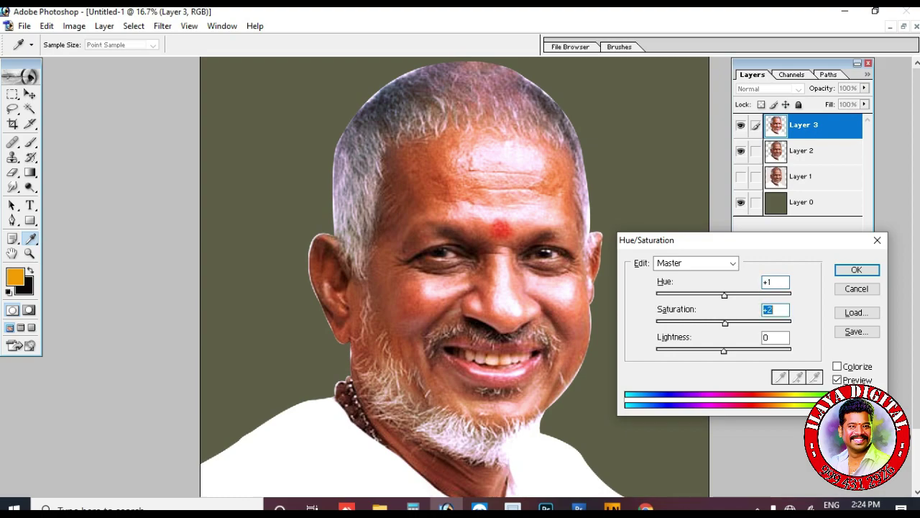
# Apply the Hue/Saturation adjustment with hue +1 and saturation +2 to Layer 3 and add an empty layer above it.
pyautogui.click(835, 267)
pyautogui.press('z')
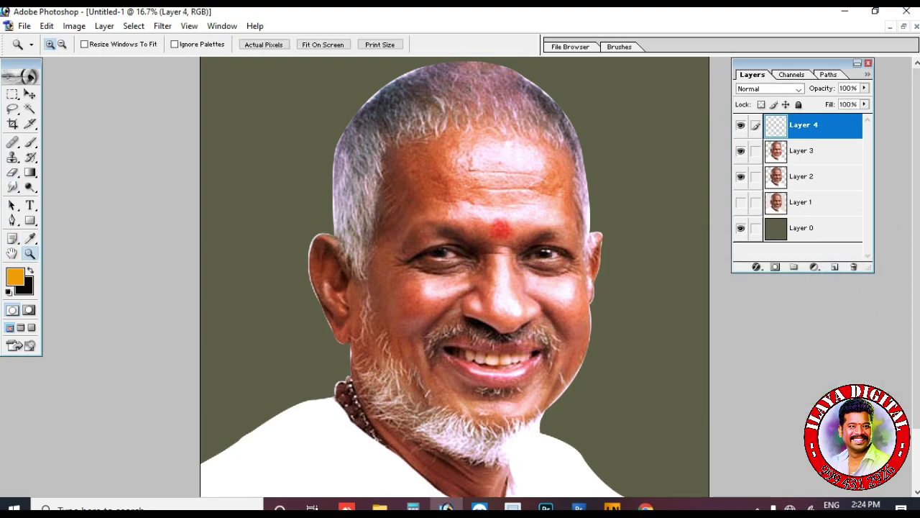
# Open the Unsharp Mask filter for Layer 3 and place its dialog beside the face.
pyautogui.click(804, 151)
pyautogui.click(133, 26)
pyautogui.click(163, 26)
pyautogui.moveTo(188, 215)
pyautogui.click(359, 262)
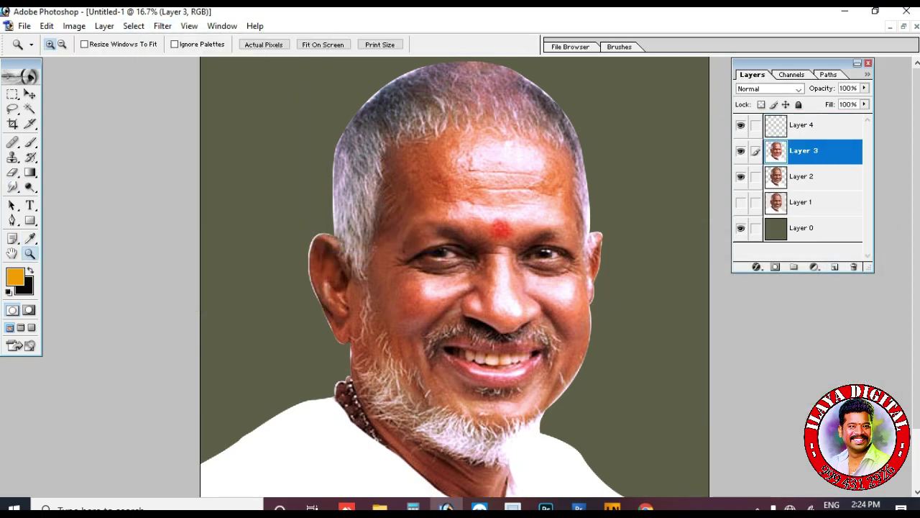
pyautogui.hotkey('ctrl', 'alt', 'f')
pyautogui.click(366, 286)
pyautogui.click(367, 287)
pyautogui.click(367, 286)
pyautogui.moveTo(431, 122); pyautogui.dragTo(705, 157)
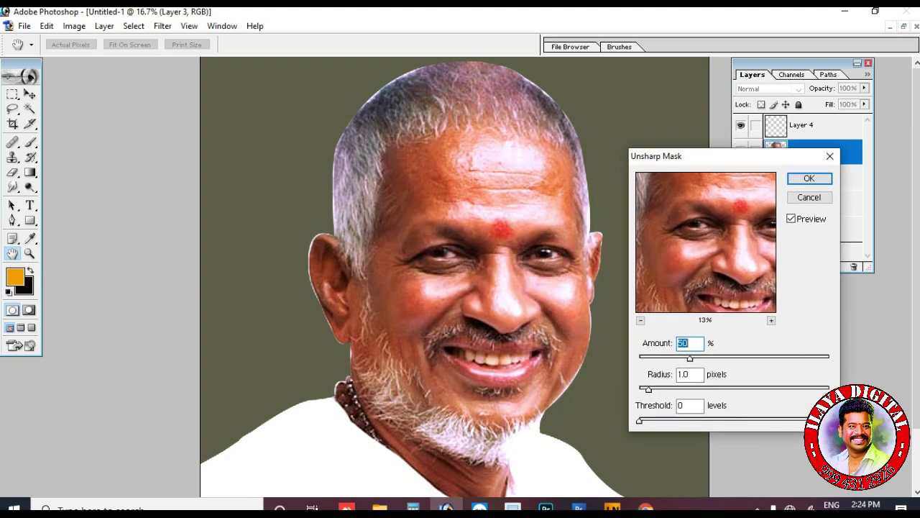
pyautogui.hotkey('ctrl', '+')
pyautogui.hotkey('ctrl', '+')
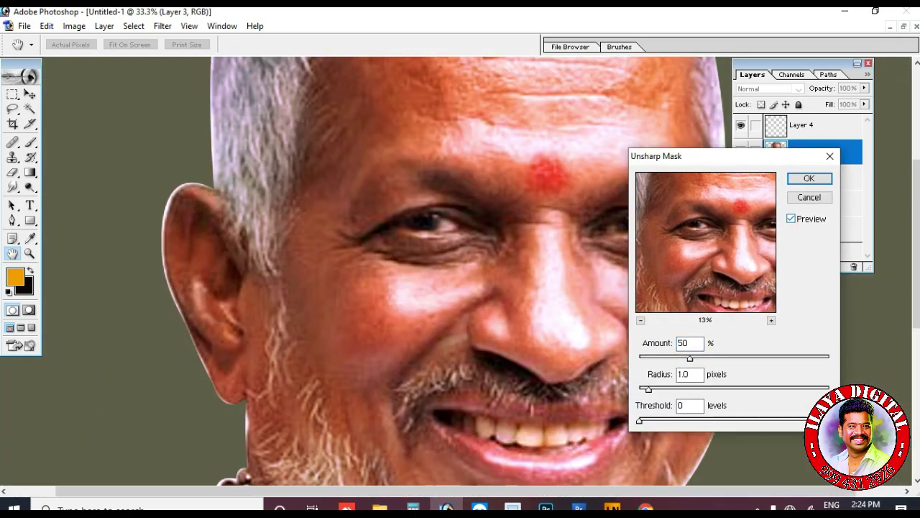
# Try stronger Unsharp Mask settings on Layer 3, up to a 76% amount and a 27.2-pixel radius.
pyautogui.moveTo(691, 358); pyautogui.dragTo(727, 358)
pyautogui.moveTo(691, 389); pyautogui.dragTo(720, 389)
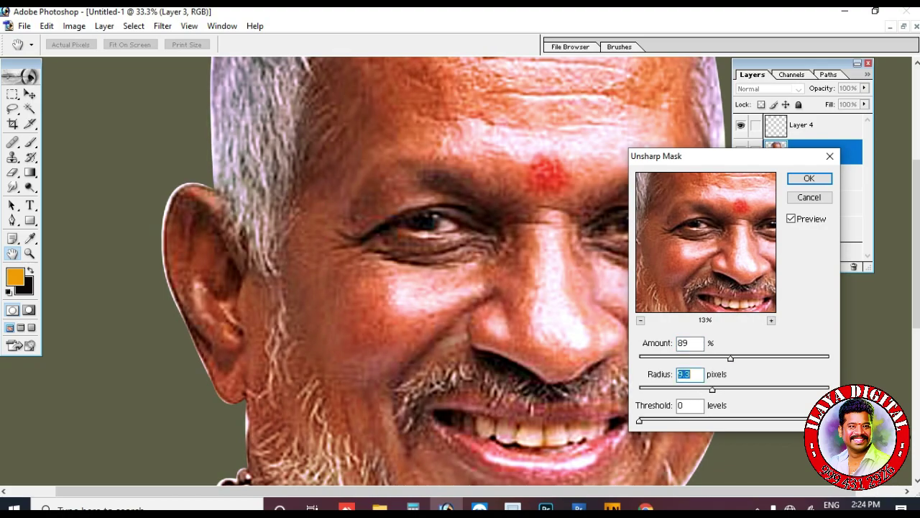
pyautogui.press('Tab')
pyautogui.hotkey('shift', 'Up')
pyautogui.hotkey('shift', 'Up')
pyautogui.hotkey('shift', 'Up')
pyautogui.hotkey('shift', 'Up')
pyautogui.hotkey('shift', 'Up')
pyautogui.hotkey('shift', 'Up')
pyautogui.hotkey('shift', 'Up')
pyautogui.hotkey('shift', 'Up')
pyautogui.hotkey('shift', 'Up')
pyautogui.hotkey('shift', 'Up')
pyautogui.hotkey('shift', 'Up')
pyautogui.hotkey('shift', 'Up')
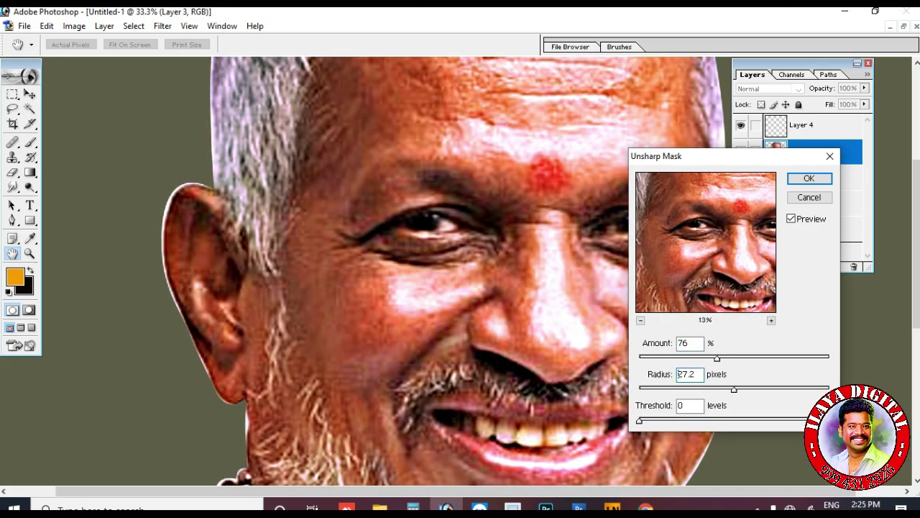
# Compare the sharpening preview and apply Unsharp Mask to Layer 3 with amount 58% and radius 13.5 pixels.
pyautogui.hotkey('shift', 'Down')
pyautogui.hotkey('shift', 'Down')
pyautogui.hotkey('shift', 'Down')
pyautogui.hotkey('shift', 'Down')
pyautogui.hotkey('shift', 'Down')
pyautogui.hotkey('shift', 'Down')
pyautogui.hotkey('shift', 'Down')
pyautogui.hotkey('shift', 'Down')
pyautogui.click(792, 218)
pyautogui.click(792, 218)
pyautogui.moveTo(717, 358); pyautogui.dragTo(694, 358)
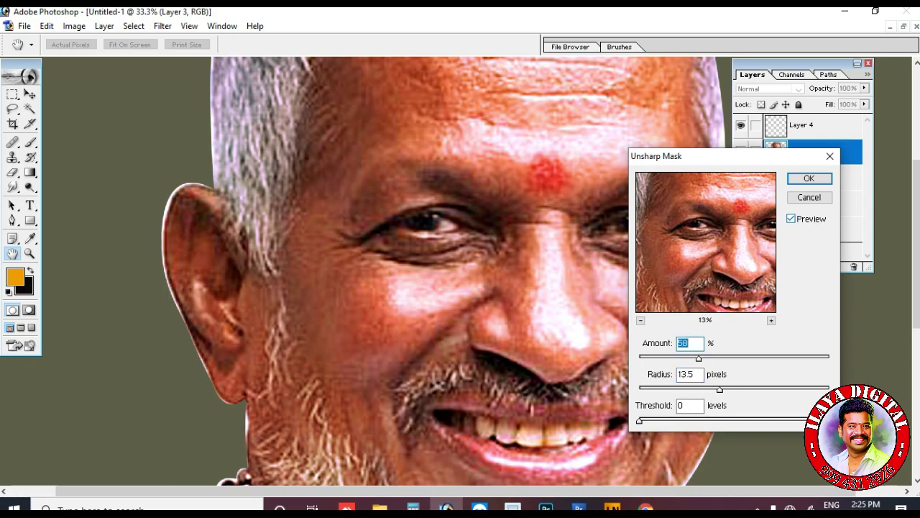
pyautogui.press('Return')
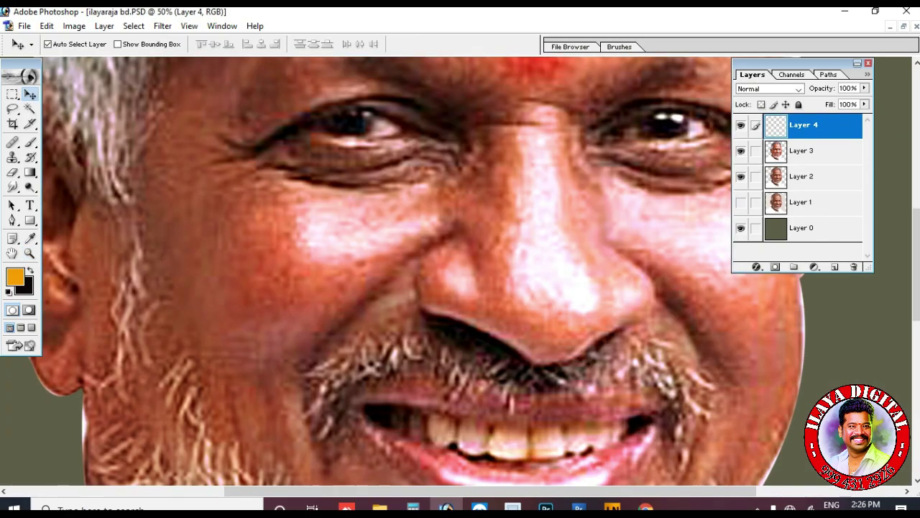
# Set up the Smudge tool on Layer 4 with a 50-pixel brush and 70% strength.
pyautogui.press('r')
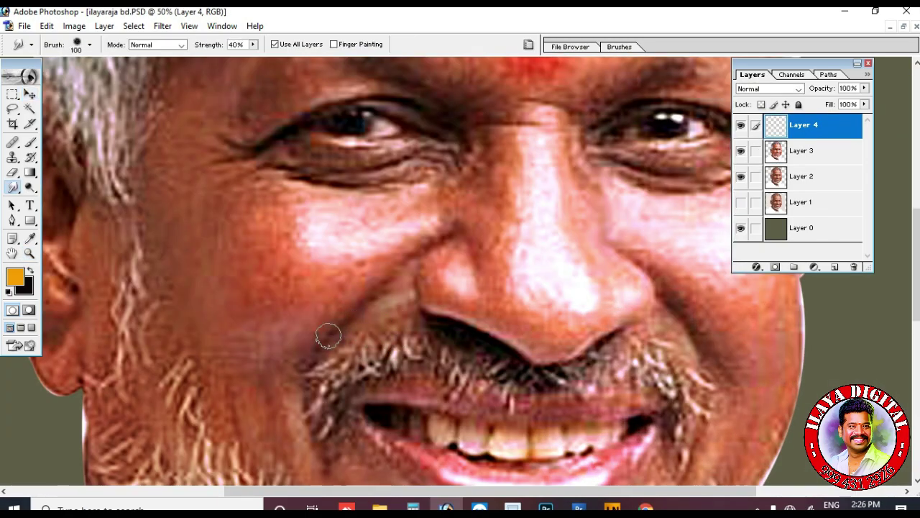
pyautogui.press('[')
pyautogui.press('[')
pyautogui.hotkey('ctrl', '+')
pyautogui.scroll(-1, 558, 244)
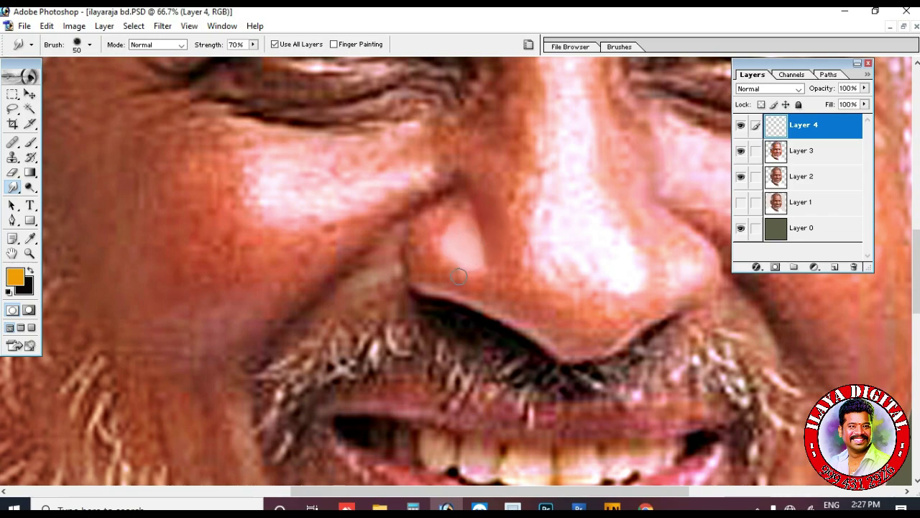
pyautogui.hotkey('ctrl', '+')
pyautogui.scroll(-1, 456, 273)
pyautogui.press('e')
pyautogui.press('r')
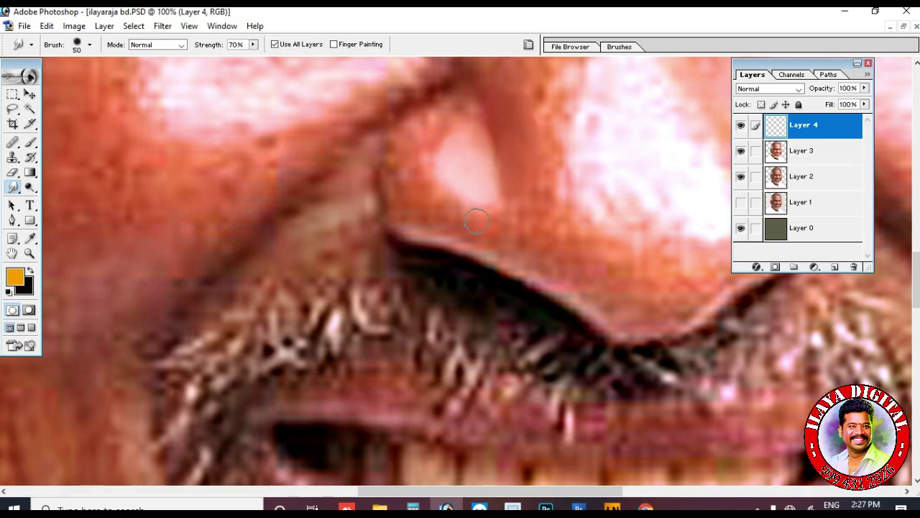
# Hide the palettes and smudge the nostril wing on the picture's left and the lower edge of the nose smooth.
pyautogui.press('Tab')
pyautogui.scroll(1, 440, 170)
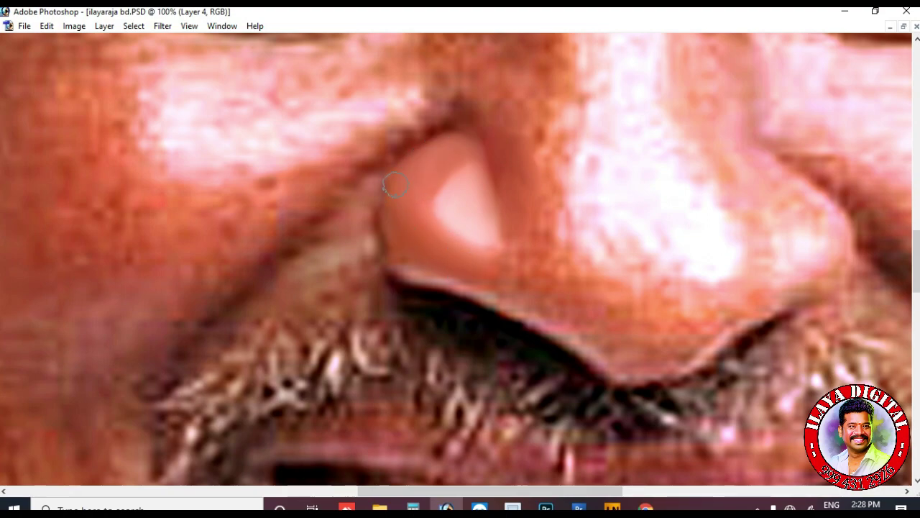
pyautogui.moveTo(457, 175)
pyautogui.mouseDown()
pyautogui.moveTo(442, 196)
pyautogui.moveTo(476, 236)
pyautogui.moveTo(458, 170)
pyautogui.moveTo(474, 268)
pyautogui.moveTo(529, 295)
pyautogui.moveTo(448, 267)
pyautogui.moveTo(578, 336)
pyautogui.mouseUp()
pyautogui.moveTo(674, 363); pyautogui.dragTo(702, 331)
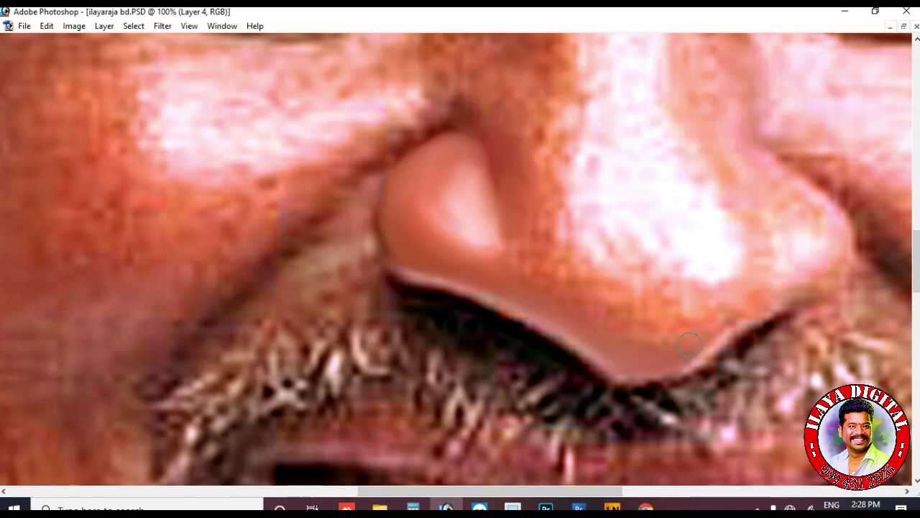
# Smudge the underside of the nose tip and the dark groove beside the left nostril wing, varying the brush size.
pyautogui.scroll(1, 683, 322)
pyautogui.press(']')
pyautogui.press(']')
pyautogui.press(']')
pyautogui.press(']')
pyautogui.press(']')
pyautogui.press(']')
pyautogui.moveTo(586, 335); pyautogui.dragTo(694, 364)
pyautogui.press('[')
pyautogui.press('[')
pyautogui.press('[')
pyautogui.moveTo(541, 264)
pyautogui.mouseDown()
pyautogui.moveTo(512, 183)
pyautogui.moveTo(553, 316)
pyautogui.moveTo(611, 352)
pyautogui.mouseUp()
pyautogui.moveTo(485, 313); pyautogui.dragTo(517, 338)
pyautogui.moveTo(481, 271); pyautogui.dragTo(481, 262)
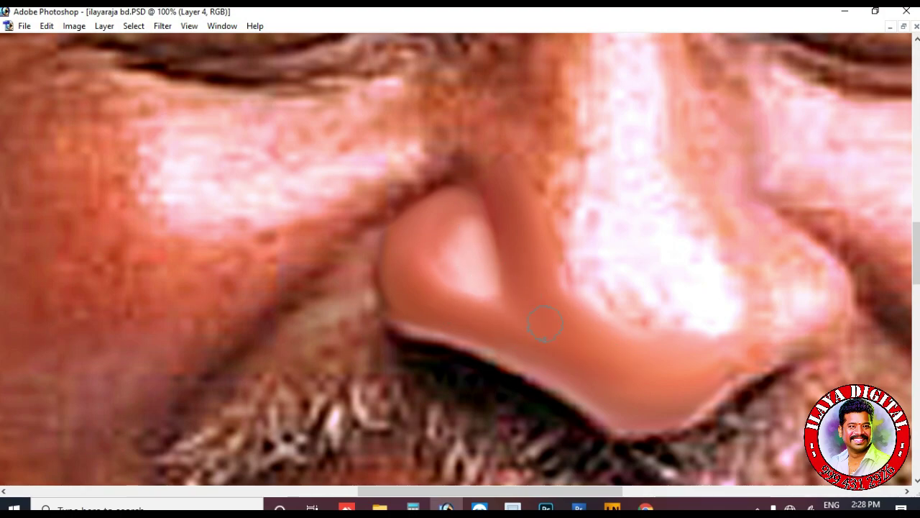
# Smudge the nostril wing on the picture's right, blending its outer edge and highlight into the nose tip.
pyautogui.scroll(1, 826, 367)
pyautogui.press('[')
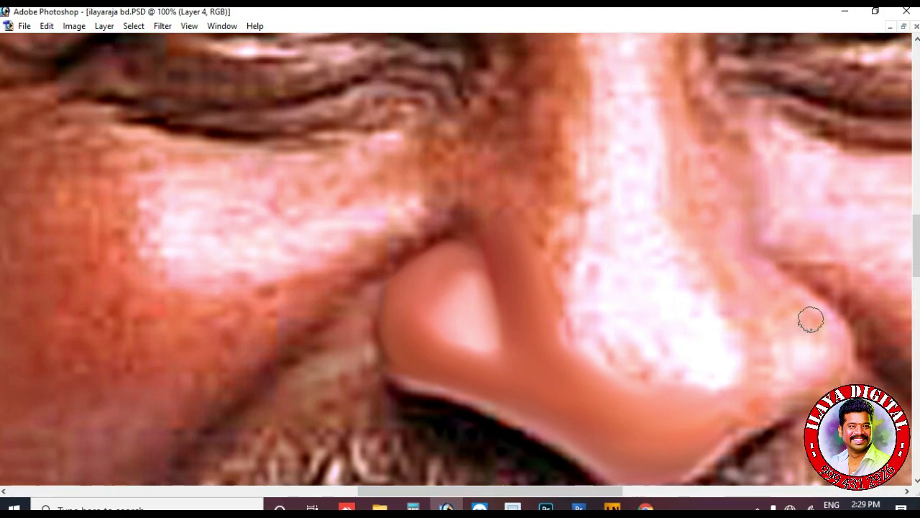
pyautogui.scroll(-1, 839, 322)
pyautogui.press(']')
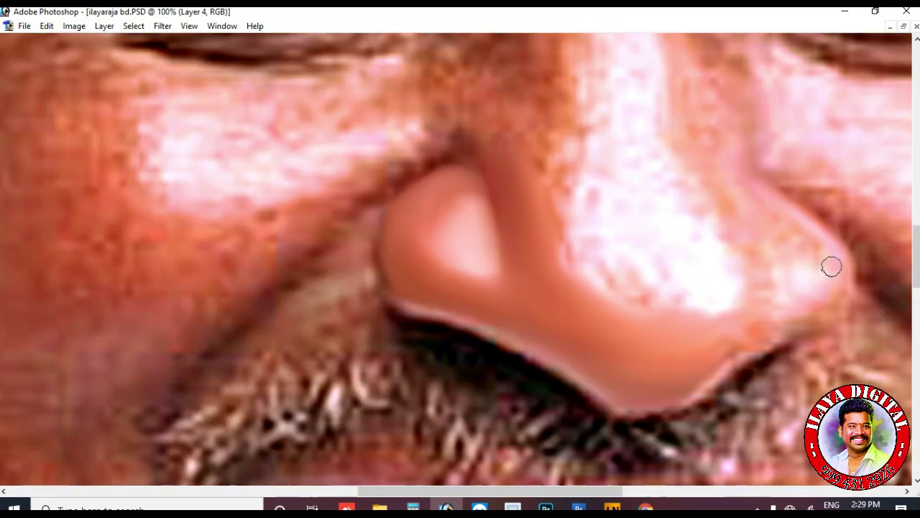
pyautogui.moveTo(783, 324)
pyautogui.mouseDown()
pyautogui.moveTo(822, 314)
pyautogui.moveTo(838, 279)
pyautogui.mouseUp()
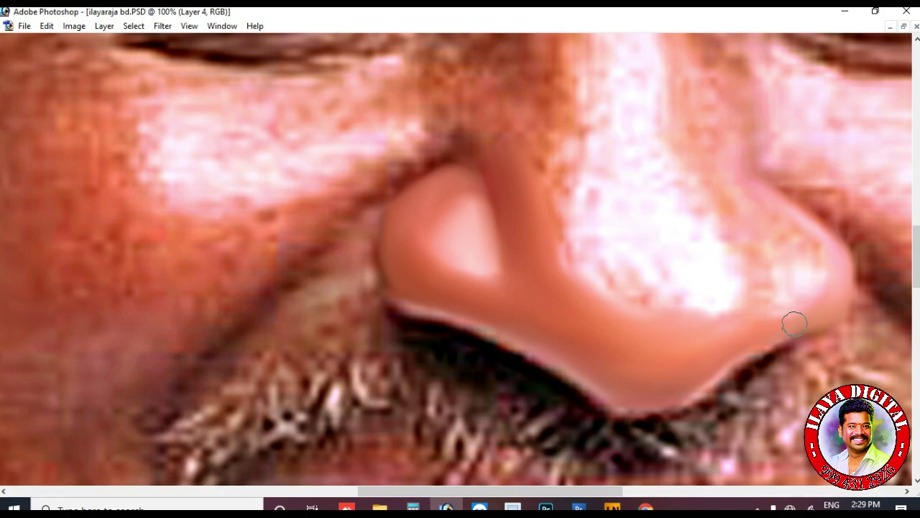
pyautogui.press(']')
pyautogui.press(']')
pyautogui.press(']')
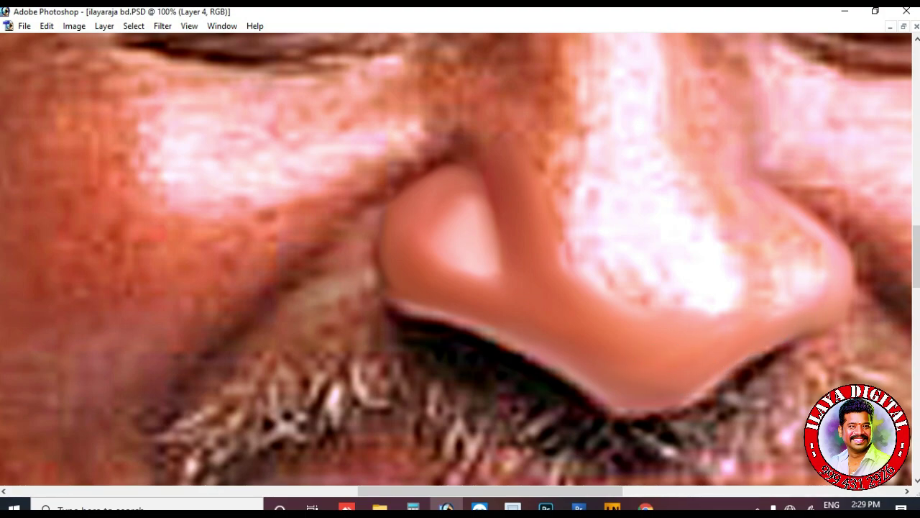
pyautogui.scroll(1, 732, 267)
pyautogui.scroll(-2, 769, 281)
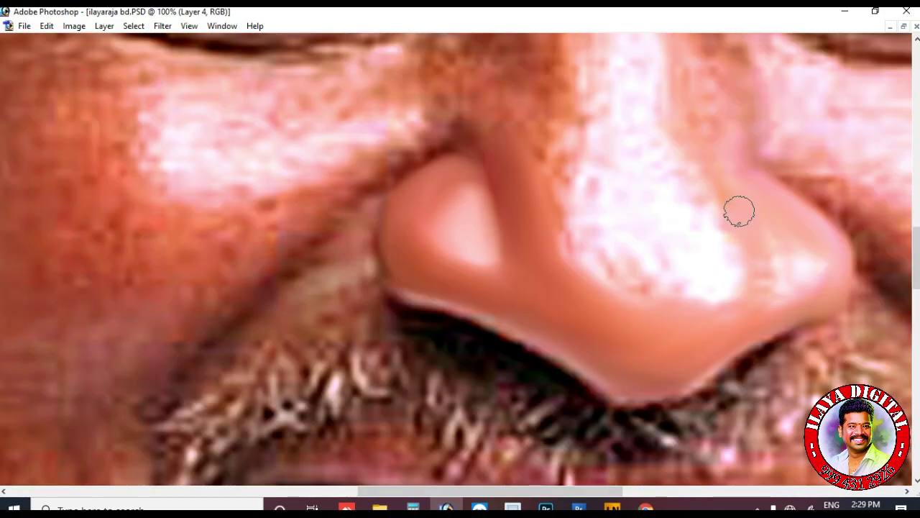
pyautogui.moveTo(751, 253); pyautogui.dragTo(709, 324)
pyautogui.moveTo(789, 275)
pyautogui.mouseDown()
pyautogui.moveTo(785, 247)
pyautogui.moveTo(816, 264)
pyautogui.moveTo(798, 281)
pyautogui.moveTo(784, 227)
pyautogui.moveTo(810, 275)
pyautogui.moveTo(828, 274)
pyautogui.moveTo(787, 274)
pyautogui.moveTo(768, 225)
pyautogui.moveTo(819, 259)
pyautogui.moveTo(815, 281)
pyautogui.mouseUp()
# Smooth the nose bridge and its bright central highlight with long smudge strokes down to the tip.
pyautogui.scroll(4, 647, 169)
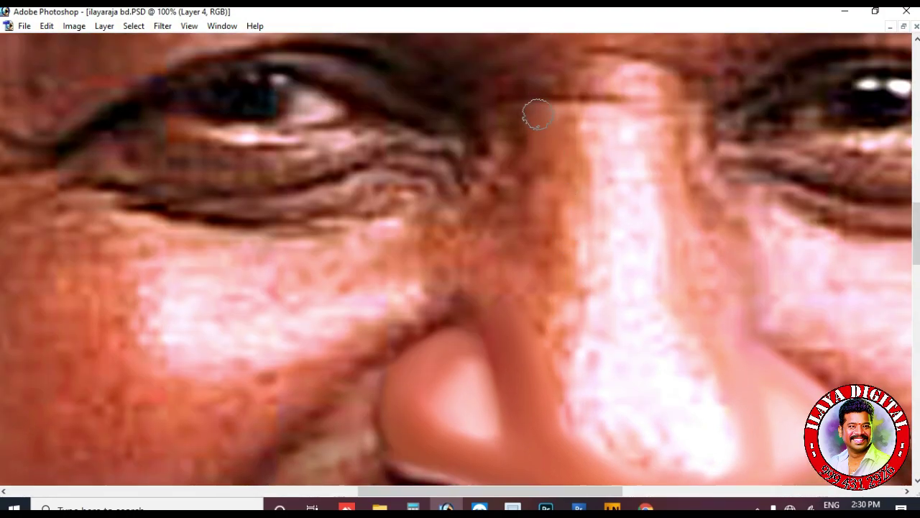
pyautogui.moveTo(554, 151)
pyautogui.mouseDown()
pyautogui.moveTo(560, 266)
pyautogui.moveTo(584, 269)
pyautogui.moveTo(611, 130)
pyautogui.moveTo(647, 269)
pyautogui.moveTo(603, 193)
pyautogui.moveTo(592, 134)
pyautogui.moveTo(576, 348)
pyautogui.mouseUp()
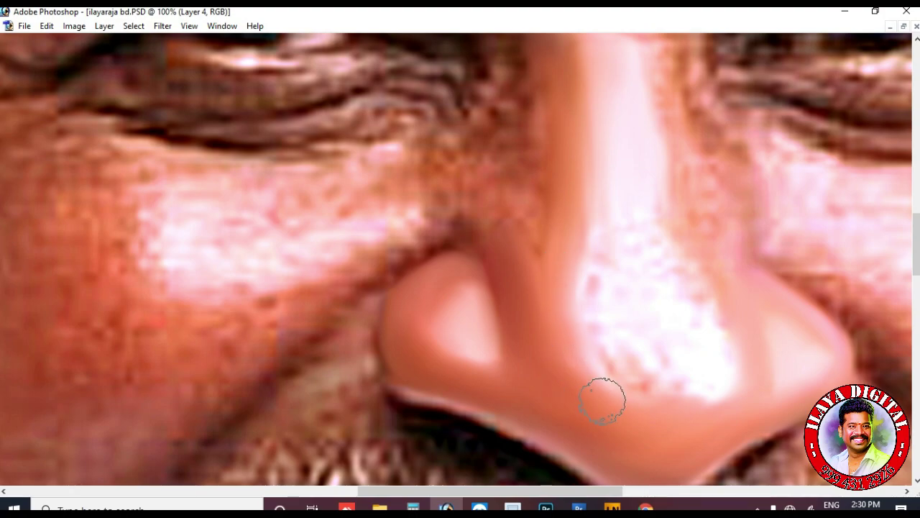
pyautogui.scroll(2, 660, 161)
pyautogui.moveTo(660, 161)
pyautogui.mouseDown()
pyautogui.moveTo(679, 297)
pyautogui.moveTo(653, 278)
pyautogui.mouseUp()
pyautogui.scroll(-2, 647, 266)
pyautogui.press(']')
pyautogui.moveTo(611, 171); pyautogui.dragTo(625, 379)
pyautogui.press(']')
pyautogui.press(']')
pyautogui.moveTo(653, 314)
pyautogui.mouseDown()
pyautogui.moveTo(670, 389)
pyautogui.moveTo(638, 363)
pyautogui.moveTo(662, 388)
pyautogui.moveTo(618, 396)
pyautogui.mouseUp()
# Blend the highlight on the nose tip and the shaded left side of the bridge with a larger smudge brush.
pyautogui.hotkey('ctrl', '-')
pyautogui.scroll(-1, 628, 471)
pyautogui.moveTo(644, 315)
pyautogui.mouseDown()
pyautogui.moveTo(641, 338)
pyautogui.moveTo(618, 360)
pyautogui.mouseUp()
pyautogui.moveTo(554, 321)
pyautogui.mouseDown()
pyautogui.moveTo(575, 343)
pyautogui.moveTo(598, 343)
pyautogui.mouseUp()
pyautogui.press(']')
pyautogui.moveTo(534, 257); pyautogui.dragTo(534, 286)
pyautogui.moveTo(536, 129)
pyautogui.mouseDown()
pyautogui.moveTo(536, 263)
pyautogui.moveTo(548, 331)
pyautogui.mouseUp()
pyautogui.moveTo(542, 268); pyautogui.dragTo(548, 325)
pyautogui.moveTo(535, 291); pyautogui.dragTo(570, 354)
pyautogui.moveTo(635, 335); pyautogui.dragTo(606, 356)
# Smudge the bright cheek highlight beneath the eye on the picture's left.
pyautogui.scroll(2, 606, 356)
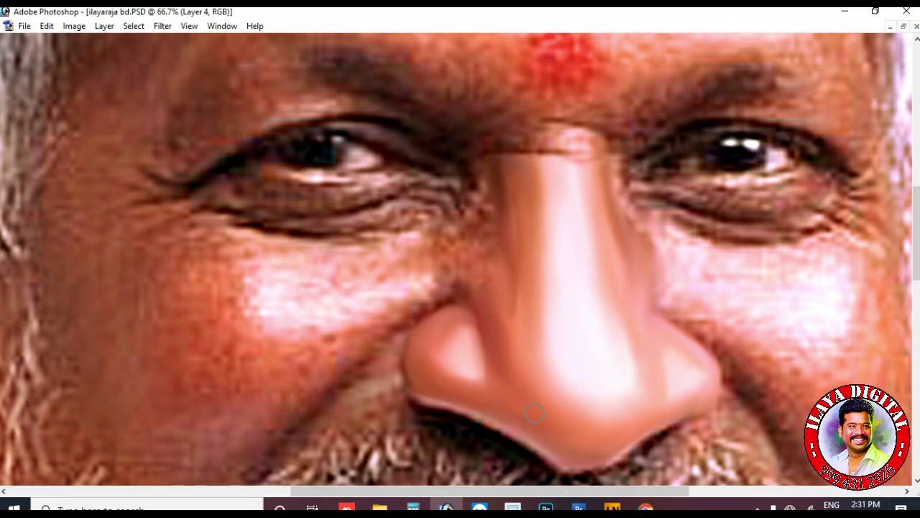
pyautogui.moveTo(280, 303)
pyautogui.mouseDown()
pyautogui.moveTo(261, 293)
pyautogui.moveTo(276, 274)
pyautogui.moveTo(293, 277)
pyautogui.moveTo(253, 280)
pyautogui.moveTo(271, 320)
pyautogui.moveTo(304, 310)
pyautogui.moveTo(267, 311)
pyautogui.moveTo(293, 324)
pyautogui.moveTo(409, 282)
pyautogui.moveTo(352, 270)
pyautogui.moveTo(328, 280)
pyautogui.moveTo(331, 269)
pyautogui.moveTo(368, 267)
pyautogui.mouseUp()
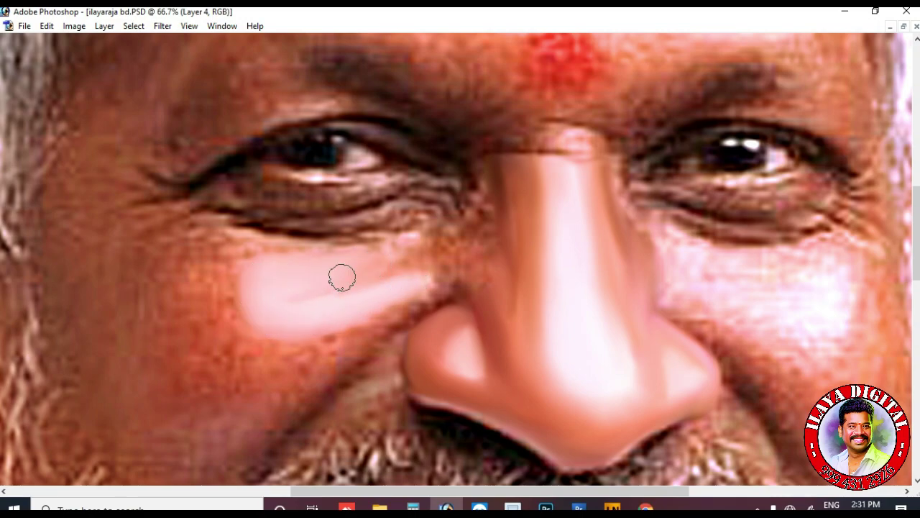
pyautogui.hotkey('ctrl', '+')
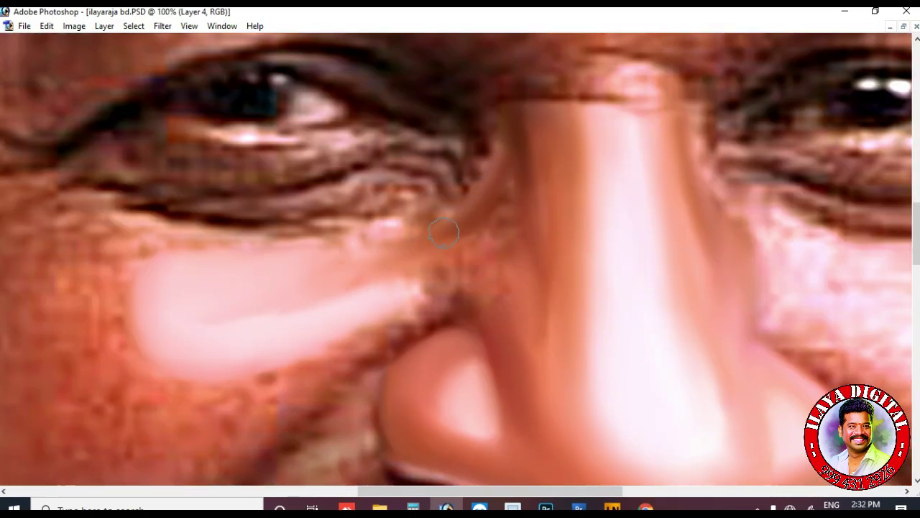
# Smudge along the smile fold from above the left nostril wing down to the moustache.
pyautogui.scroll(-2, 346, 280)
pyautogui.scroll(-2, 201, 230)
pyautogui.scroll(-2, 345, 227)
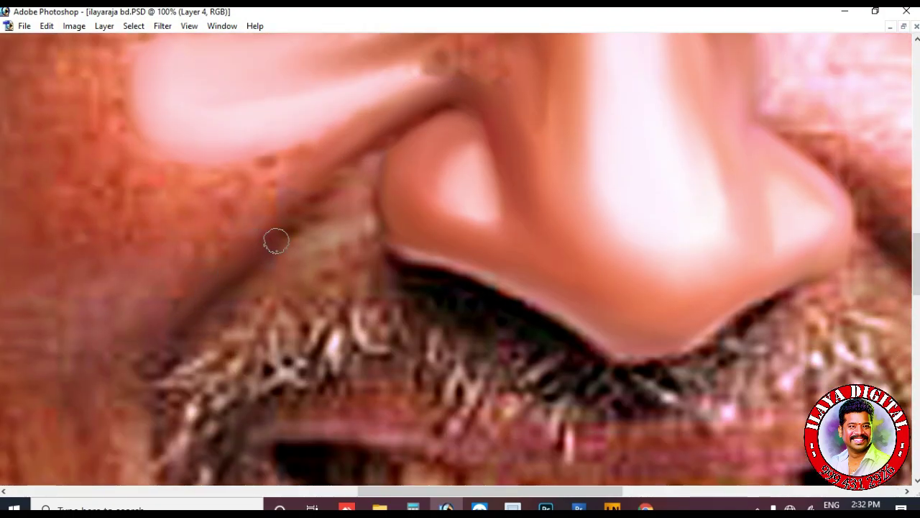
pyautogui.moveTo(352, 152)
pyautogui.mouseDown()
pyautogui.moveTo(431, 96)
pyautogui.moveTo(482, 97)
pyautogui.mouseUp()
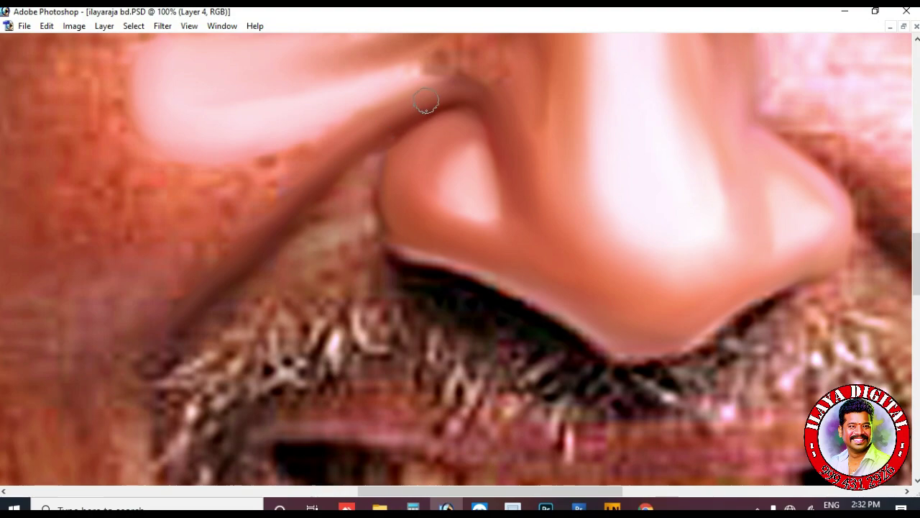
pyautogui.moveTo(252, 239); pyautogui.dragTo(156, 369)
# Blend the reddish cheek beside the smile fold with an enlarged smudge brush, continuing down beside the mouth corner.
pyautogui.press(']')
pyautogui.press(']')
pyautogui.press(']')
pyautogui.press(']')
pyautogui.press(']')
pyautogui.press(']')
pyautogui.press(']')
pyautogui.moveTo(89, 203)
pyautogui.mouseDown()
pyautogui.moveTo(97, 130)
pyautogui.moveTo(207, 181)
pyautogui.moveTo(145, 153)
pyautogui.moveTo(242, 185)
pyautogui.moveTo(333, 135)
pyautogui.mouseUp()
pyautogui.press('[')
pyautogui.press('[')
pyautogui.press('[')
pyautogui.press('[')
pyautogui.scroll(-2, 173, 237)
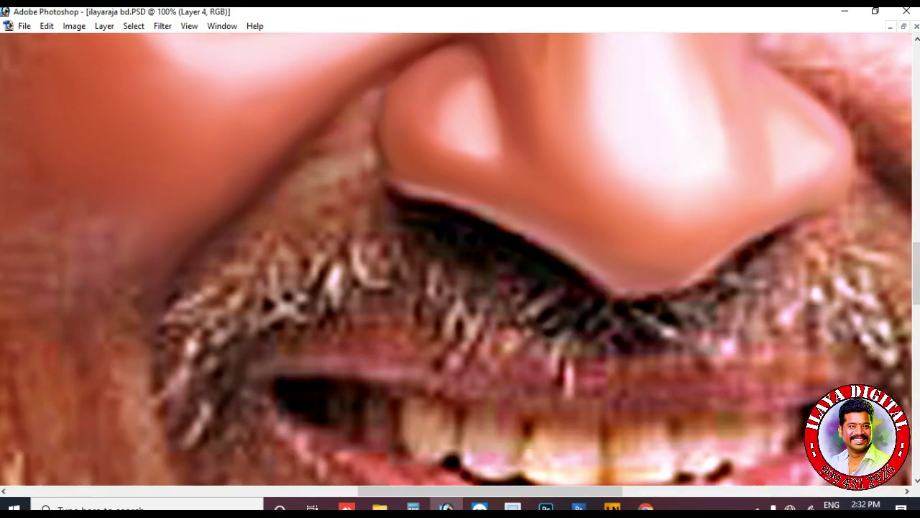
pyautogui.scroll(-2, 179, 187)
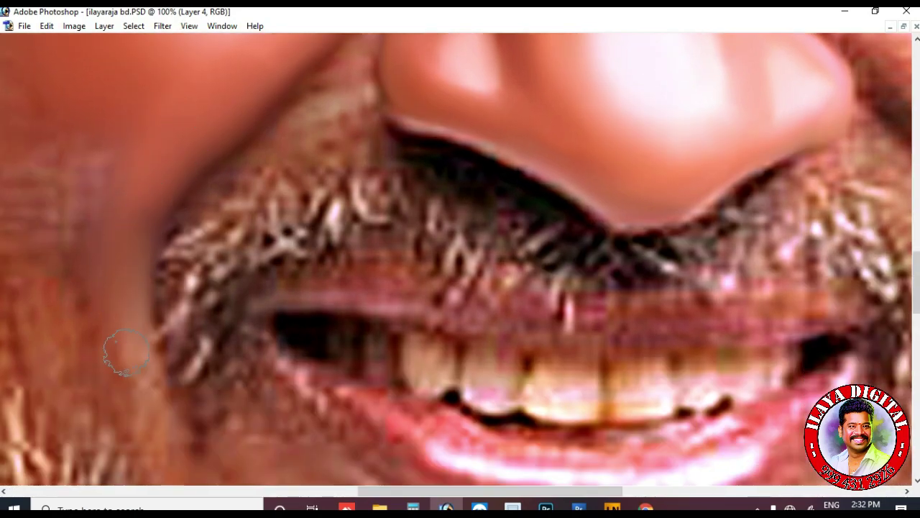
# Smudge the rough skin between the inner cheek and the left side of the nose.
pyautogui.scroll(3, 216, 237)
pyautogui.scroll(5, 299, 160)
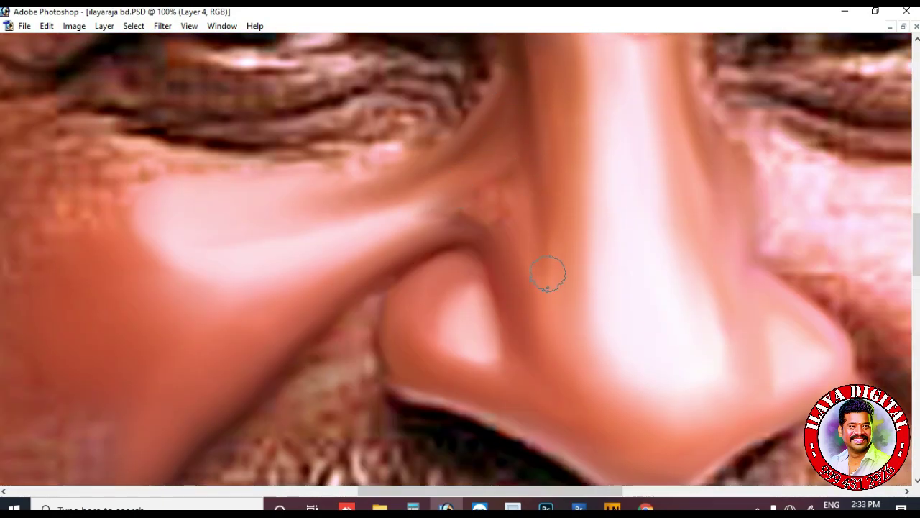
pyautogui.moveTo(349, 232)
pyautogui.mouseDown()
pyautogui.moveTo(454, 194)
pyautogui.moveTo(479, 206)
pyautogui.moveTo(503, 196)
pyautogui.moveTo(529, 248)
pyautogui.moveTo(456, 211)
pyautogui.moveTo(481, 222)
pyautogui.moveTo(408, 215)
pyautogui.moveTo(458, 207)
pyautogui.moveTo(475, 182)
pyautogui.moveTo(540, 328)
pyautogui.mouseUp()
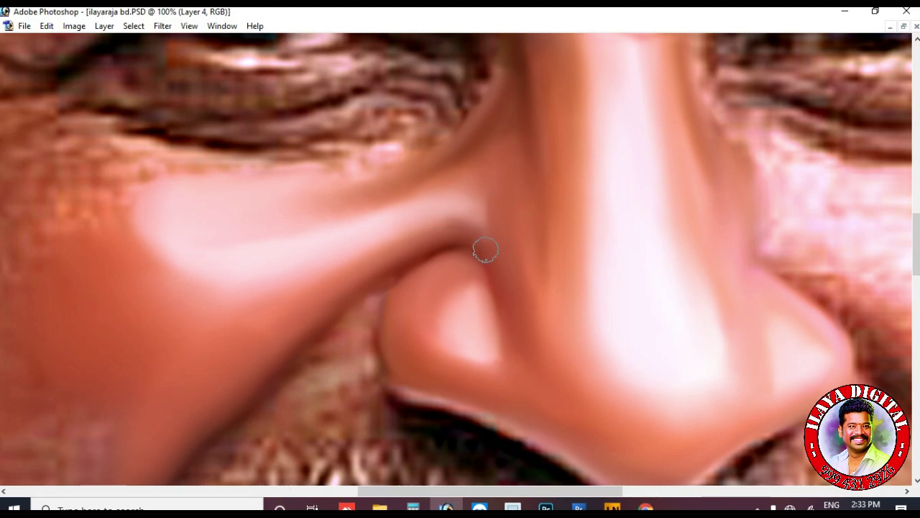
# Reshape the inner end of the cheek highlight above the left nostril wing with short smudge strokes.
pyautogui.hotkey('ctrl', '-')
pyautogui.hotkey('ctrl', '-')
pyautogui.hotkey('ctrl', '-')
pyautogui.hotkey('ctrl', '-')
pyautogui.hotkey('ctrl', '+')
pyautogui.hotkey('ctrl', '+')
pyautogui.hotkey('ctrl', '+')
pyautogui.hotkey('ctrl', '+')
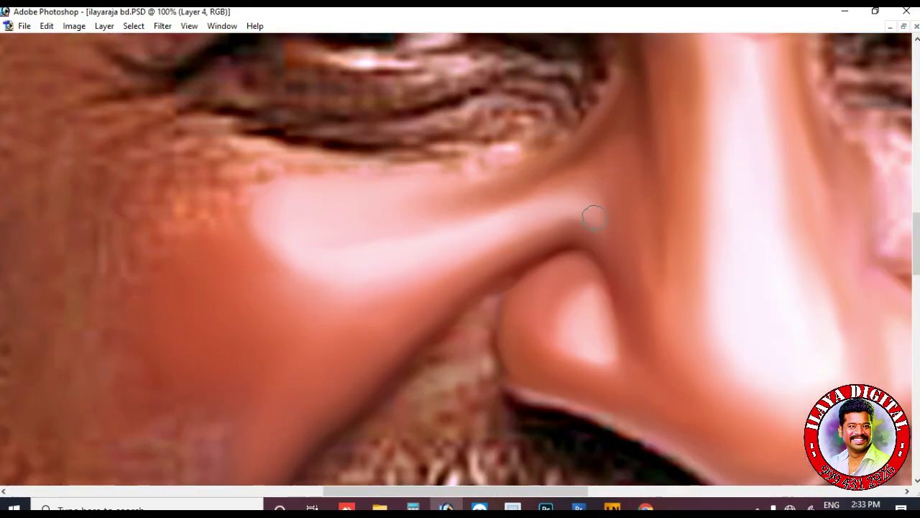
pyautogui.moveTo(597, 213)
pyautogui.mouseDown()
pyautogui.moveTo(543, 218)
pyautogui.moveTo(598, 239)
pyautogui.mouseUp()
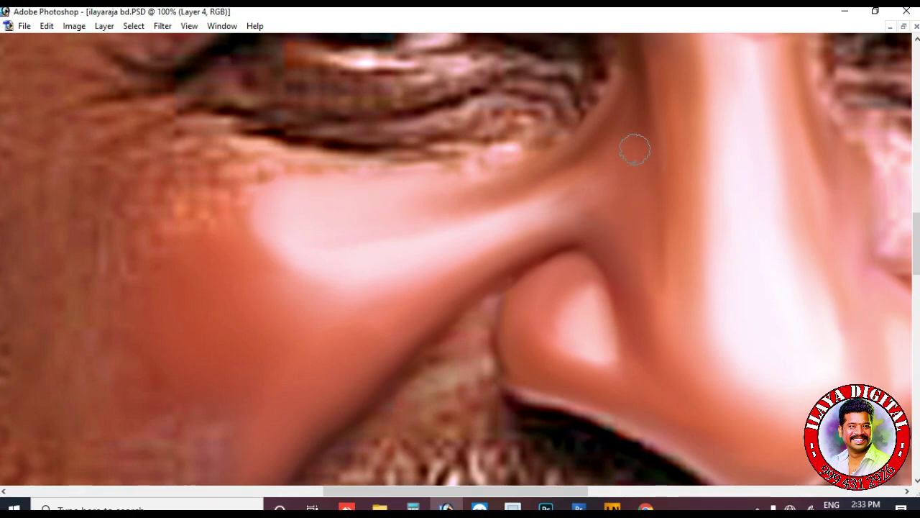
pyautogui.moveTo(533, 210); pyautogui.dragTo(575, 189)
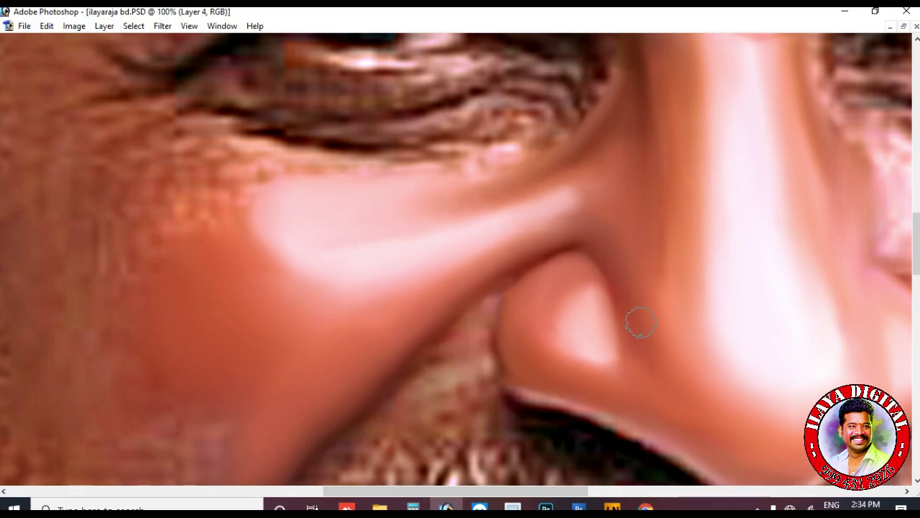
# Refine the outline of the left nostril wing and the lower nose edge with smudge strokes.
pyautogui.scroll(-3, 669, 290)
pyautogui.moveTo(499, 177)
pyautogui.mouseDown()
pyautogui.moveTo(510, 203)
pyautogui.moveTo(646, 261)
pyautogui.moveTo(742, 319)
pyautogui.moveTo(813, 307)
pyautogui.moveTo(799, 300)
pyautogui.moveTo(760, 322)
pyautogui.moveTo(704, 306)
pyautogui.moveTo(767, 320)
pyautogui.moveTo(594, 245)
pyautogui.moveTo(645, 268)
pyautogui.mouseUp()
pyautogui.moveTo(826, 297); pyautogui.dragTo(882, 261)
pyautogui.moveTo(514, 227); pyautogui.dragTo(497, 204)
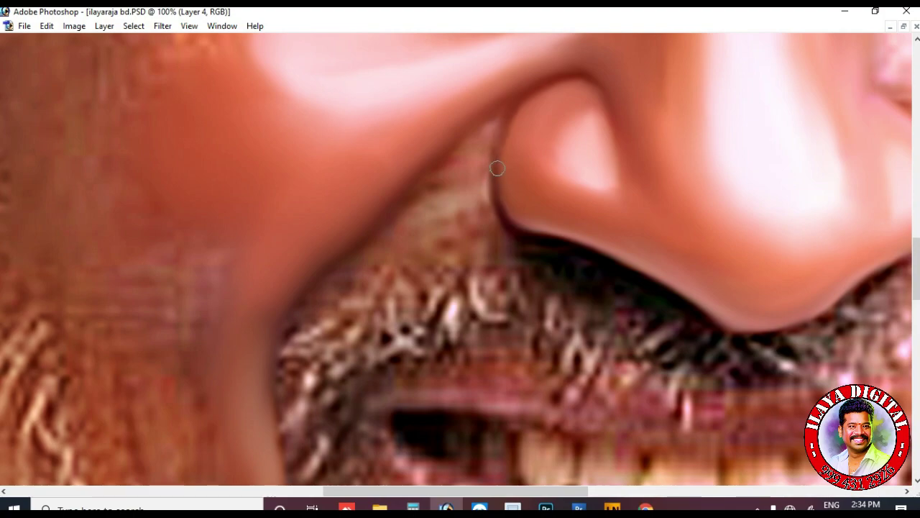
pyautogui.moveTo(558, 87)
pyautogui.mouseDown()
pyautogui.moveTo(617, 111)
pyautogui.moveTo(607, 138)
pyautogui.mouseUp()
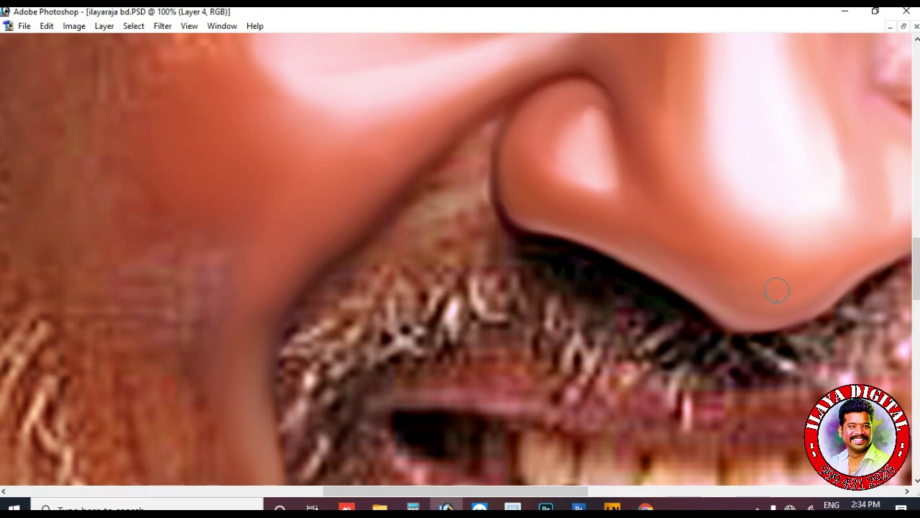
# Examine the smudged nose and cheek against the whole face at several magnifications.
pyautogui.hotkey('ctrl', '-')
pyautogui.hotkey('ctrl', '-')
pyautogui.hotkey('ctrl', '-')
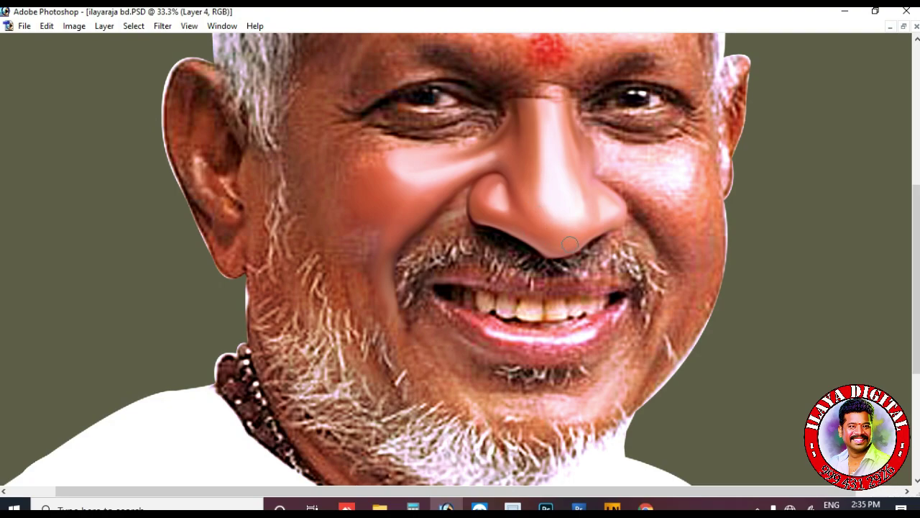
pyautogui.hotkey('ctrl', '+')
pyautogui.hotkey('ctrl', '+')
pyautogui.scroll(5, 616, 151)
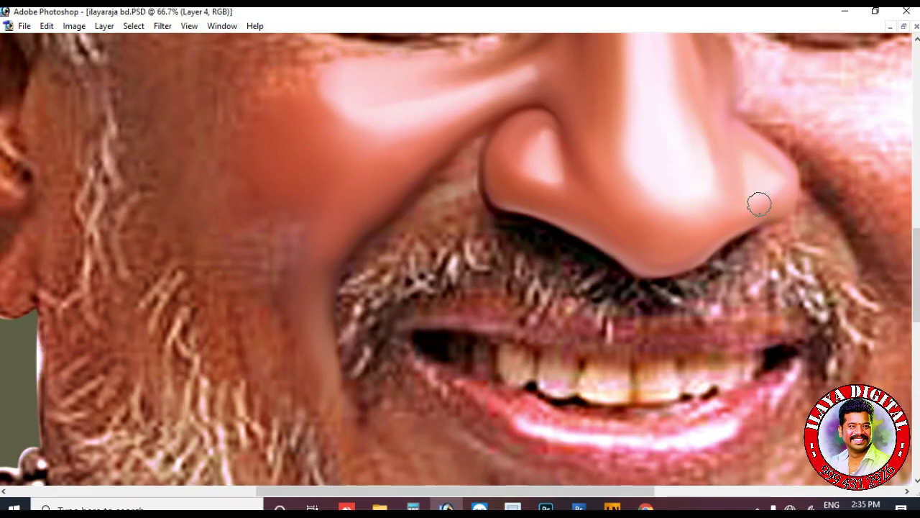
pyautogui.scroll(2, 670, 139)
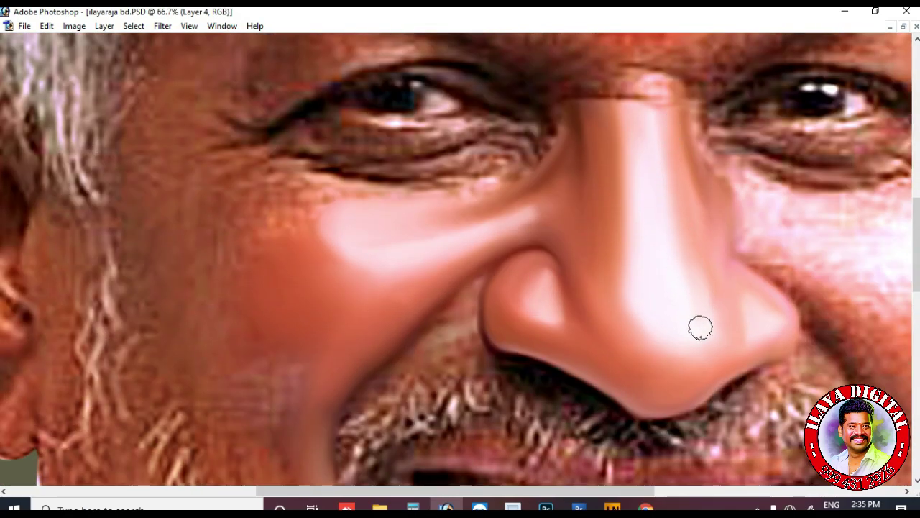
pyautogui.hotkey('ctrl', '-')
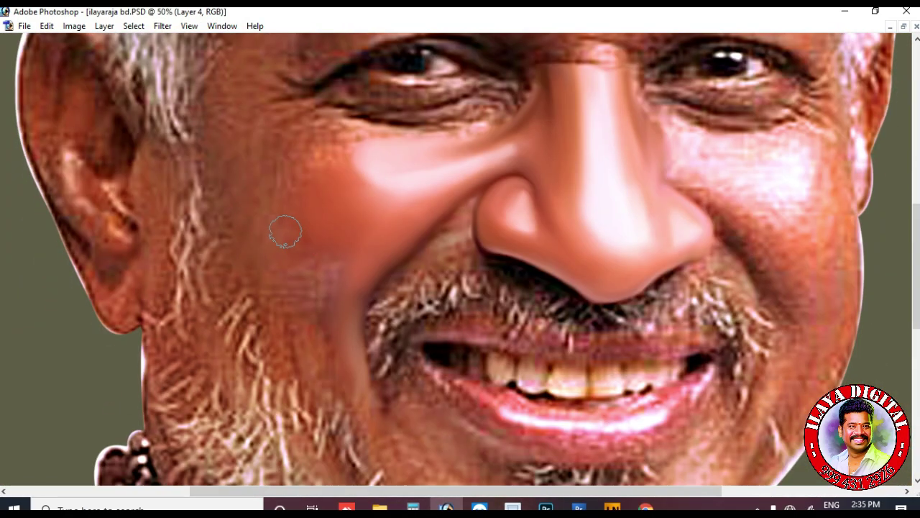
# Smudge the rough outer left cheek and temple, continuing along the skin beneath the left eye.
pyautogui.scroll(2, 265, 174)
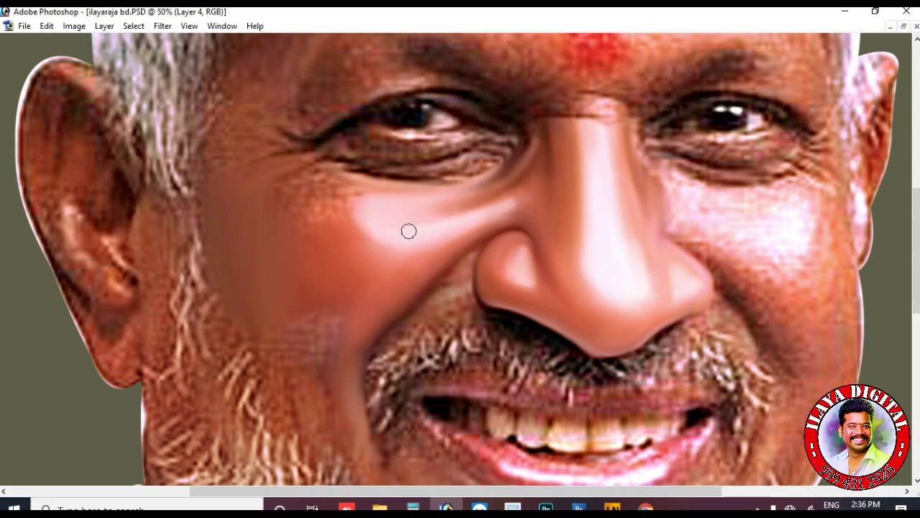
pyautogui.hotkey('ctrl', '+')
pyautogui.moveTo(341, 265); pyautogui.dragTo(359, 274)
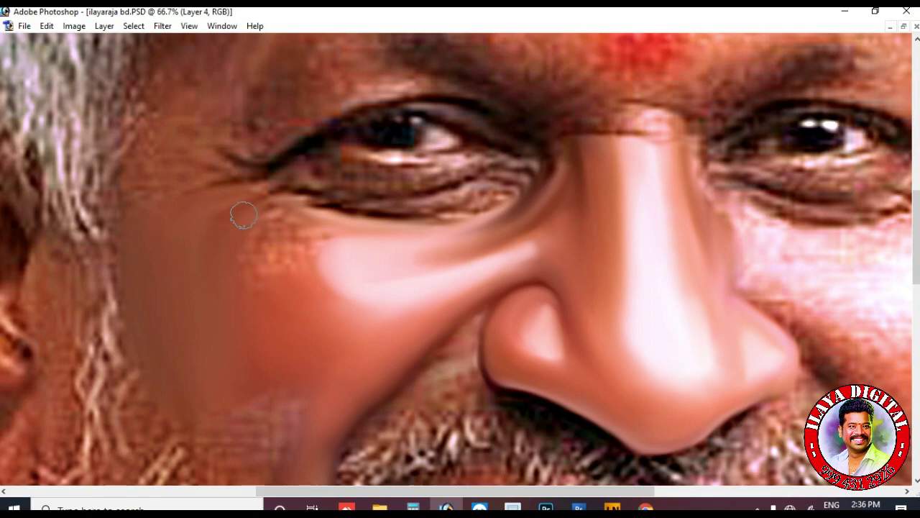
pyautogui.moveTo(282, 205); pyautogui.dragTo(380, 229)
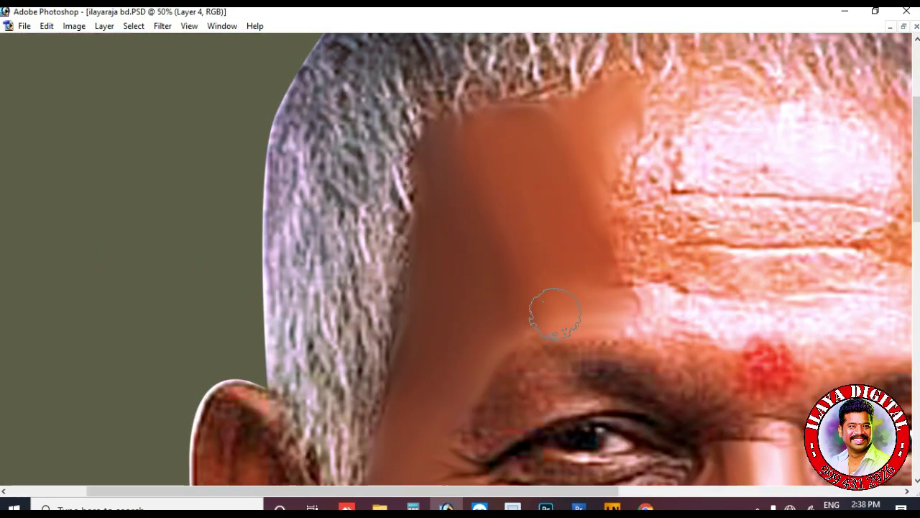
# Smudge the lower forehead with horizontal strokes, from above the eyebrows through the bands between the wrinkle lines.
pyautogui.scroll(1, 707, 323)
pyautogui.moveTo(708, 323)
pyautogui.mouseDown()
pyautogui.moveTo(626, 319)
pyautogui.moveTo(655, 330)
pyautogui.moveTo(724, 325)
pyautogui.moveTo(639, 320)
pyautogui.moveTo(658, 336)
pyautogui.moveTo(628, 319)
pyautogui.mouseUp()
pyautogui.moveTo(743, 337)
pyautogui.mouseDown()
pyautogui.moveTo(402, 282)
pyautogui.moveTo(491, 273)
pyautogui.moveTo(568, 281)
pyautogui.moveTo(382, 265)
pyautogui.moveTo(398, 223)
pyautogui.moveTo(328, 218)
pyautogui.moveTo(465, 218)
pyautogui.moveTo(310, 236)
pyautogui.moveTo(368, 254)
pyautogui.moveTo(507, 264)
pyautogui.mouseUp()
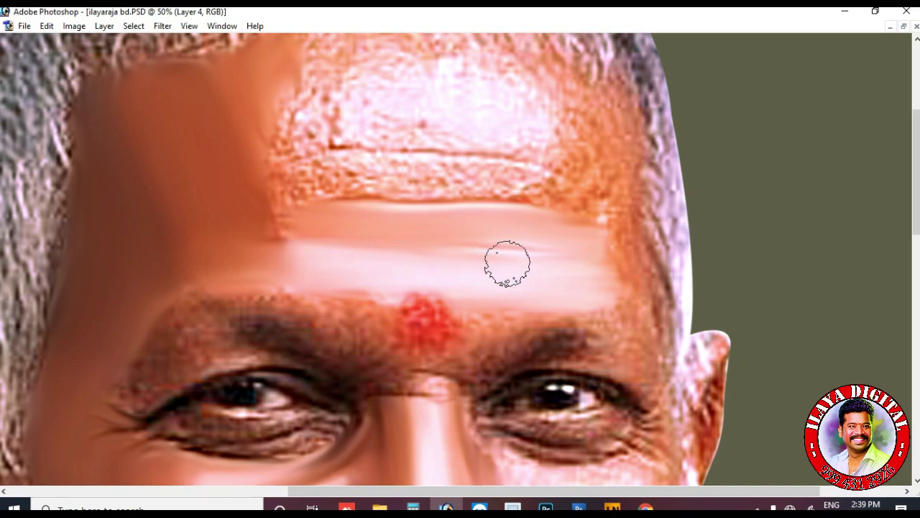
pyautogui.scroll(1, 401, 208)
pyautogui.moveTo(400, 208)
pyautogui.mouseDown()
pyautogui.moveTo(503, 216)
pyautogui.moveTo(596, 248)
pyautogui.mouseUp()
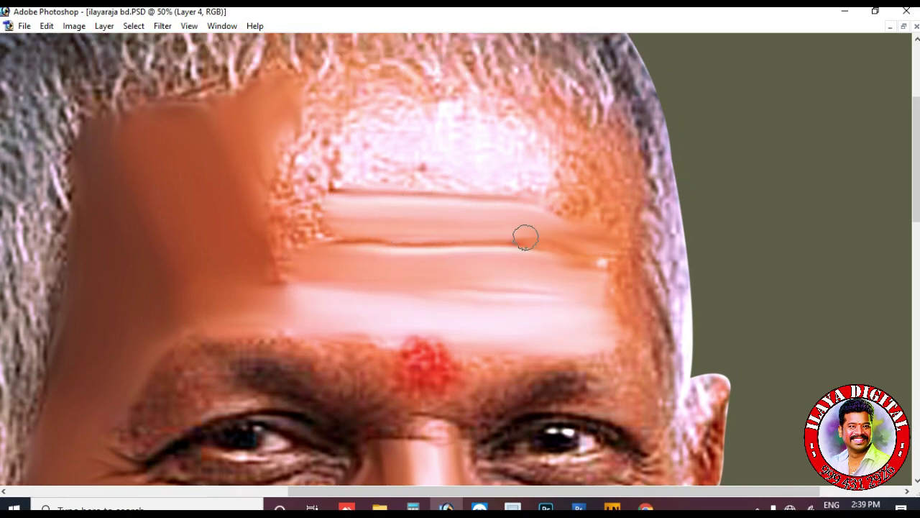
# Smudge the bright upper forehead up to the hairline and the orange skin along the forehead's right side.
pyautogui.scroll(2, 357, 240)
pyautogui.moveTo(277, 242)
pyautogui.mouseDown()
pyautogui.moveTo(304, 205)
pyautogui.moveTo(269, 236)
pyautogui.moveTo(380, 199)
pyautogui.moveTo(464, 210)
pyautogui.moveTo(566, 252)
pyautogui.moveTo(596, 246)
pyautogui.moveTo(579, 280)
pyautogui.mouseUp()
pyautogui.moveTo(365, 236)
pyautogui.mouseDown()
pyautogui.moveTo(423, 240)
pyautogui.moveTo(341, 251)
pyautogui.moveTo(525, 260)
pyautogui.moveTo(375, 259)
pyautogui.moveTo(440, 254)
pyautogui.moveTo(545, 272)
pyautogui.mouseUp()
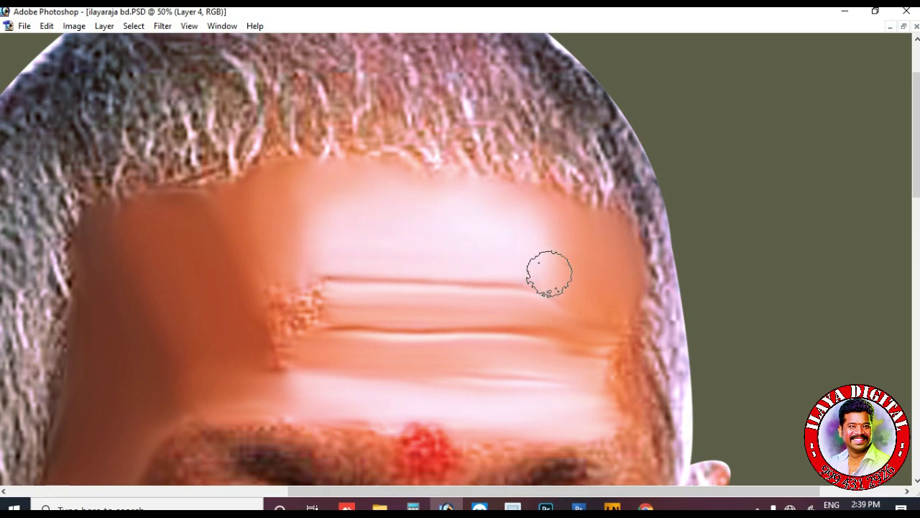
pyautogui.scroll(-3, 550, 318)
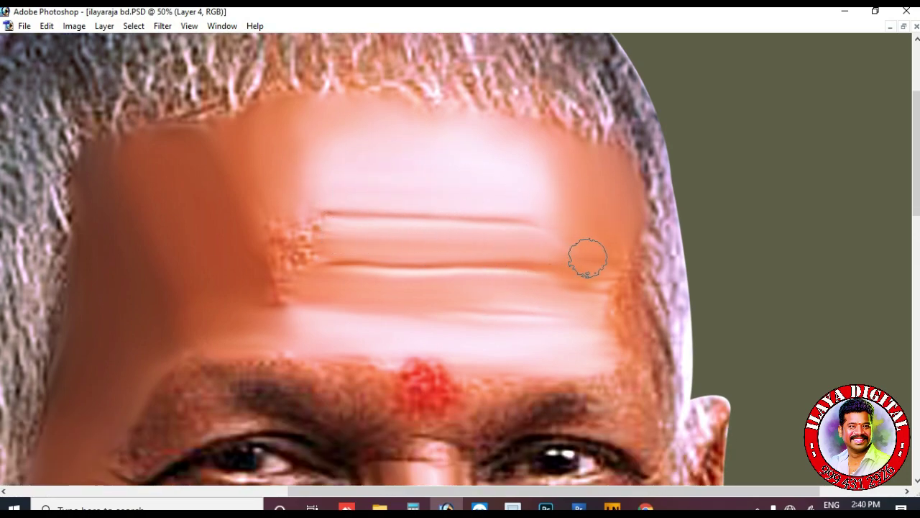
pyautogui.scroll(-3, 601, 194)
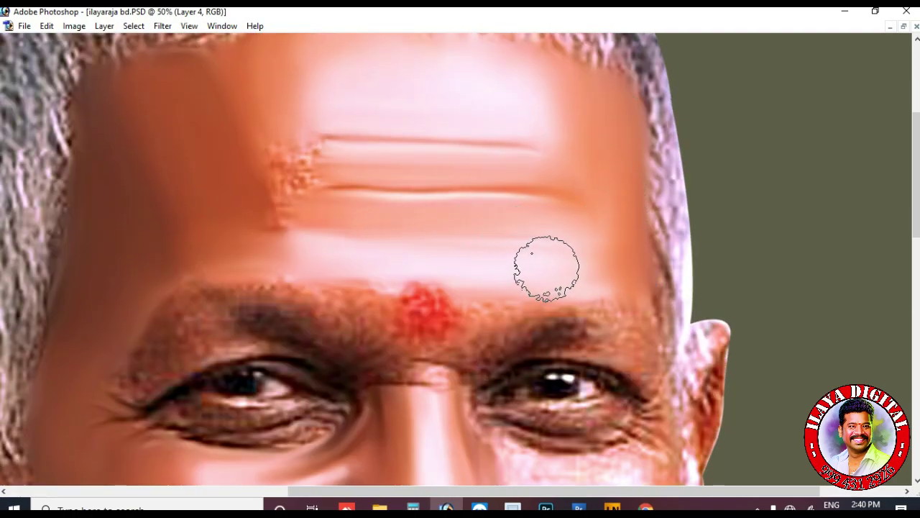
# Smudge the remaining grainy patch at the left ends of the two forehead wrinkles, adjusting the brush size.
pyautogui.moveTo(278, 152)
pyautogui.mouseDown()
pyautogui.moveTo(282, 200)
pyautogui.moveTo(277, 159)
pyautogui.mouseUp()
pyautogui.moveTo(301, 215); pyautogui.dragTo(318, 241)
pyautogui.press(']')
pyautogui.press(']')
pyautogui.press(']')
pyautogui.press('[')
pyautogui.press('[')
pyautogui.moveTo(320, 160); pyautogui.dragTo(310, 161)
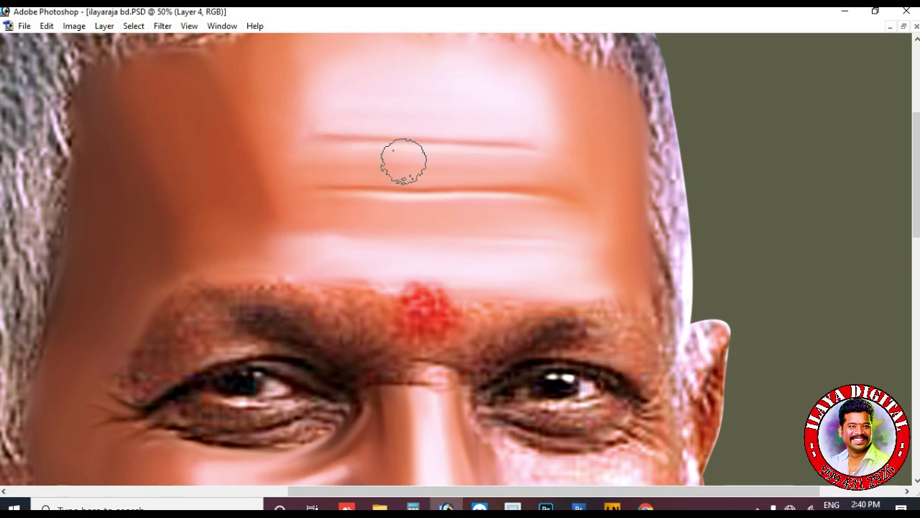
# Blend the left edge of the upper forehead highlight into the orange skin with a larger smudge brush.
pyautogui.press(']')
pyautogui.press(']')
pyautogui.press(']')
pyautogui.press(']')
pyautogui.press(']')
pyautogui.press('[')
pyautogui.press('[')
pyautogui.moveTo(387, 86); pyautogui.dragTo(294, 89)
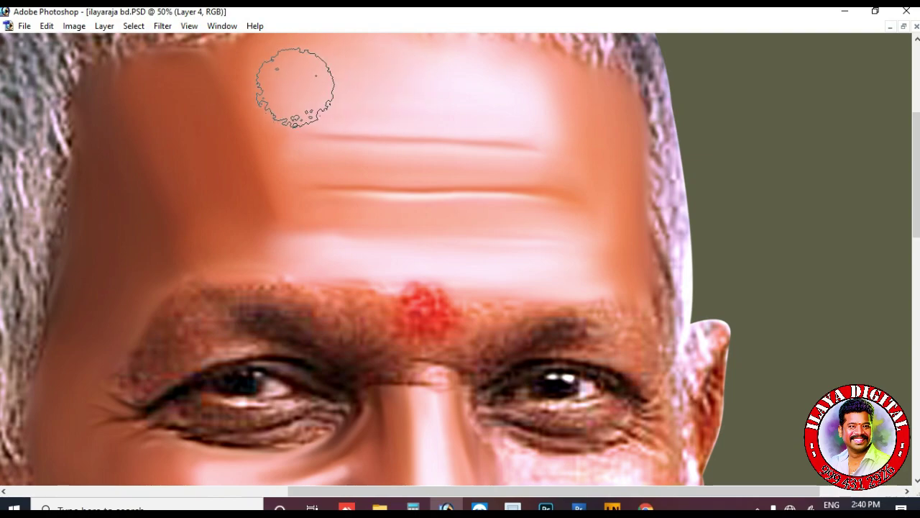
# Soften the hard tone boundary beside the left ends of the forehead wrinkles with a smaller smudge brush.
pyautogui.scroll(1, 448, 357)
pyautogui.scroll(-3, 448, 357)
pyautogui.press('[')
pyautogui.press('[')
pyautogui.press('[')
pyautogui.moveTo(278, 167); pyautogui.dragTo(259, 171)
pyautogui.press(']')
pyautogui.moveTo(296, 207); pyautogui.dragTo(283, 207)
# Spread the upper forehead highlight further toward the left hairline with an enlarged smudge brush.
pyautogui.press(']')
pyautogui.press(']')
pyautogui.press(']')
pyautogui.scroll(3, 284, 208)
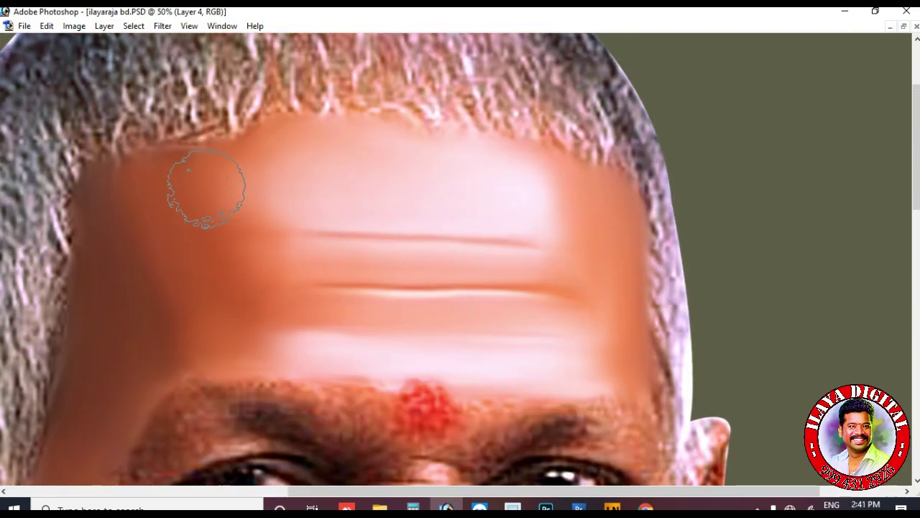
pyautogui.press(']')
pyautogui.press('[')
pyautogui.moveTo(351, 187); pyautogui.dragTo(306, 190)
# Smudge the rough skin above and between the eyebrows, around the red mark, with a reduced brush.
pyautogui.press('[')
pyautogui.press('[')
pyautogui.press('[')
pyautogui.scroll(-2, 294, 273)
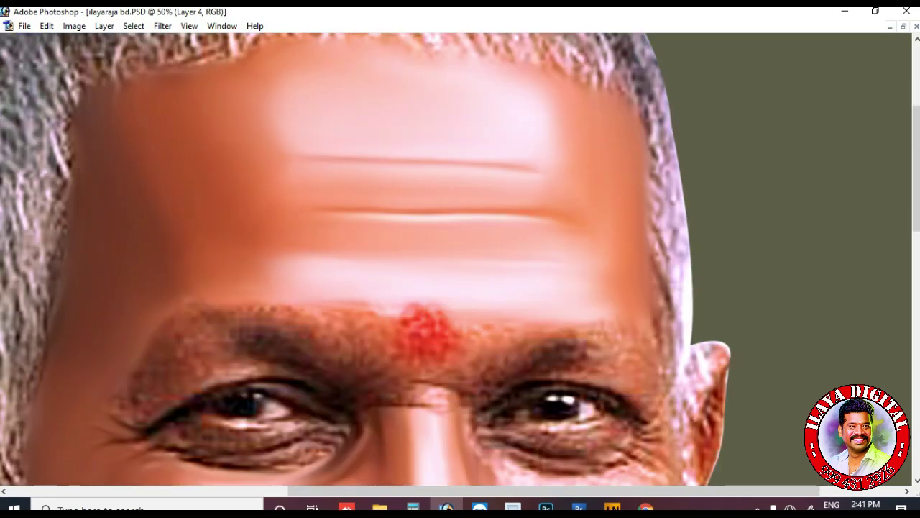
pyautogui.scroll(-2, 367, 256)
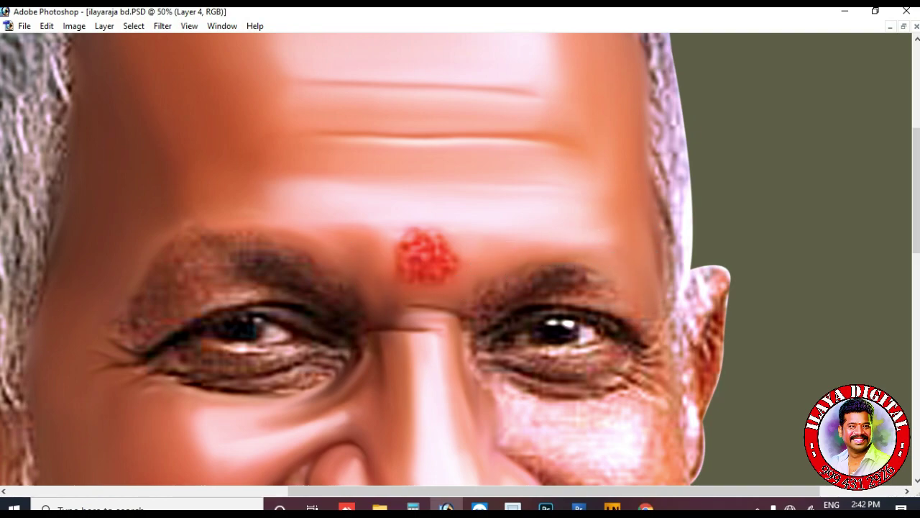
# Smudge the speckled red forehead mark into a smooth, evenly coloured round spot.
pyautogui.scroll(-2, 606, 286)
pyautogui.hotkey('ctrl', '+')
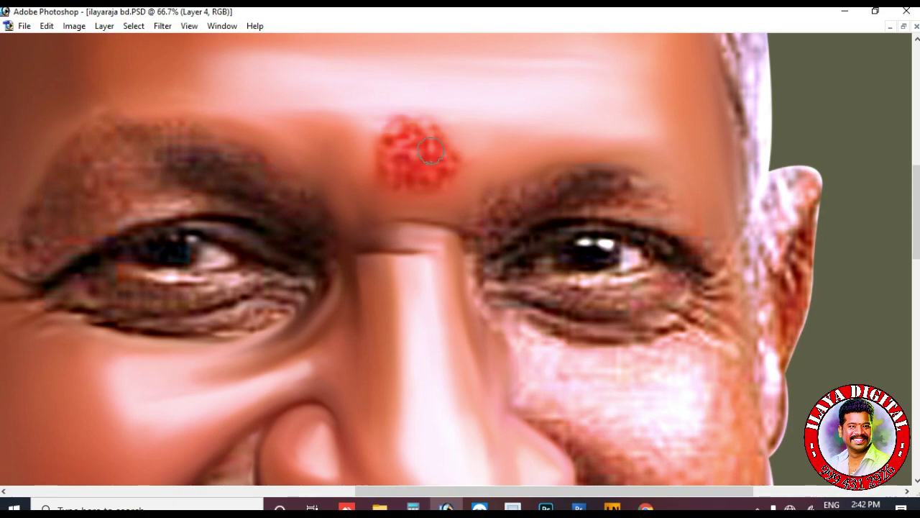
pyautogui.moveTo(406, 145)
pyautogui.mouseDown()
pyautogui.moveTo(433, 153)
pyautogui.moveTo(428, 173)
pyautogui.moveTo(384, 168)
pyautogui.mouseUp()
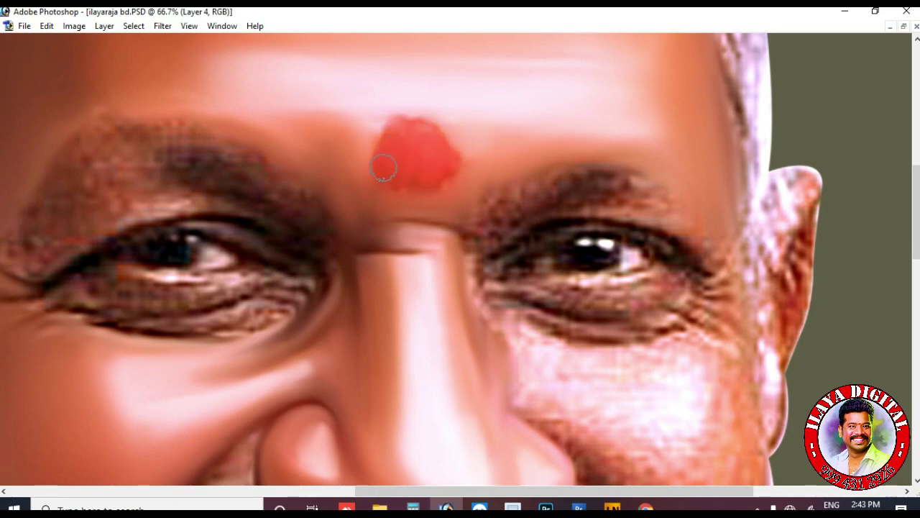
pyautogui.moveTo(429, 189); pyautogui.dragTo(382, 141)
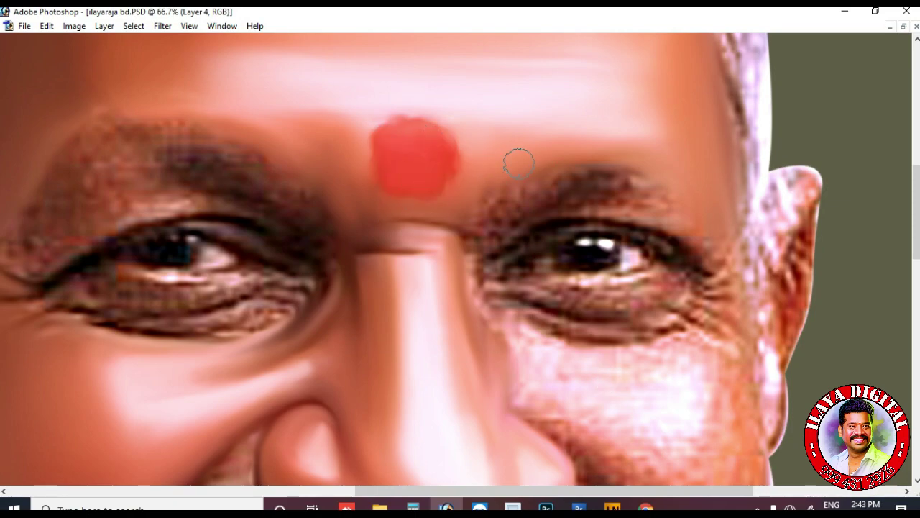
# Smudge the right temple and the outer right cheek downward along the edge of the face.
pyautogui.scroll(-1, 746, 218)
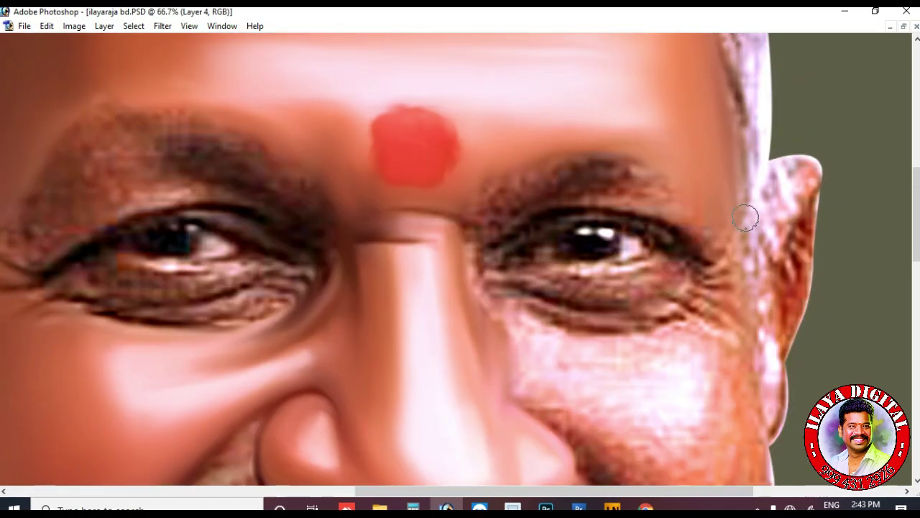
pyautogui.scroll(-3, 740, 295)
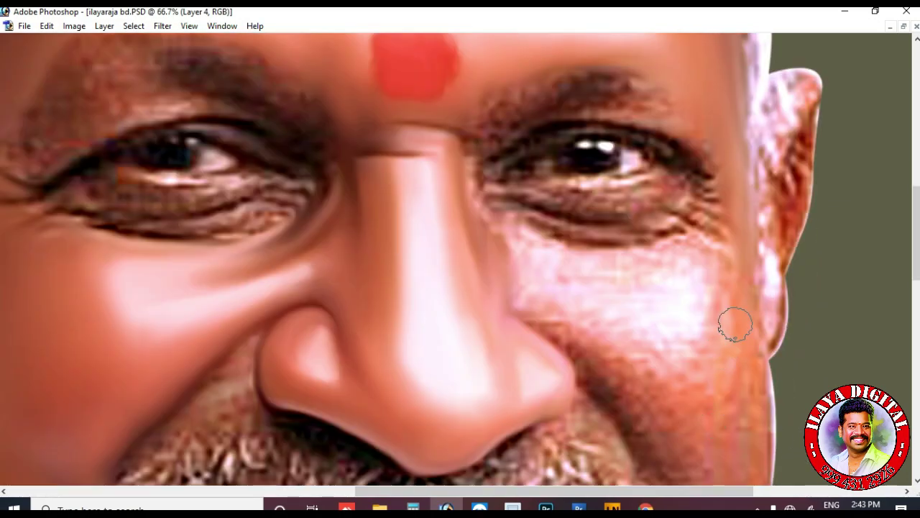
pyautogui.scroll(-3, 733, 335)
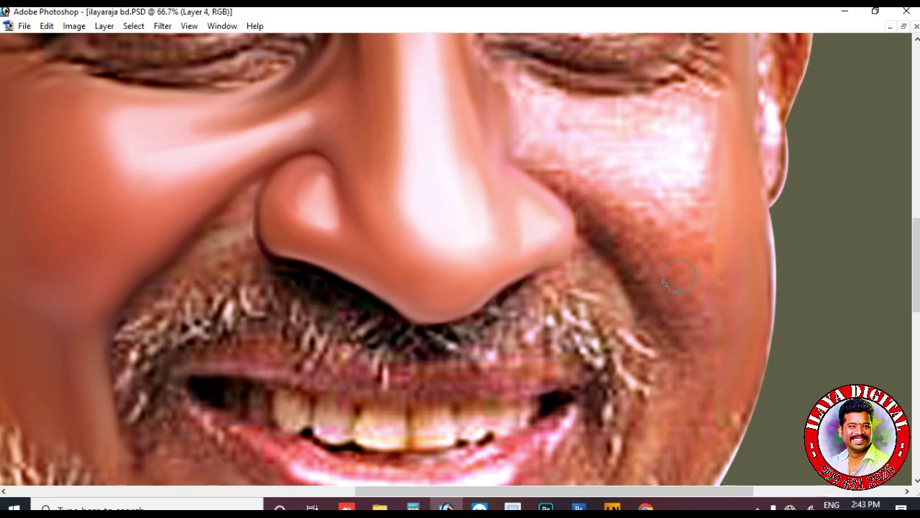
pyautogui.scroll(4, 720, 313)
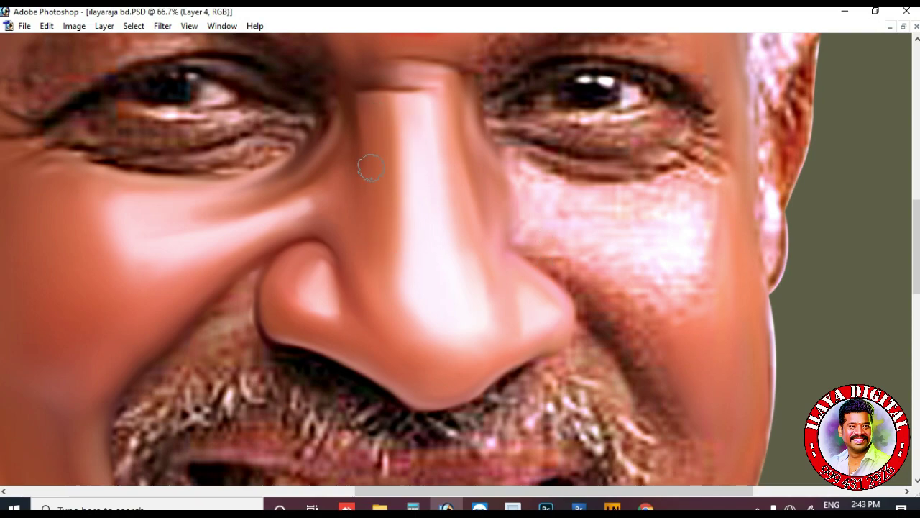
# Smudge the inner right cheek below the eye and beside the nose, following the smile fold.
pyautogui.moveTo(587, 205)
pyautogui.mouseDown()
pyautogui.moveTo(539, 212)
pyautogui.moveTo(681, 190)
pyautogui.moveTo(604, 258)
pyautogui.moveTo(619, 287)
pyautogui.moveTo(652, 313)
pyautogui.moveTo(649, 292)
pyautogui.moveTo(541, 232)
pyautogui.moveTo(516, 234)
pyautogui.moveTo(553, 255)
pyautogui.mouseUp()
pyautogui.press('[')
pyautogui.moveTo(523, 167); pyautogui.dragTo(557, 186)
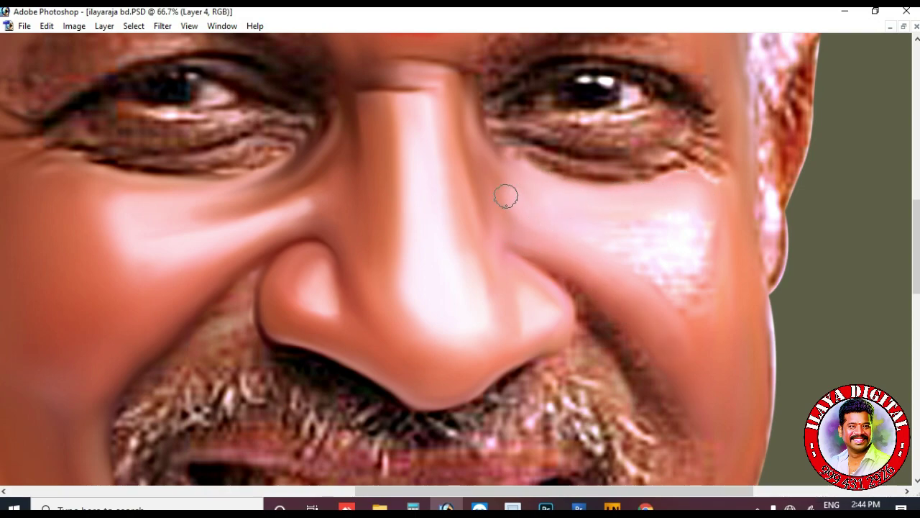
# Blend the bright right cheek highlight smoothly into the surrounding skin, varying the smudge brush size.
pyautogui.moveTo(560, 210)
pyautogui.mouseDown()
pyautogui.moveTo(679, 249)
pyautogui.moveTo(695, 263)
pyautogui.moveTo(705, 245)
pyautogui.moveTo(688, 305)
pyautogui.moveTo(630, 249)
pyautogui.moveTo(672, 282)
pyautogui.moveTo(634, 239)
pyautogui.moveTo(575, 228)
pyautogui.moveTo(687, 236)
pyautogui.moveTo(678, 226)
pyautogui.moveTo(706, 279)
pyautogui.moveTo(712, 226)
pyautogui.moveTo(728, 217)
pyautogui.moveTo(716, 327)
pyautogui.moveTo(572, 258)
pyautogui.mouseUp()
pyautogui.moveTo(705, 324)
pyautogui.mouseDown()
pyautogui.moveTo(684, 335)
pyautogui.moveTo(725, 368)
pyautogui.moveTo(717, 332)
pyautogui.moveTo(567, 222)
pyautogui.moveTo(691, 292)
pyautogui.moveTo(705, 250)
pyautogui.moveTo(694, 271)
pyautogui.moveTo(694, 252)
pyautogui.moveTo(598, 260)
pyautogui.moveTo(711, 322)
pyautogui.moveTo(715, 258)
pyautogui.moveTo(723, 400)
pyautogui.moveTo(727, 324)
pyautogui.moveTo(694, 281)
pyautogui.mouseUp()
pyautogui.press(']')
pyautogui.press(']')
pyautogui.press(']')
pyautogui.press(']')
pyautogui.press(']')
pyautogui.press(']')
pyautogui.press('[')
pyautogui.press('[')
pyautogui.press('[')
pyautogui.press('[')
pyautogui.press('[')
pyautogui.press(']')
pyautogui.scroll(-2, 694, 281)
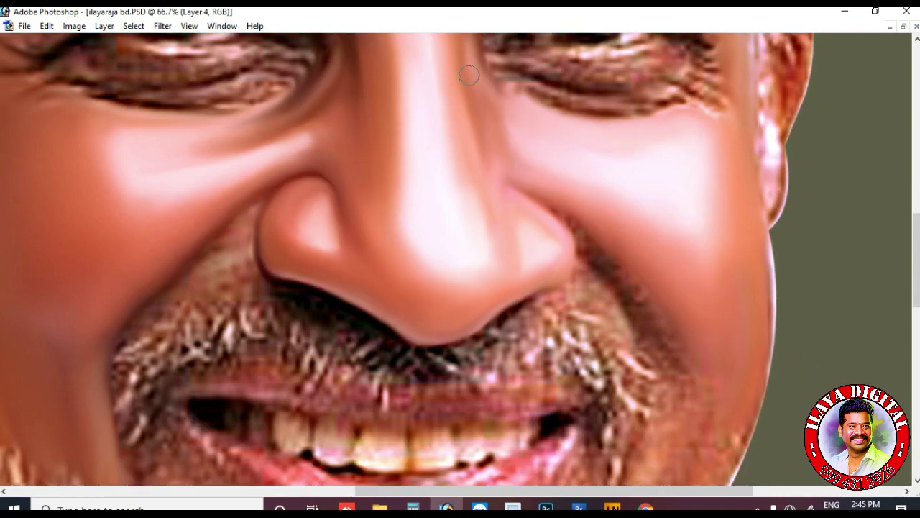
# Add brighter highlight strokes to the nose ridge and tip and to both cheek highlights.
pyautogui.scroll(-3, 555, 161)
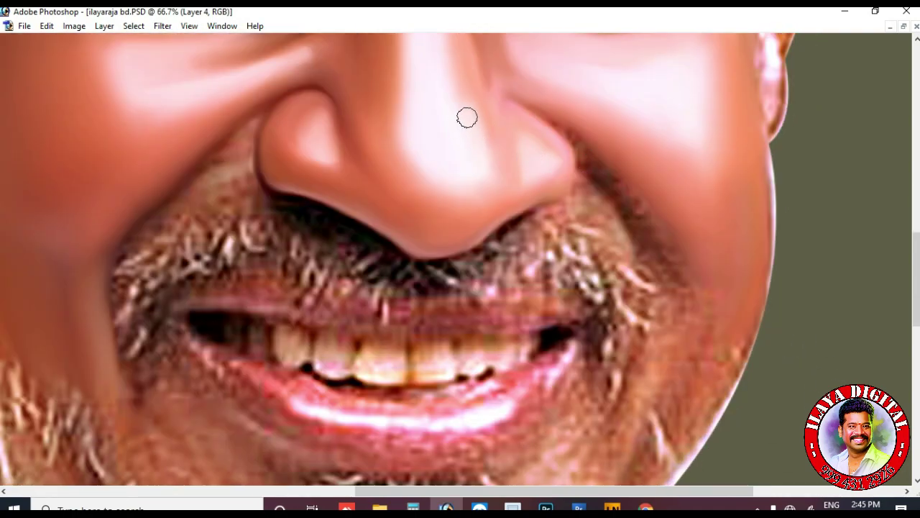
pyautogui.scroll(-2, 468, 113)
pyautogui.scroll(3, 474, 119)
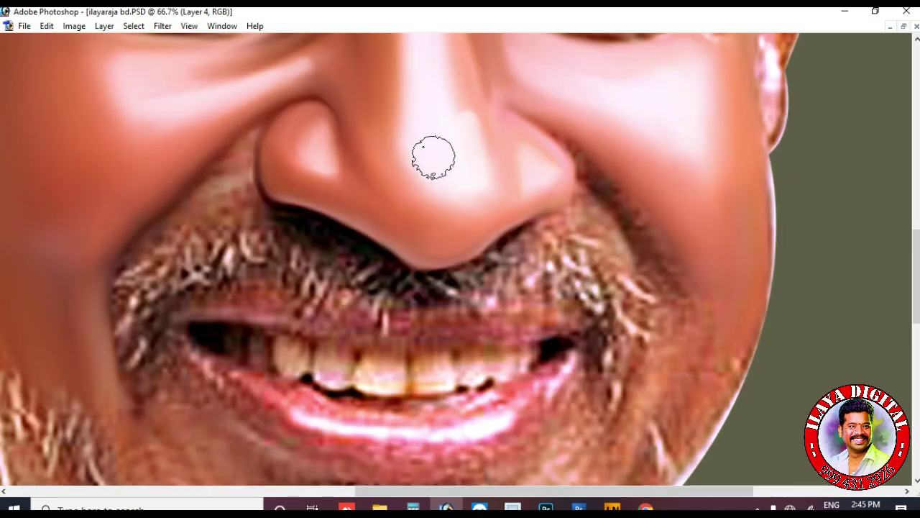
pyautogui.scroll(3, 435, 216)
pyautogui.press('[')
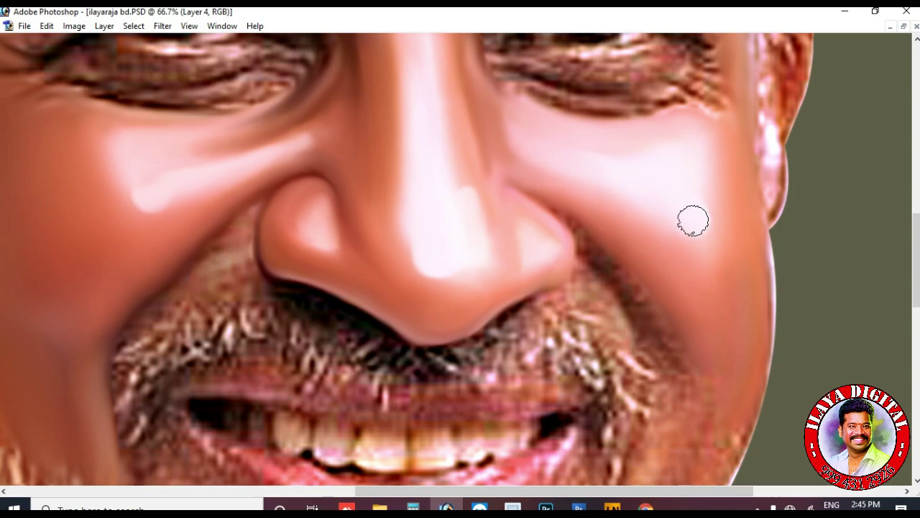
pyautogui.scroll(-3, 325, 139)
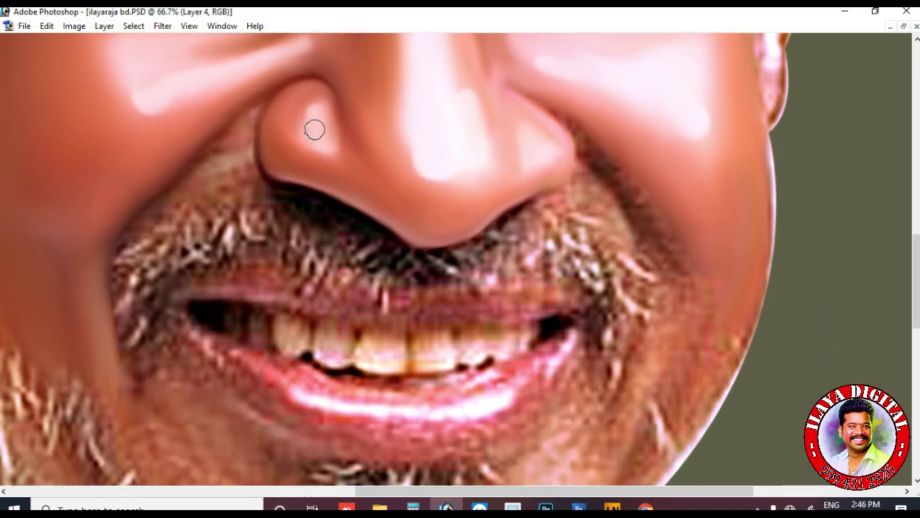
pyautogui.scroll(-3, 816, 237)
# Check the whole face and save the painting over the existing PSD file.
pyautogui.hotkey('ctrl', '-')
pyautogui.hotkey('ctrl', '-')
pyautogui.hotkey('ctrl', '-')
pyautogui.scroll(3, 614, 324)
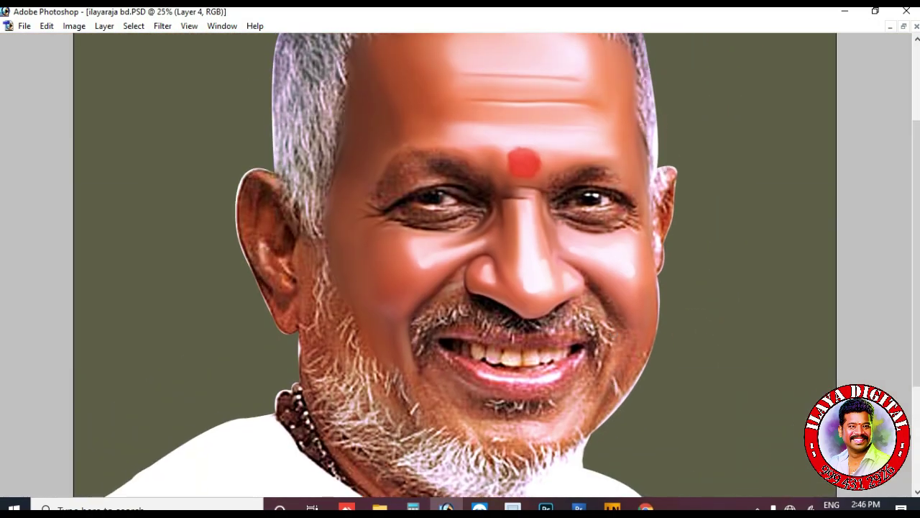
pyautogui.hotkey('ctrl', 'shift', 's')
pyautogui.press('Return')
pyautogui.press('y')
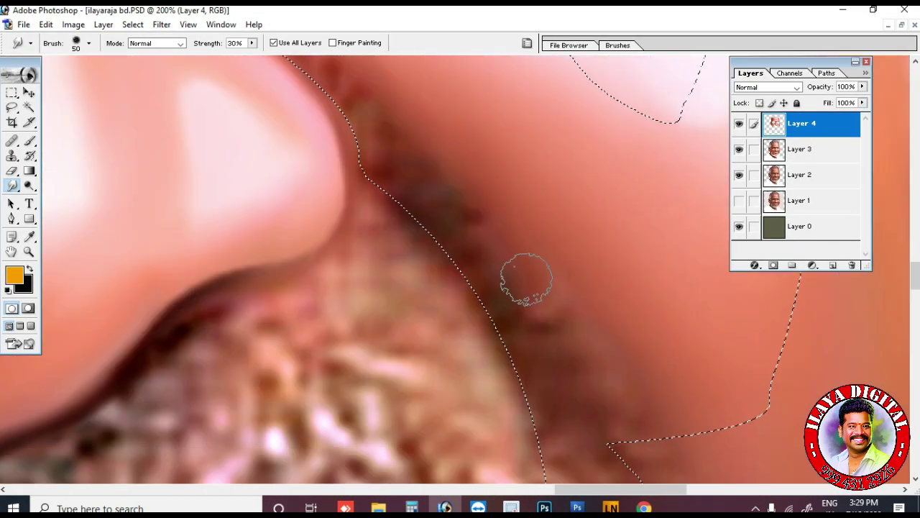
# Smudge the rough dark fold beside the right nostril inside the selection, at 40% strength with a size 80 brush.
pyautogui.hotkey('ctrl', '-')
pyautogui.press(']')
pyautogui.press('4')
pyautogui.press(']')
pyautogui.press(']')
pyautogui.moveTo(363, 225)
pyautogui.mouseDown()
pyautogui.moveTo(429, 290)
pyautogui.moveTo(494, 388)
pyautogui.mouseUp()
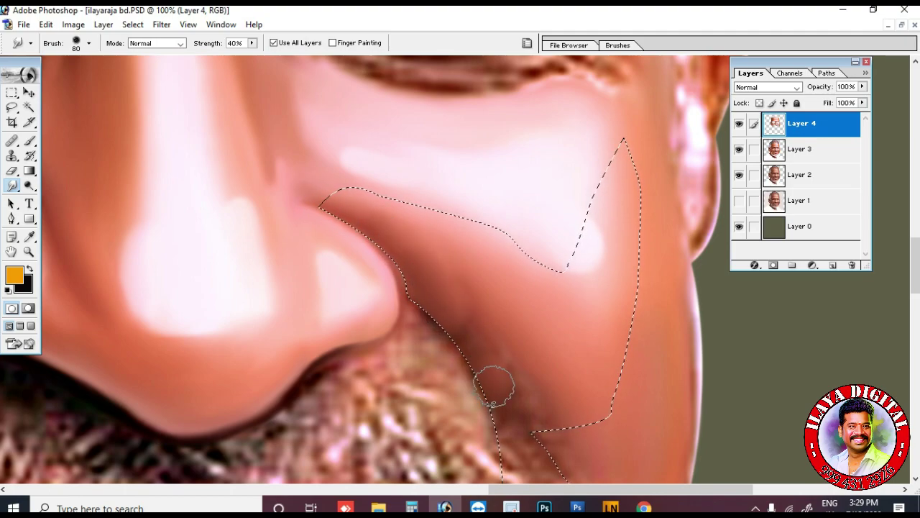
# Blend the lower shadow of the selected smile fold into the cheek with a size 150 smudge brush.
pyautogui.scroll(-1, 494, 388)
pyautogui.press(']')
pyautogui.press(']')
pyautogui.press(']')
pyautogui.press(']')
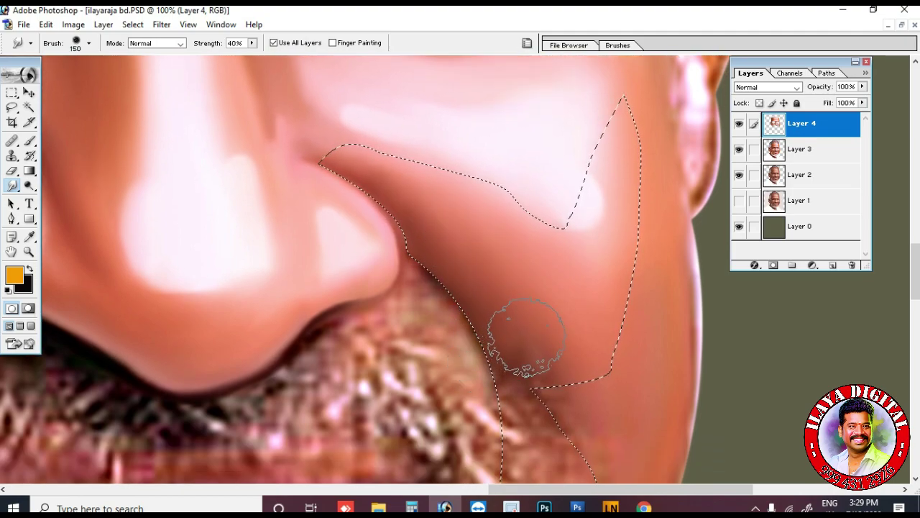
# Smudge the narrow selected strip beside the right mouth corner down to the chin with a size 125 brush.
pyautogui.scroll(-3, 568, 359)
pyautogui.press('[')
pyautogui.press('[')
pyautogui.scroll(-3, 496, 316)
pyautogui.moveTo(487, 273); pyautogui.dragTo(427, 355)
pyautogui.scroll(-2, 460, 309)
pyautogui.press(']')
pyautogui.moveTo(477, 222); pyautogui.dragTo(429, 362)
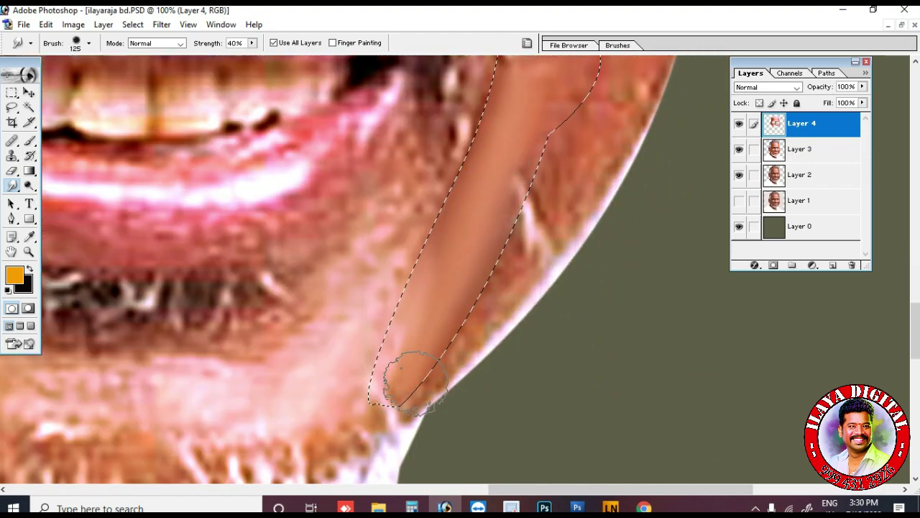
# Blend the upper end of the selected strip into the dark smile fold beside the mouth with a size 150 smudge brush.
pyautogui.scroll(1, 507, 212)
pyautogui.scroll(2, 493, 280)
pyautogui.scroll(1, 491, 279)
pyautogui.press(']')
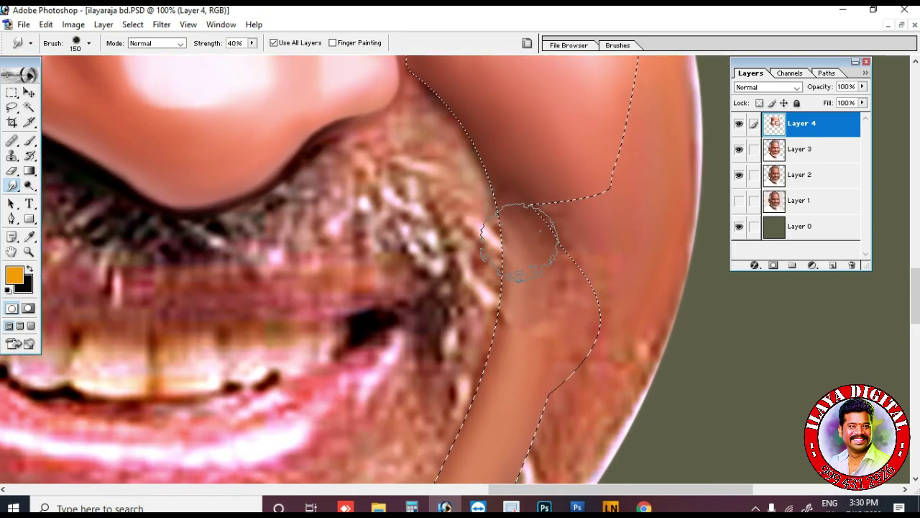
pyautogui.press(']')
pyautogui.press('[')
# Smudge the skin between the right nostril and the smile fold, just outside the strip, with a size 70 to 80 brush.
pyautogui.press('[')
pyautogui.press('[')
pyautogui.press('[')
pyautogui.press('[')
pyautogui.press('[')
pyautogui.press('[')
pyautogui.press('[')
pyautogui.scroll(3, 532, 302)
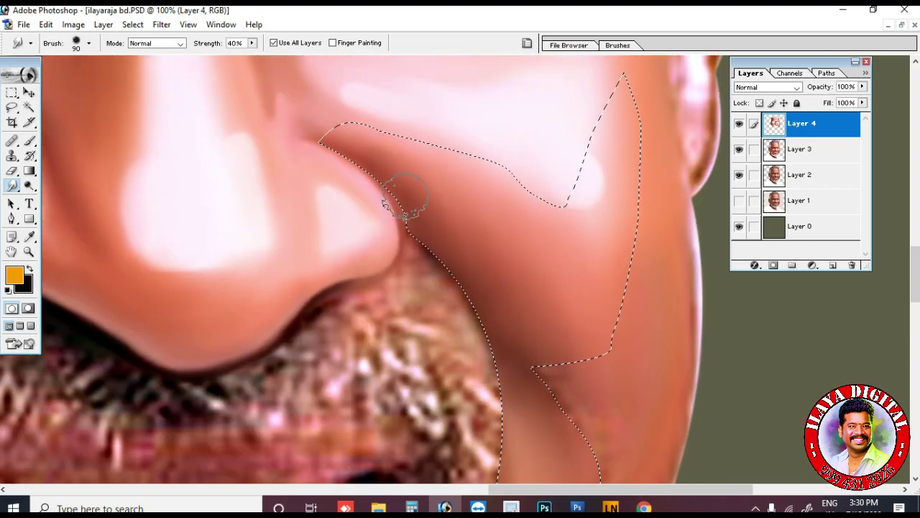
pyautogui.scroll(-3, 367, 158)
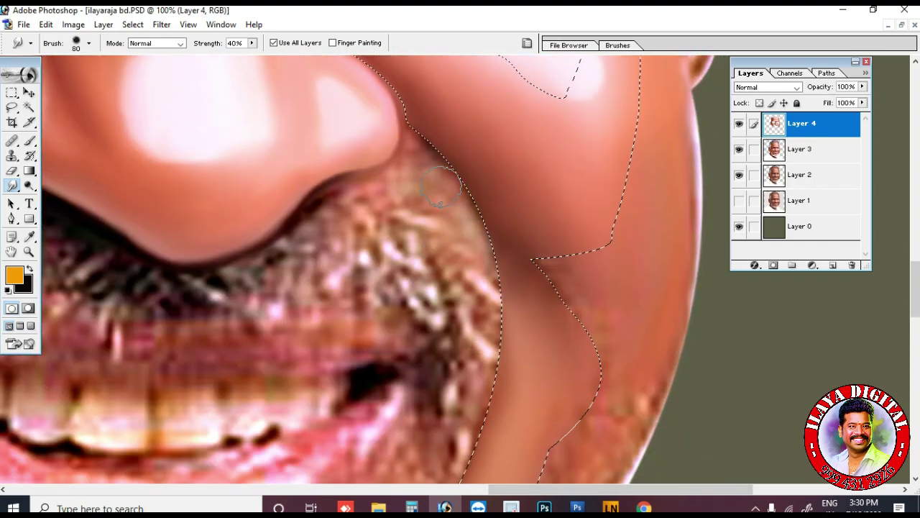
pyautogui.press('[')
pyautogui.moveTo(401, 171); pyautogui.dragTo(419, 135)
pyautogui.press(']')
pyautogui.press(']')
pyautogui.press(']')
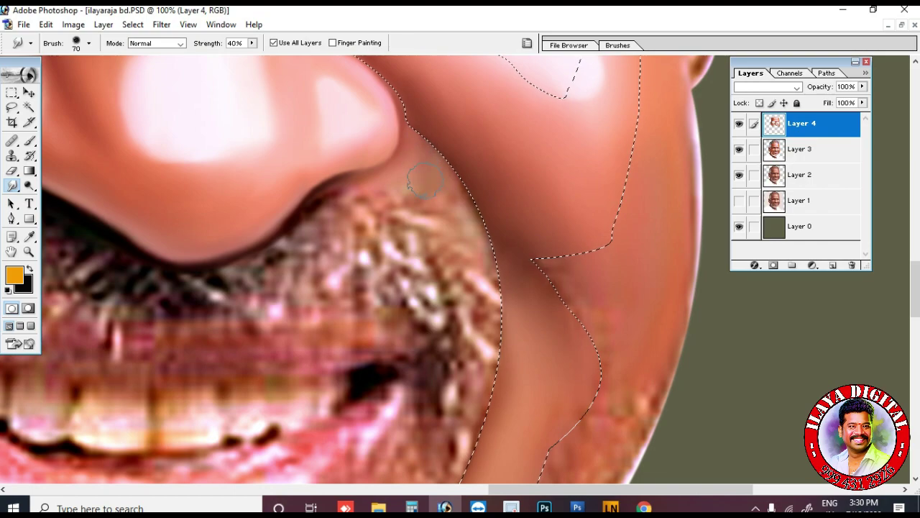
pyautogui.moveTo(412, 172); pyautogui.dragTo(426, 214)
pyautogui.press(']')
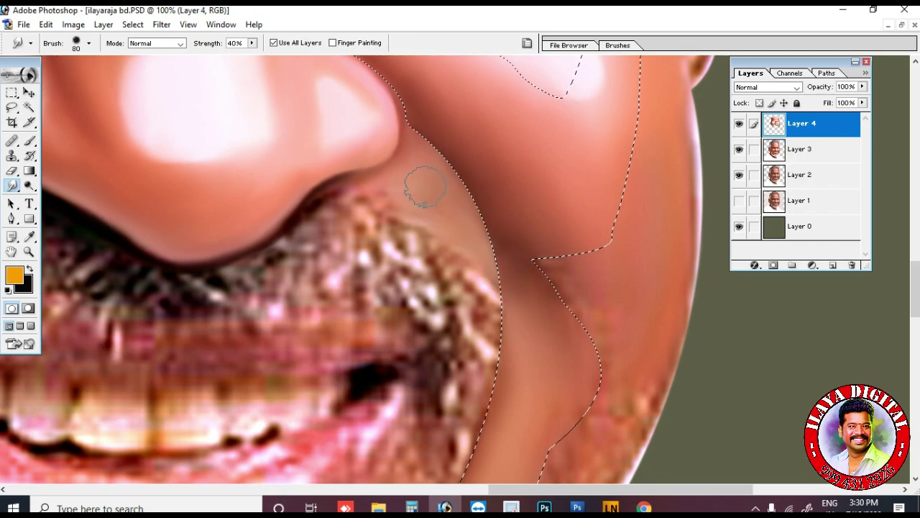
# Smudge the pale skin along the strip's inner edge from the right mouth corner to the chin, with a size 60 to 90 brush.
pyautogui.scroll(-7, 405, 199)
pyautogui.press(']')
pyautogui.press(']')
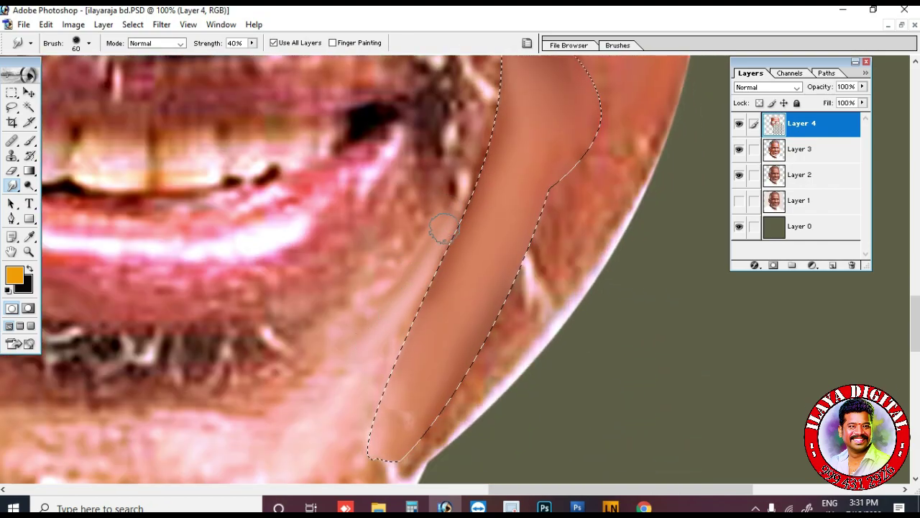
pyautogui.scroll(-2, 349, 375)
pyautogui.press(']')
pyautogui.press(']')
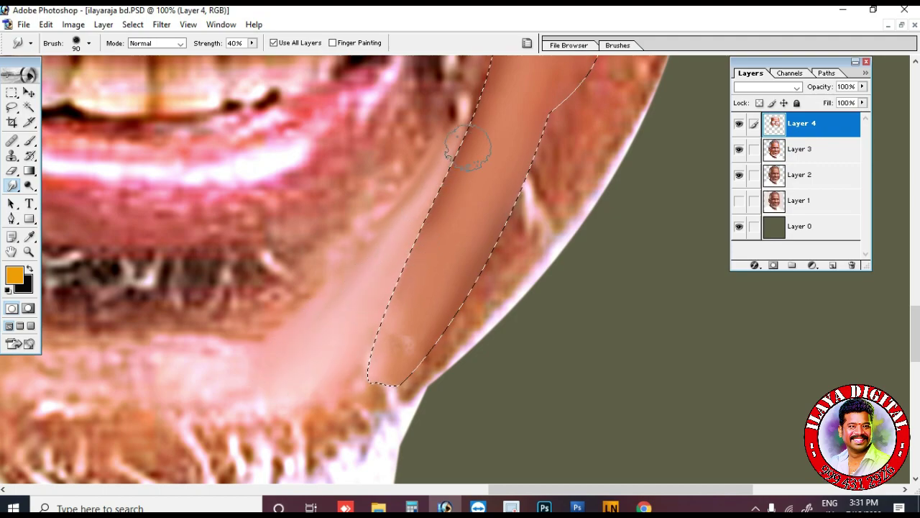
# Smudge the cheek along the strip's outer edge at size 80, then clear the selection and soften the strip's lower edge.
pyautogui.press('[')
pyautogui.press('[')
pyautogui.scroll(3, 568, 187)
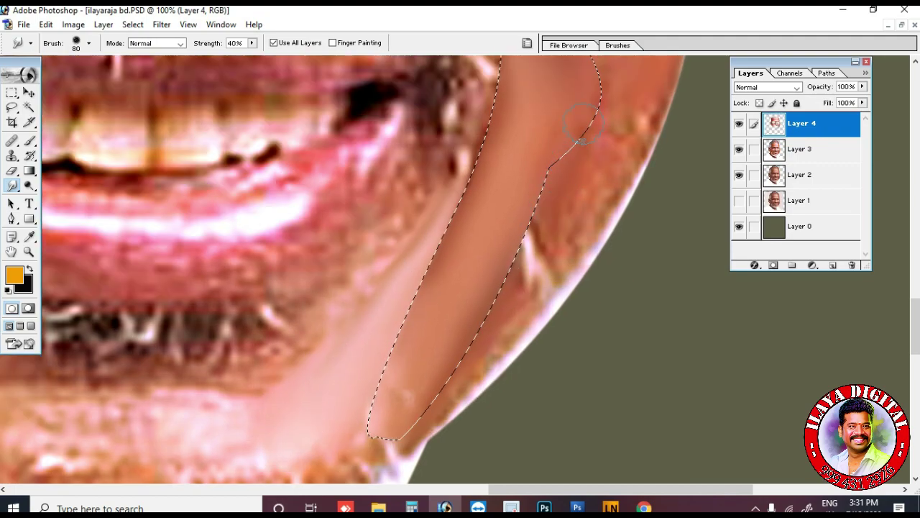
pyautogui.hotkey('ctrl', 'd')
pyautogui.press('[')
pyautogui.press('[')
pyautogui.press('[')
pyautogui.moveTo(542, 270)
pyautogui.mouseDown()
pyautogui.moveTo(518, 312)
pyautogui.moveTo(517, 295)
pyautogui.moveTo(460, 429)
pyautogui.mouseUp()
pyautogui.hotkey('ctrl', '-')
pyautogui.press('Tab')
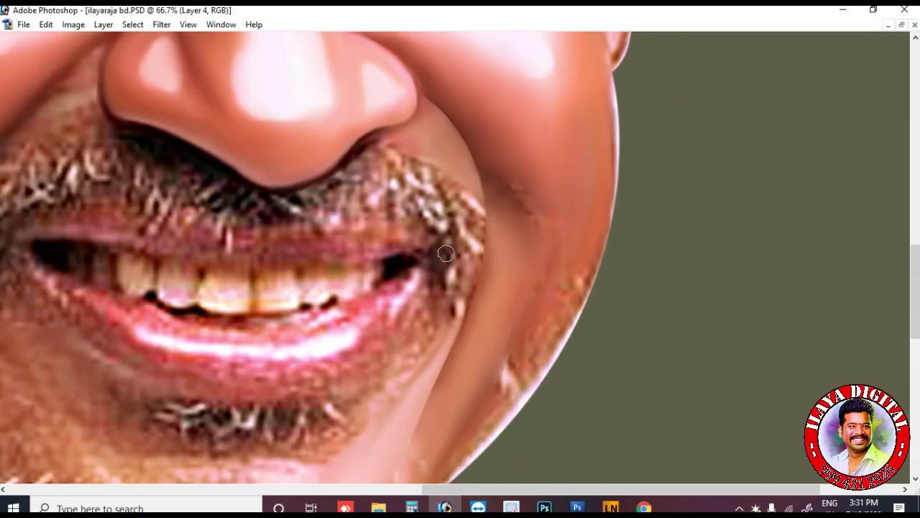
pyautogui.scroll(4, 446, 252)
pyautogui.scroll(-3, 446, 252)
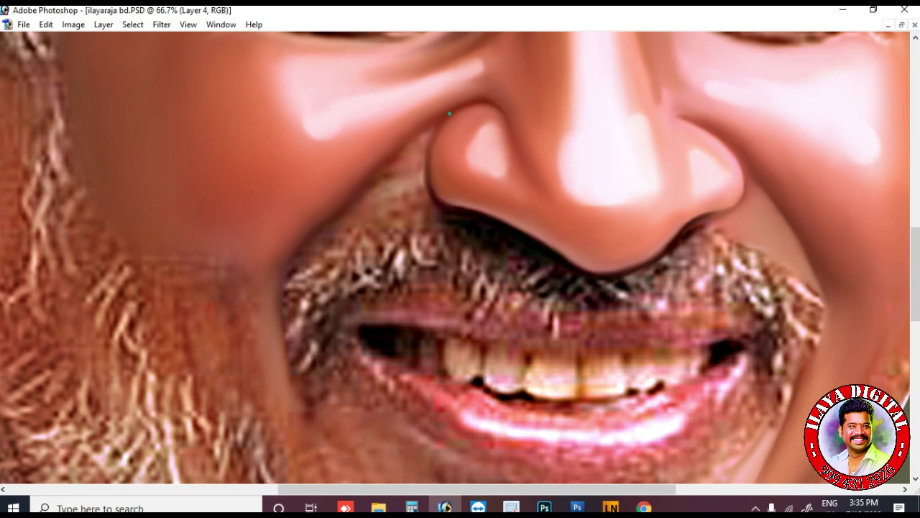
# Trace the left smile fold with a Pen path from the top of the nostril to below the mouth corner.
pyautogui.moveTo(322, 228); pyautogui.dragTo(245, 318)
pyautogui.moveTo(290, 380); pyautogui.dragTo(328, 485)
pyautogui.hotkey('ctrl', 'z')
pyautogui.scroll(-3, 328, 373)
pyautogui.hscroll(-3, 329, 373)
pyautogui.scroll(3, 381, 345)
pyautogui.moveTo(385, 348); pyautogui.dragTo(411, 440)
# Continue the path around the left mouth corner, upper lip and nostril, close it at the fold and convert it to a selection.
pyautogui.click(482, 445)
pyautogui.click(505, 442)
pyautogui.moveTo(513, 428); pyautogui.dragTo(503, 423)
pyautogui.click(483, 404)
pyautogui.click(455, 355)
pyautogui.moveTo(464, 324); pyautogui.dragTo(479, 316)
pyautogui.moveTo(508, 305); pyautogui.dragTo(552, 289)
pyautogui.moveTo(560, 277); pyautogui.dragTo(560, 254)
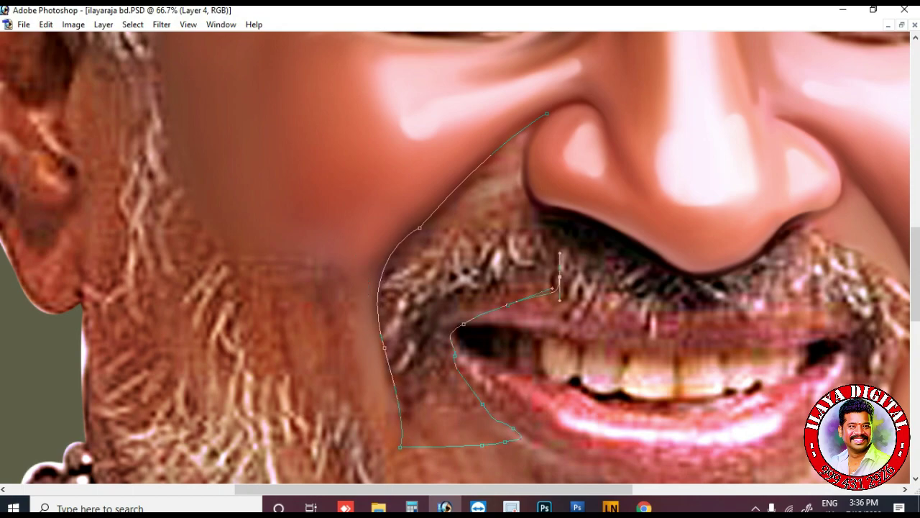
pyautogui.moveTo(538, 122); pyautogui.dragTo(574, 54)
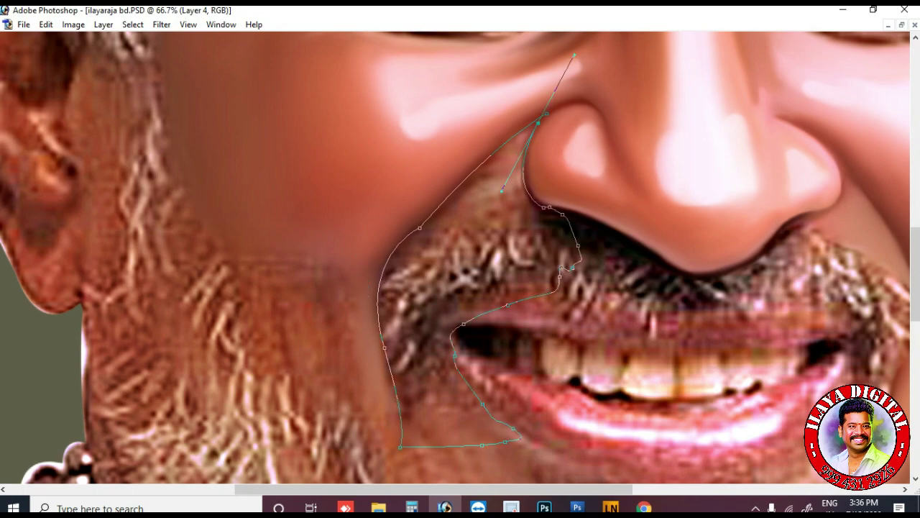
pyautogui.hotkey('ctrl', 'Return')
# Smudge the rough skin between the left nostril and the smile fold, above the moustache, inside the selection.
pyautogui.hotkey('ctrl', '+')
pyautogui.scroll(3, 463, 213)
pyautogui.press('r')
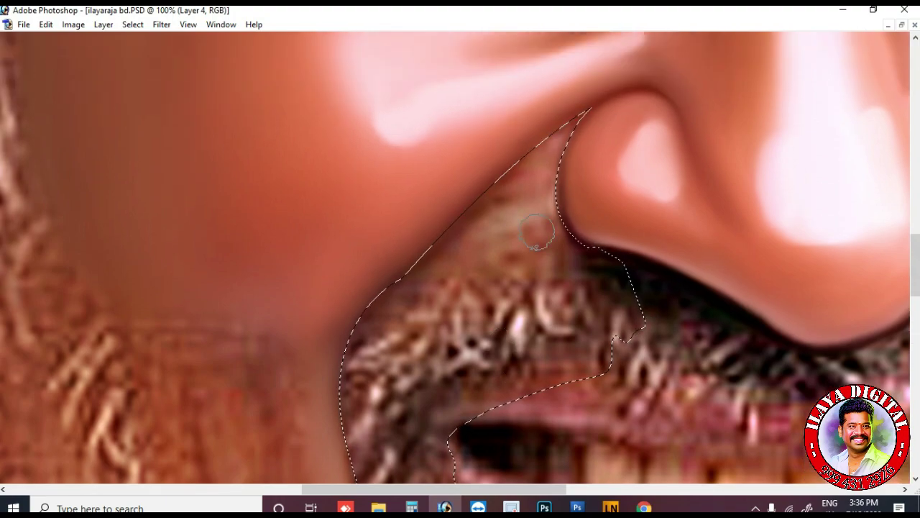
pyautogui.moveTo(538, 205)
pyautogui.mouseDown()
pyautogui.moveTo(568, 149)
pyautogui.moveTo(506, 212)
pyautogui.moveTo(512, 184)
pyautogui.moveTo(496, 185)
pyautogui.moveTo(562, 139)
pyautogui.moveTo(529, 204)
pyautogui.moveTo(523, 156)
pyautogui.moveTo(462, 223)
pyautogui.moveTo(546, 229)
pyautogui.moveTo(525, 196)
pyautogui.mouseUp()
pyautogui.press(']')
pyautogui.press(']')
pyautogui.scroll(-2, 524, 196)
pyautogui.press('[')
pyautogui.press('[')
pyautogui.moveTo(578, 185)
pyautogui.mouseDown()
pyautogui.moveTo(610, 212)
pyautogui.moveTo(489, 175)
pyautogui.moveTo(407, 208)
pyautogui.mouseUp()
# Smudge the selected skin below the left mouth corner, touch up the fold edges and clear the selection.
pyautogui.scroll(-3, 407, 208)
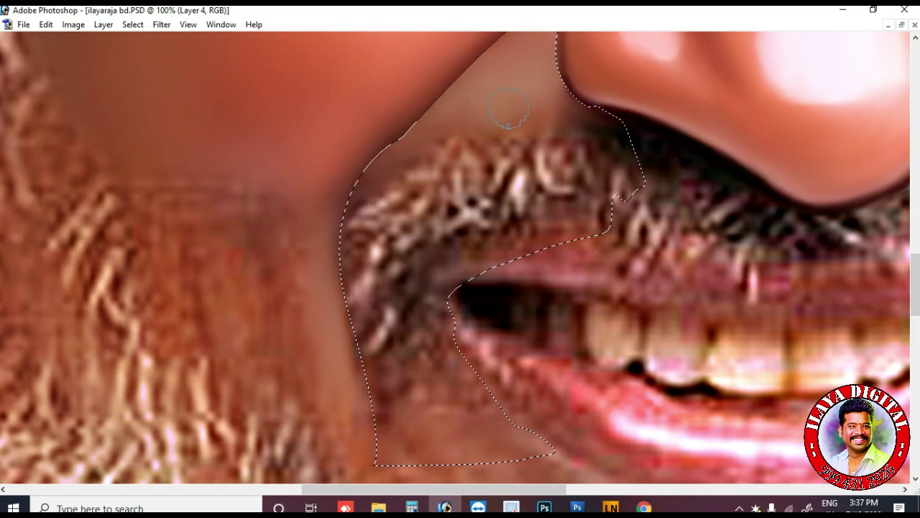
pyautogui.scroll(-6, 401, 257)
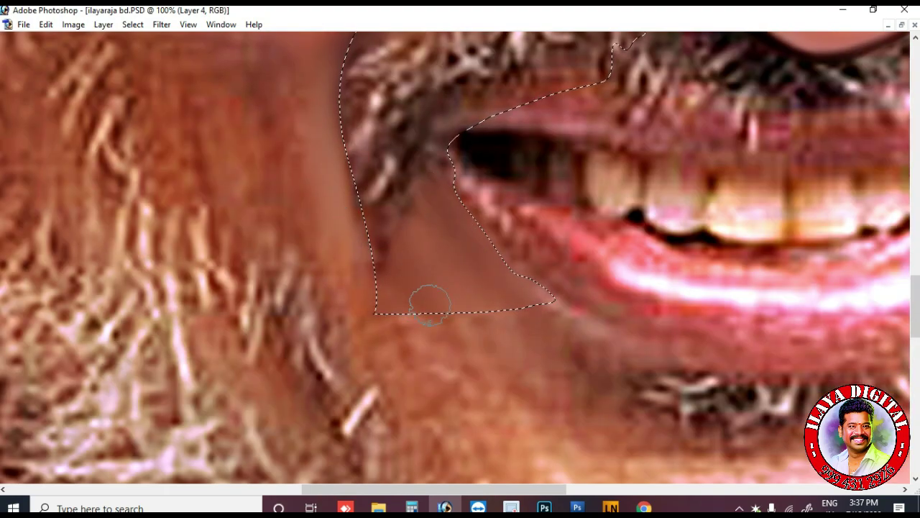
pyautogui.scroll(10, 403, 226)
pyautogui.scroll(2, 563, 109)
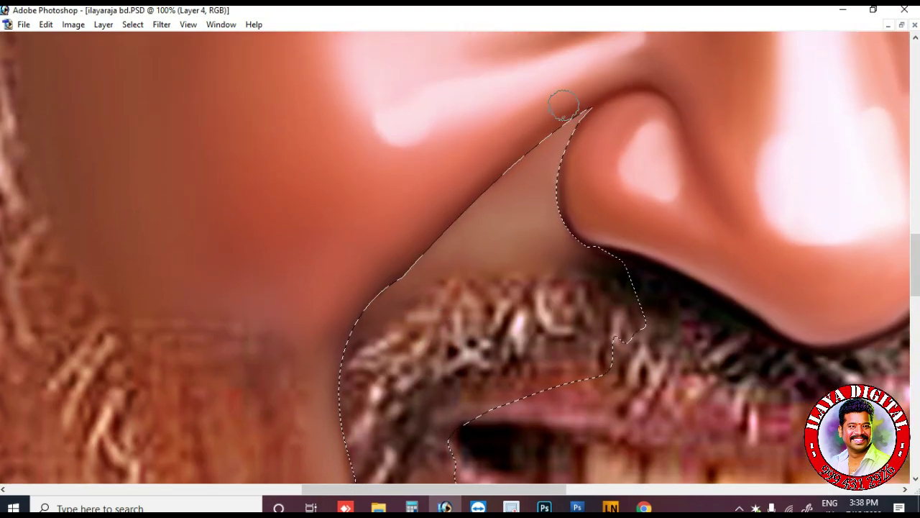
pyautogui.scroll(-7, 352, 316)
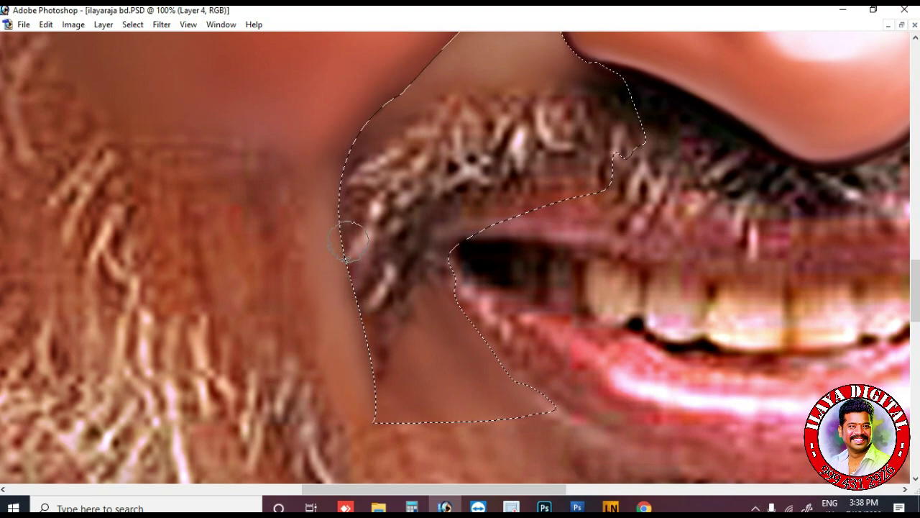
pyautogui.scroll(3, 356, 288)
pyautogui.scroll(4, 590, 281)
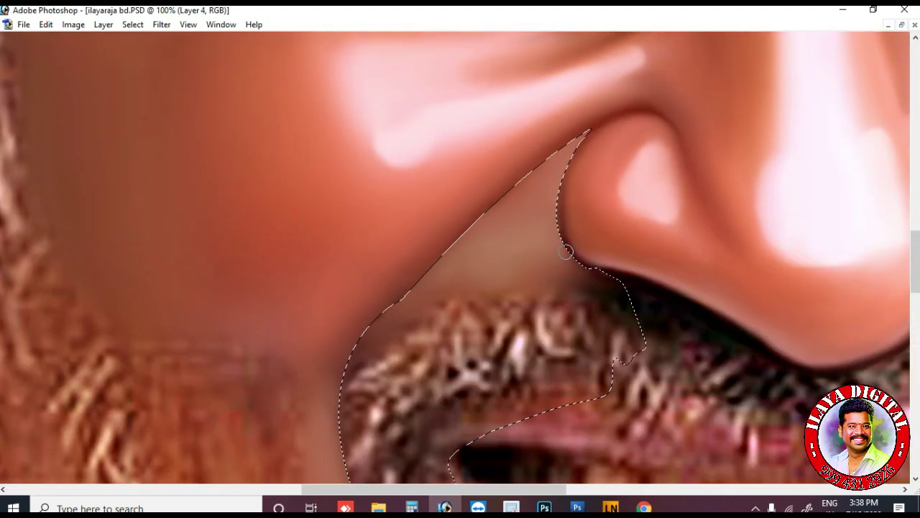
pyautogui.hotkey('ctrl', 'd')
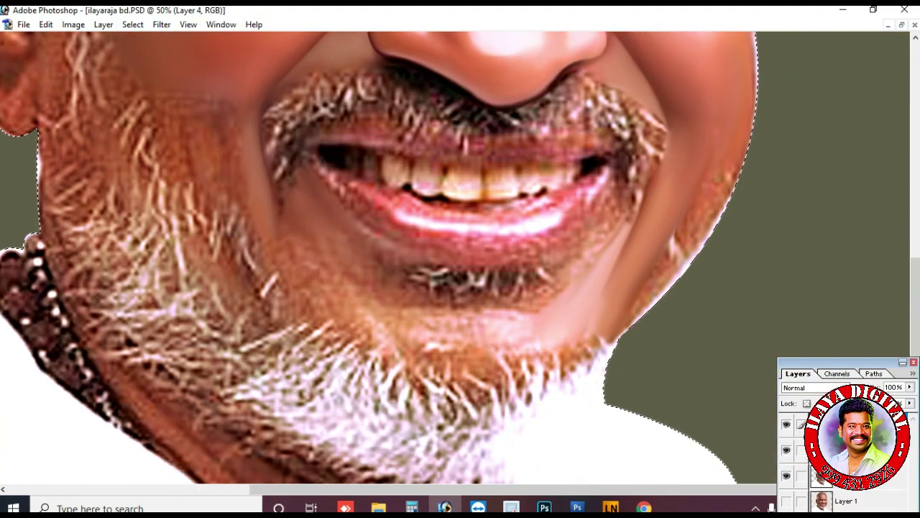
# With the face outline selected, hide Layer 4 and add a new layer above it.
pyautogui.moveTo(467, 288); pyautogui.dragTo(431, 266)
pyautogui.moveTo(837, 363); pyautogui.dragTo(823, 269)
pyautogui.click(772, 331)
pyautogui.click(861, 473)
# Try smudging the right outer cheek along the face outline on the new layer with an enlarged brush.
pyautogui.scroll(3, 686, 345)
pyautogui.hotkey('ctrl', '+')
pyautogui.scroll(-2, 662, 268)
pyautogui.hscroll(2, 662, 268)
pyautogui.scroll(3, 719, 241)
pyautogui.scroll(-3, 698, 154)
pyautogui.press(']')
pyautogui.press(']')
pyautogui.press(']')
pyautogui.press(']')
pyautogui.press(']')
pyautogui.moveTo(717, 205)
pyautogui.mouseDown()
pyautogui.moveTo(748, 109)
pyautogui.moveTo(701, 247)
pyautogui.moveTo(691, 234)
pyautogui.moveTo(694, 273)
pyautogui.mouseUp()
# Try smudging the fold beside the right mouth corner down to the chin on the new layer with a smaller brush.
pyautogui.press('[')
pyautogui.press('[')
pyautogui.press('[')
pyautogui.press('[')
pyautogui.press('[')
pyautogui.moveTo(636, 180); pyautogui.dragTo(578, 302)
pyautogui.moveTo(651, 194)
pyautogui.mouseDown()
pyautogui.moveTo(574, 354)
pyautogui.moveTo(565, 331)
pyautogui.moveTo(566, 366)
pyautogui.mouseUp()
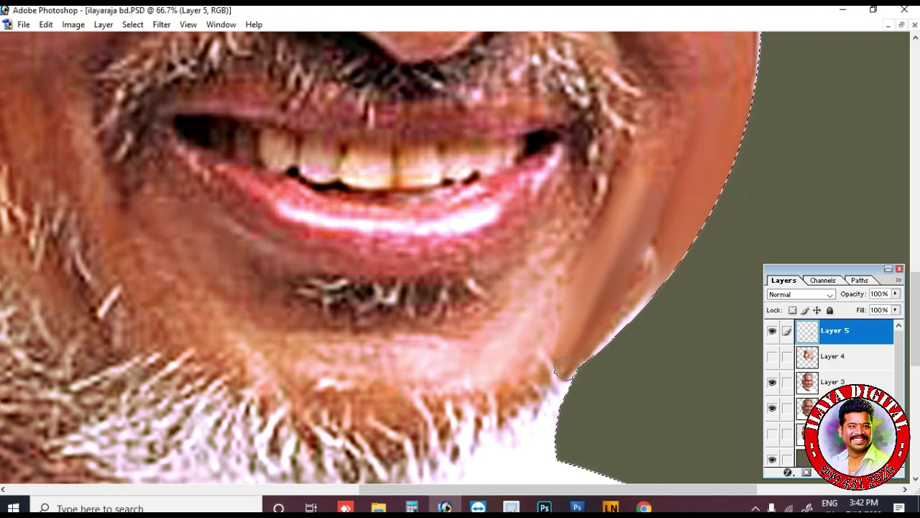
pyautogui.scroll(3, 660, 208)
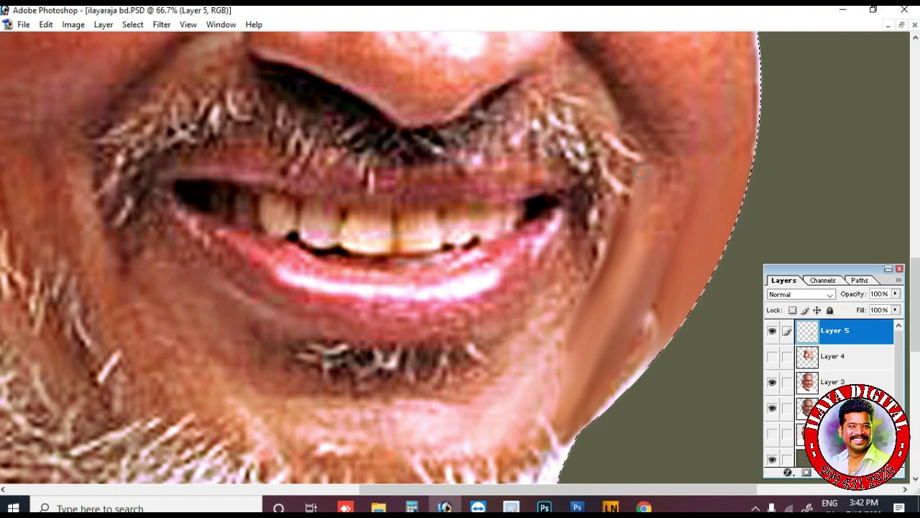
pyautogui.moveTo(636, 142)
pyautogui.mouseDown()
pyautogui.moveTo(617, 256)
pyautogui.moveTo(641, 177)
pyautogui.moveTo(649, 217)
pyautogui.moveTo(639, 125)
pyautogui.moveTo(655, 168)
pyautogui.moveTo(641, 247)
pyautogui.moveTo(608, 310)
pyautogui.mouseUp()
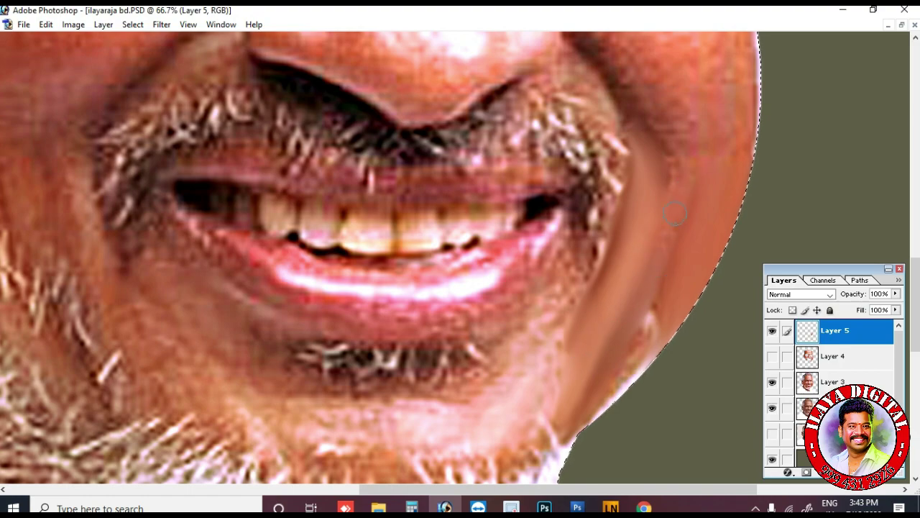
# Try smudging the stray hairs and rough skin along the right jaw and cheek edge on the new layer.
pyautogui.moveTo(688, 196); pyautogui.dragTo(639, 336)
pyautogui.moveTo(682, 283)
pyautogui.mouseDown()
pyautogui.moveTo(670, 307)
pyautogui.moveTo(678, 314)
pyautogui.moveTo(640, 371)
pyautogui.moveTo(681, 241)
pyautogui.moveTo(587, 439)
pyautogui.mouseUp()
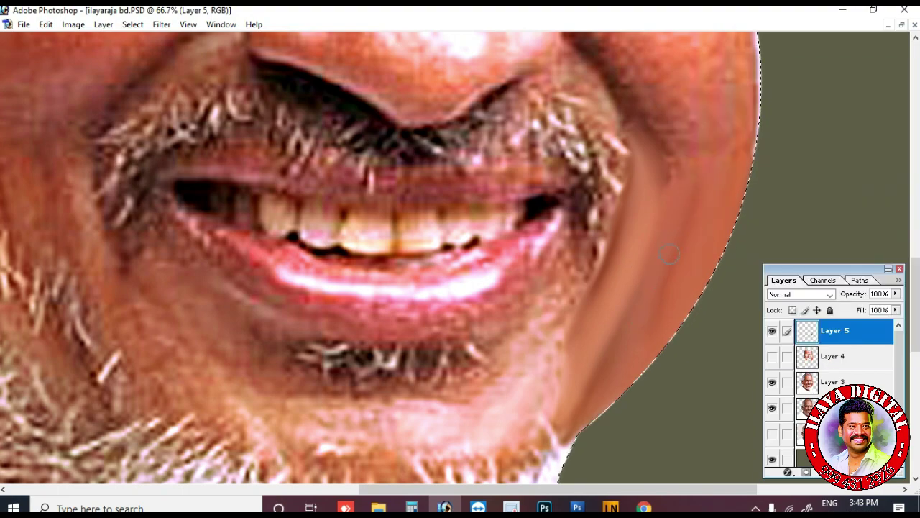
pyautogui.scroll(3, 812, 243)
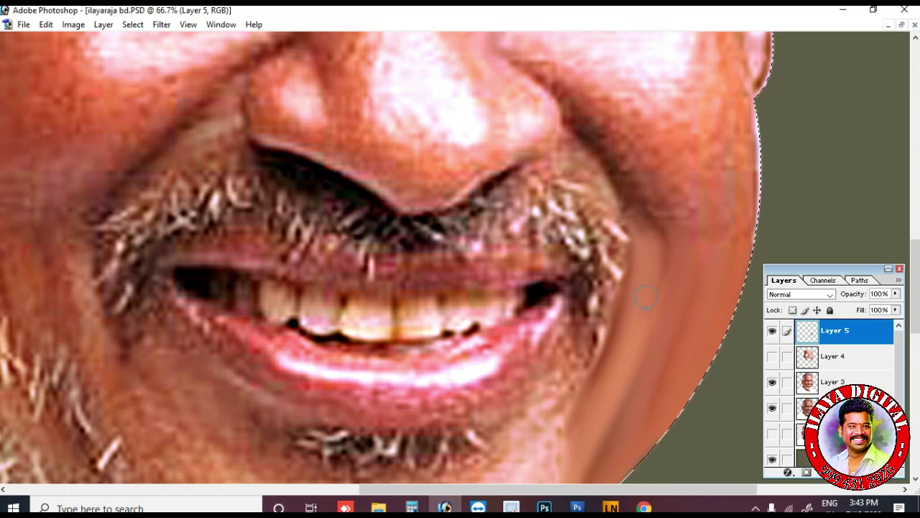
pyautogui.scroll(3, 734, 240)
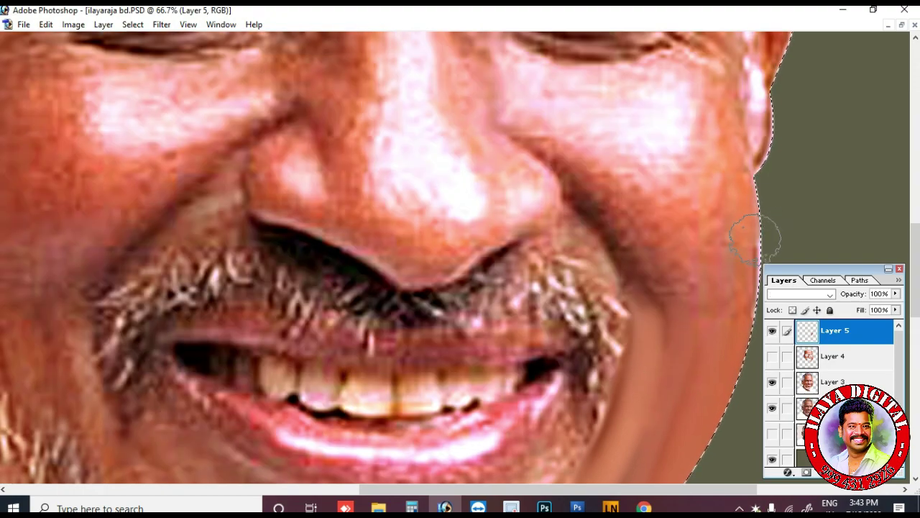
# Show Layer 4 again and toggle the new layer's visibility to compare the two versions of the cheek.
pyautogui.click(772, 357)
pyautogui.click(773, 356)
pyautogui.click(773, 357)
pyautogui.scroll(-7, 643, 224)
pyautogui.scroll(2, 640, 179)
pyautogui.click(772, 331)
pyautogui.click(772, 331)
pyautogui.click(772, 331)
pyautogui.click(773, 330)
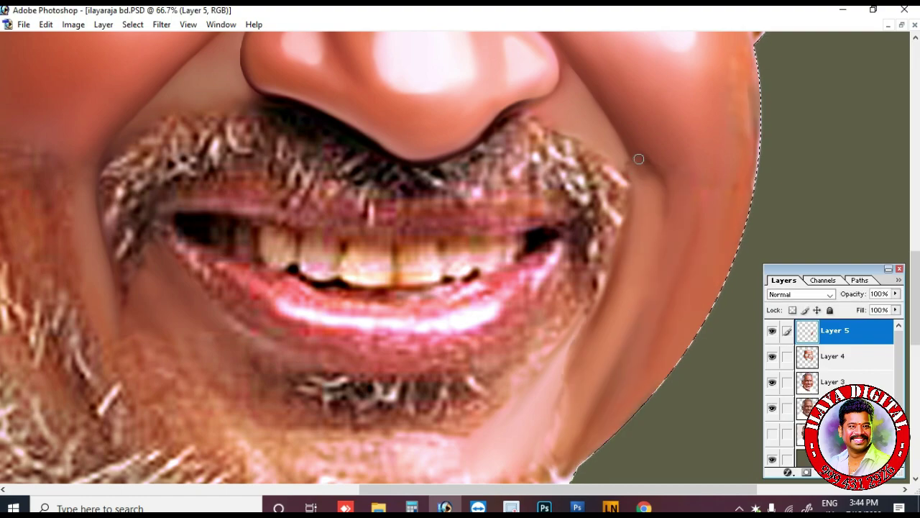
# Try blending the new layer's cheek and jaw strokes into the smile fold, then check the whole lower face.
pyautogui.press(']')
pyautogui.press(']')
pyautogui.scroll(2, 739, 154)
pyautogui.scroll(-2, 722, 210)
pyautogui.press('[')
pyautogui.press('[')
pyautogui.press('[')
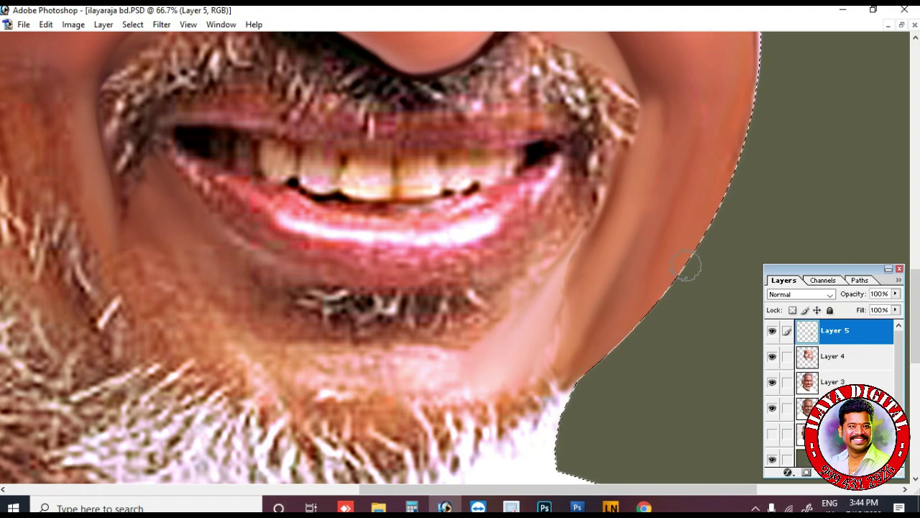
pyautogui.scroll(6, 658, 368)
pyautogui.scroll(3, 658, 368)
pyautogui.scroll(-2, 659, 368)
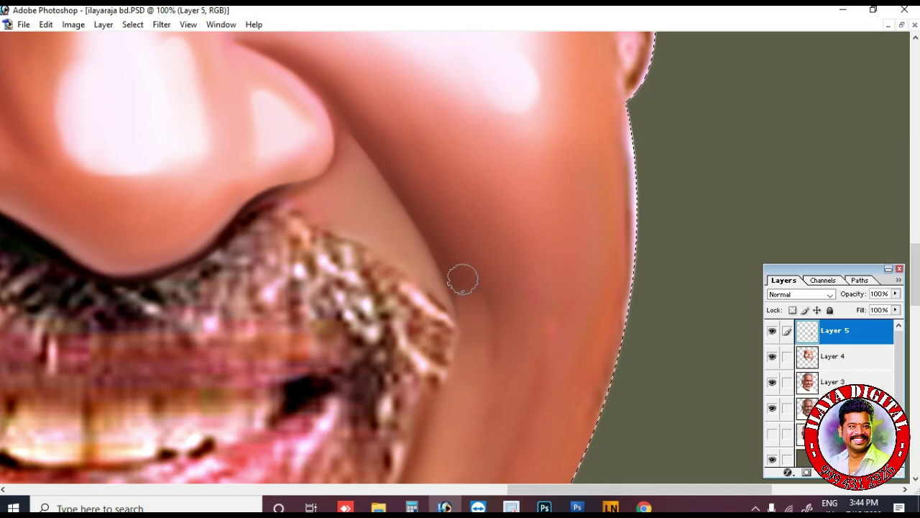
pyautogui.hotkey('ctrl', '-')
pyautogui.hotkey('ctrl', '-')
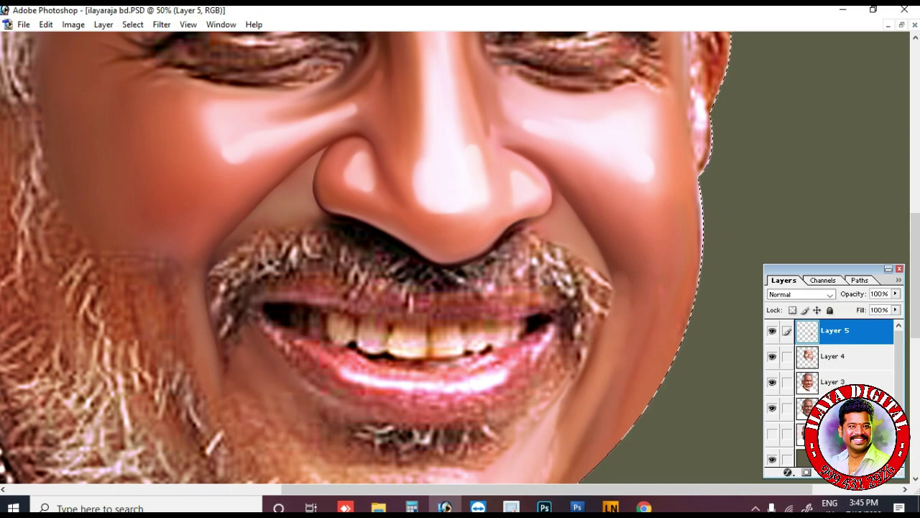
# Hide and delete the extra smudge layer above Layer 4.
pyautogui.click(772, 331)
pyautogui.click(879, 473)
pyautogui.press('Return')
# Smudge the rough skin on the lower right cheek beside the smile fold on Layer 4 with a larger brush.
pyautogui.scroll(-3, 657, 288)
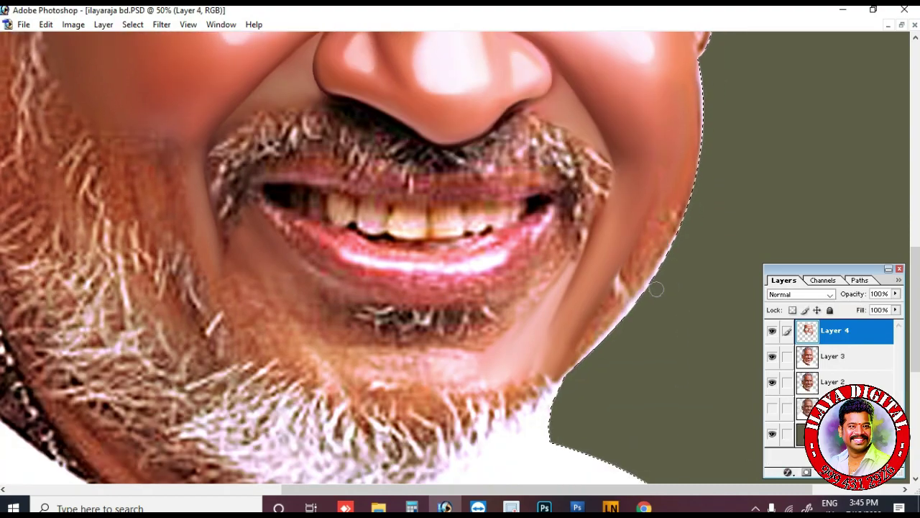
pyautogui.hotkey('ctrl', '+')
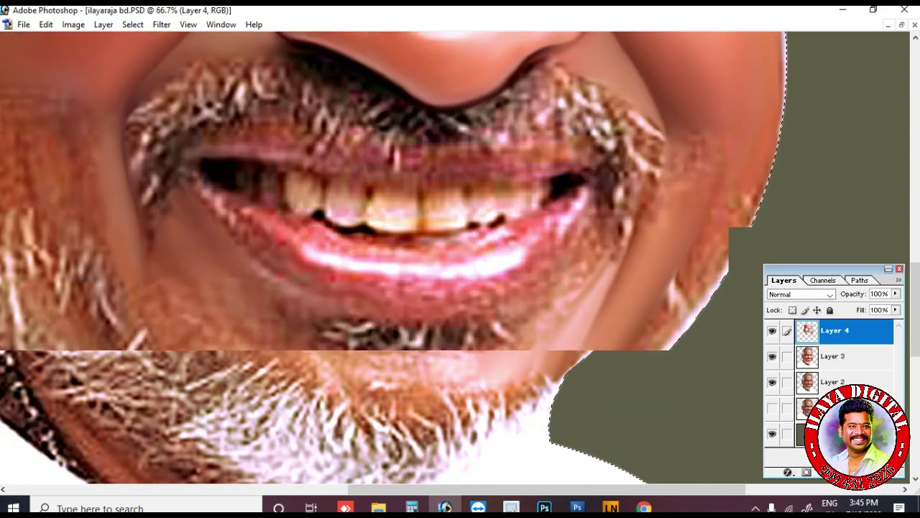
pyautogui.press('Tab')
pyautogui.press('Tab')
pyautogui.press('Tab')
pyautogui.scroll(4, 743, 202)
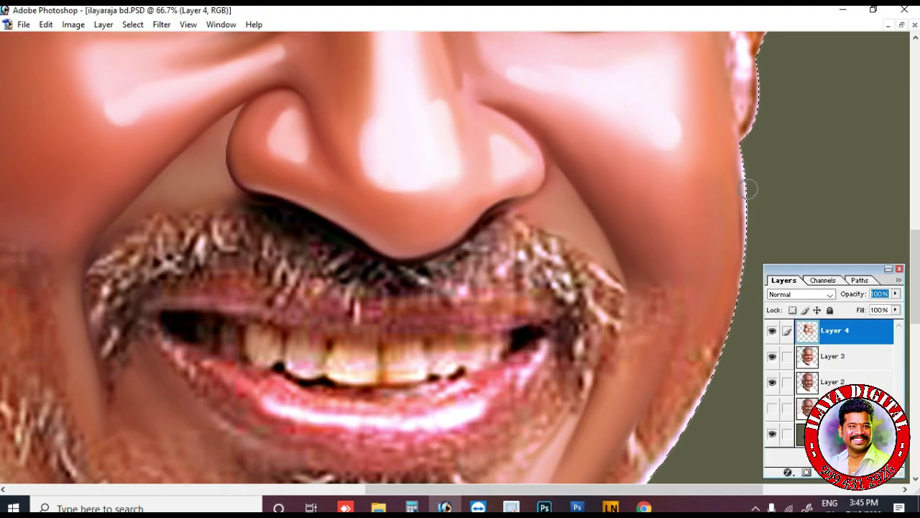
pyautogui.press(']')
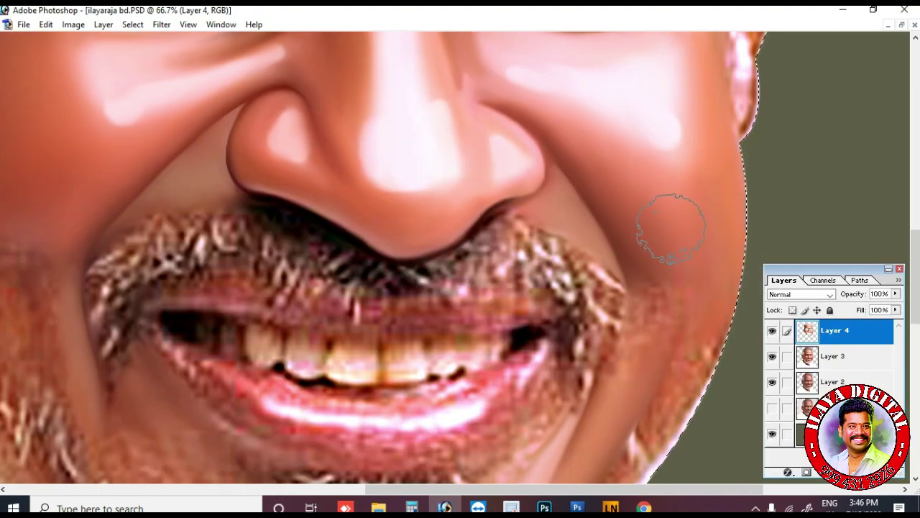
pyautogui.scroll(-2, 690, 246)
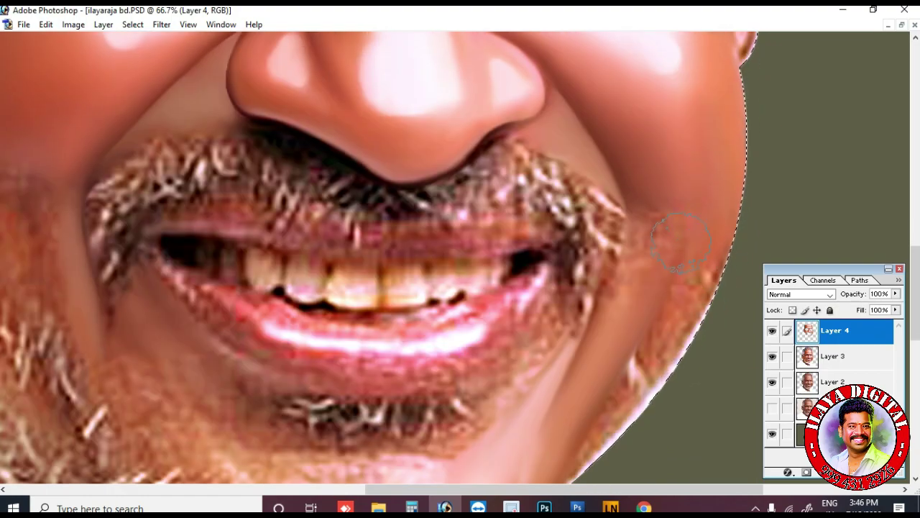
pyautogui.scroll(-2, 690, 216)
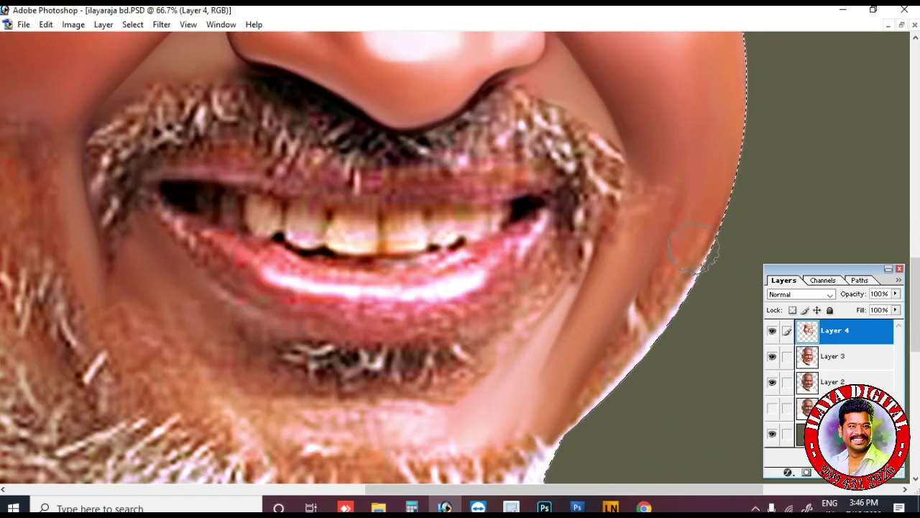
# Smudge away the stray hairs and rough skin along the right jaw edge on Layer 4.
pyautogui.moveTo(725, 213)
pyautogui.mouseDown()
pyautogui.moveTo(687, 309)
pyautogui.moveTo(580, 446)
pyautogui.mouseUp()
pyautogui.moveTo(672, 280)
pyautogui.mouseDown()
pyautogui.moveTo(639, 365)
pyautogui.moveTo(628, 376)
pyautogui.moveTo(626, 363)
pyautogui.moveTo(588, 442)
pyautogui.moveTo(626, 304)
pyautogui.mouseUp()
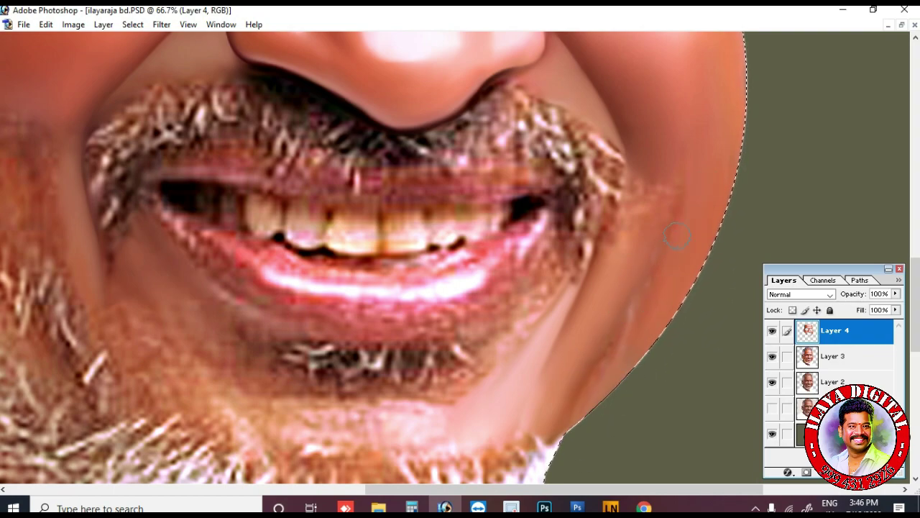
pyautogui.hotkey('ctrl', '0')
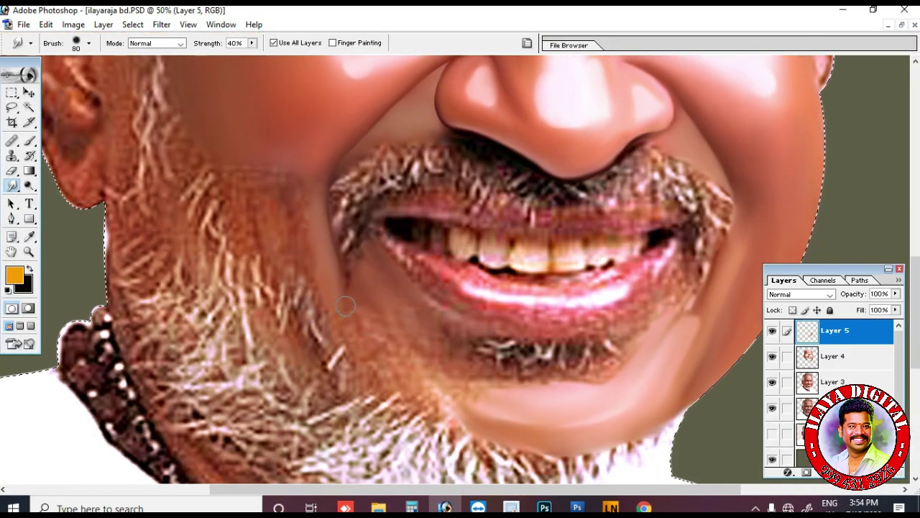
# Smudge the skin from below the left mouth corner across the chin on Layer 5, using a 100 px brush at 40% strength.
pyautogui.press('[')
pyautogui.moveTo(367, 340); pyautogui.dragTo(387, 351)
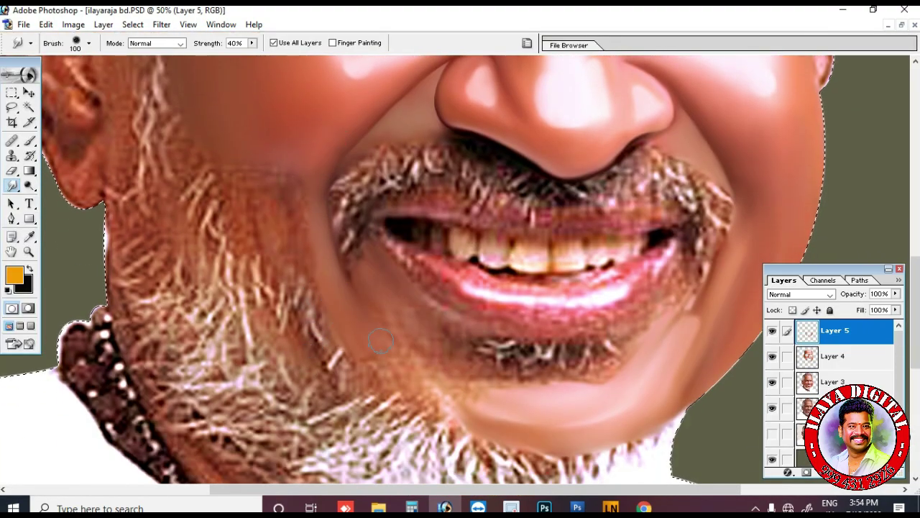
pyautogui.moveTo(415, 389)
pyautogui.mouseDown()
pyautogui.moveTo(455, 413)
pyautogui.moveTo(539, 437)
pyautogui.mouseUp()
pyautogui.moveTo(481, 395); pyautogui.dragTo(407, 351)
pyautogui.press('[')
pyautogui.press('[')
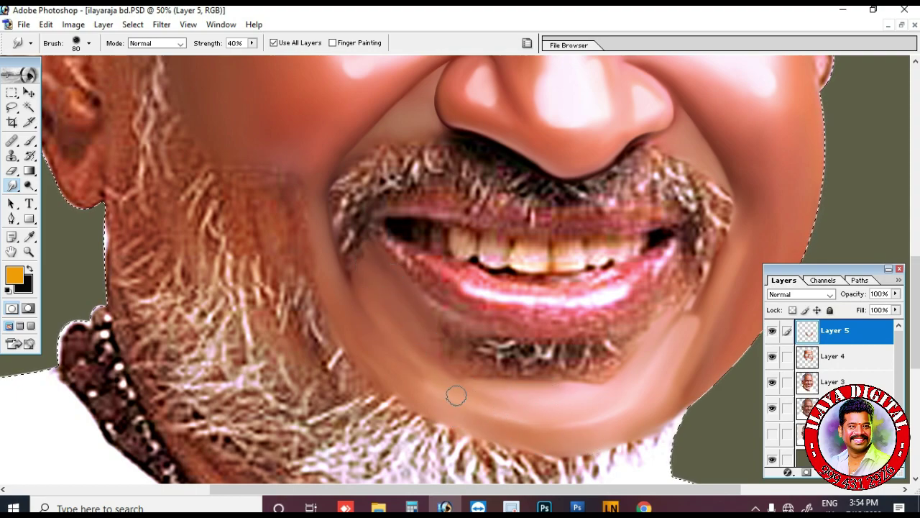
# Blend the skin on the right side of the chin and below the right mouth corner with a 60 px brush.
pyautogui.press('[')
pyautogui.press('[')
pyautogui.press(']')
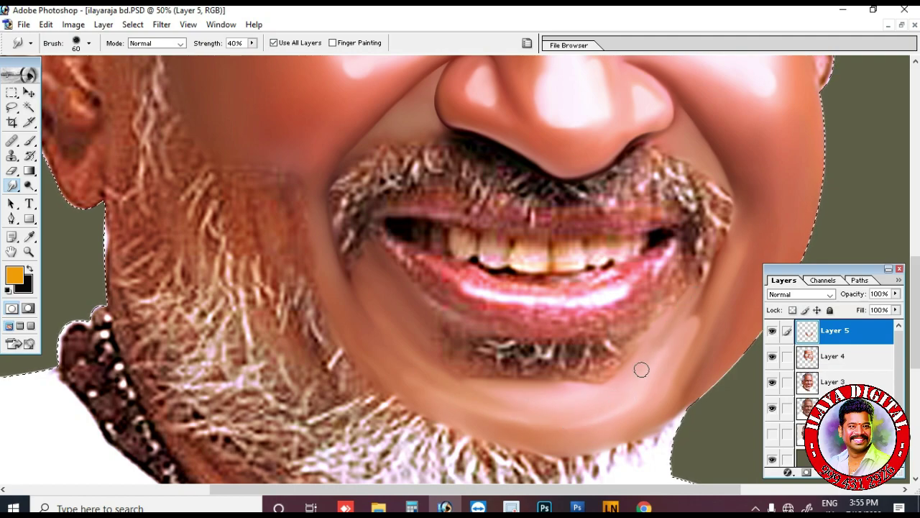
pyautogui.scroll(-1, 427, 348)
pyautogui.press(']')
pyautogui.press(']')
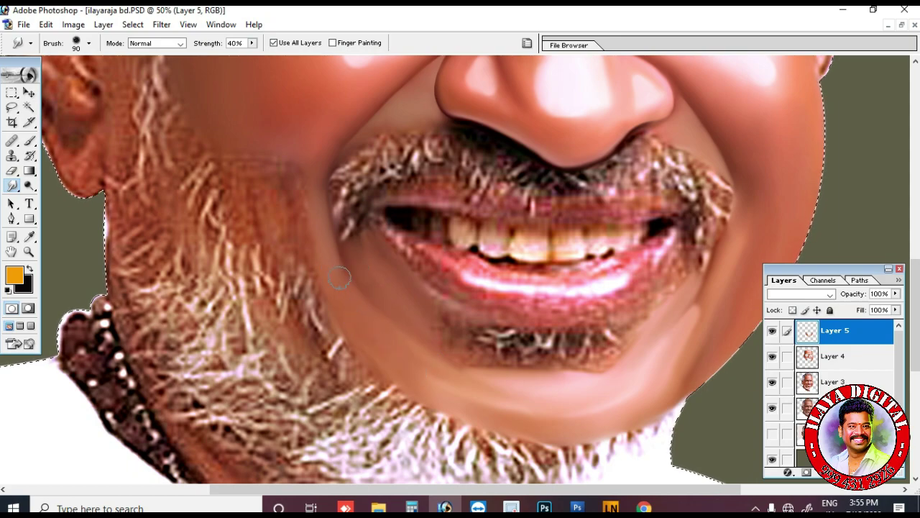
# Smudge the rough patch between the left cheek and the beard smooth with a 125 px brush.
pyautogui.scroll(3, 321, 213)
pyautogui.press('[')
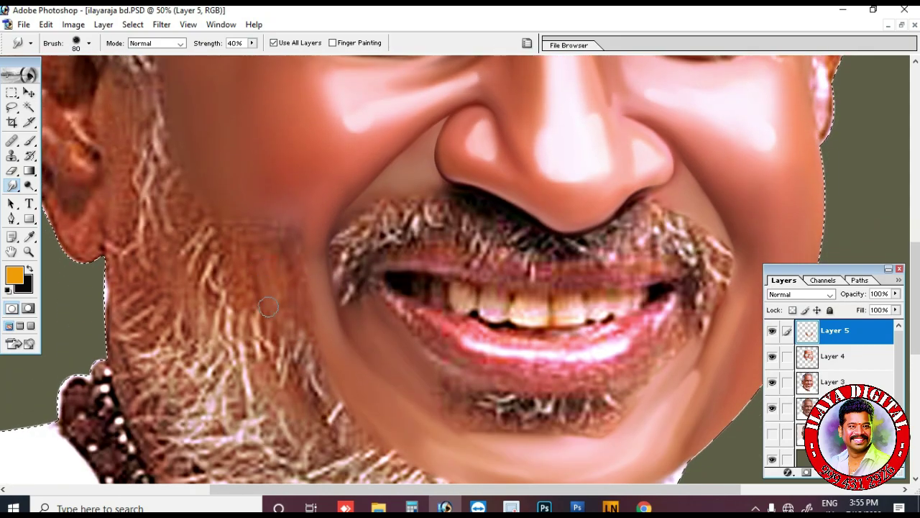
pyautogui.press(']')
pyautogui.press(']')
pyautogui.press(']')
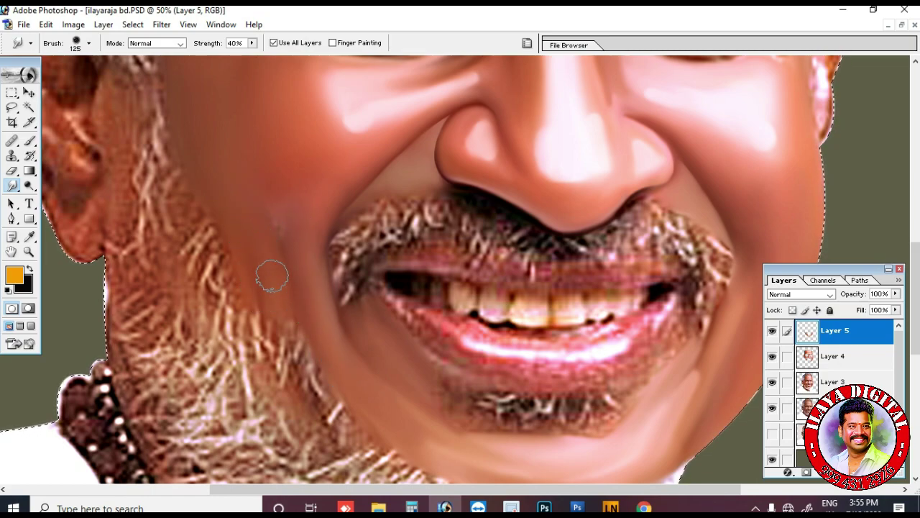
pyautogui.moveTo(274, 195); pyautogui.dragTo(285, 222)
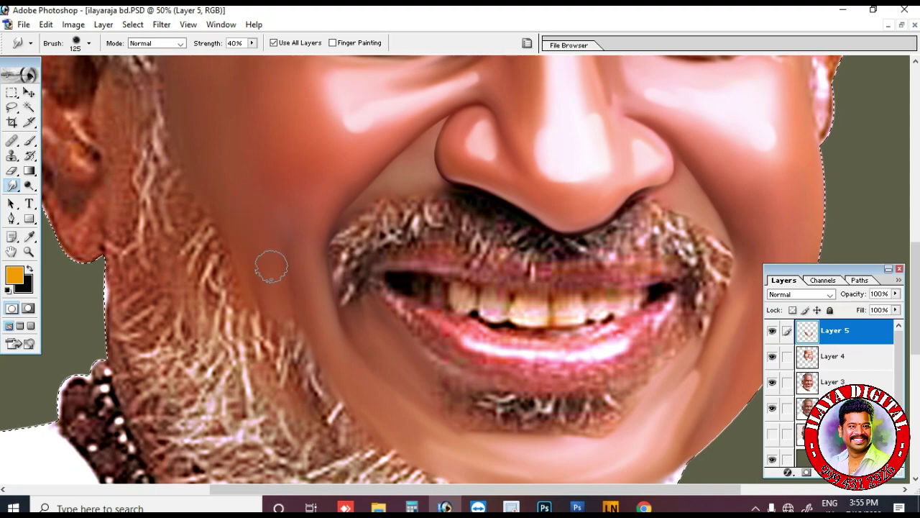
# Blend the lower left cheek into the surrounding skin with a 200 px smudge brush.
pyautogui.scroll(3, 303, 266)
pyautogui.press(']')
pyautogui.press(']')
pyautogui.press(']')
pyautogui.press(']')
pyautogui.press(']')
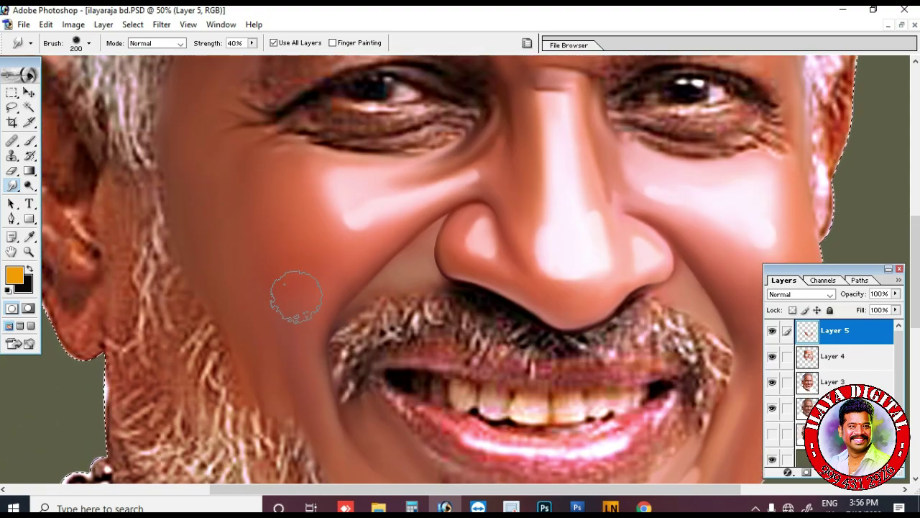
# Smudge the skin at the beard's inner edge and below the left ear with a brush of 80 to 90 px.
pyautogui.scroll(-2, 273, 259)
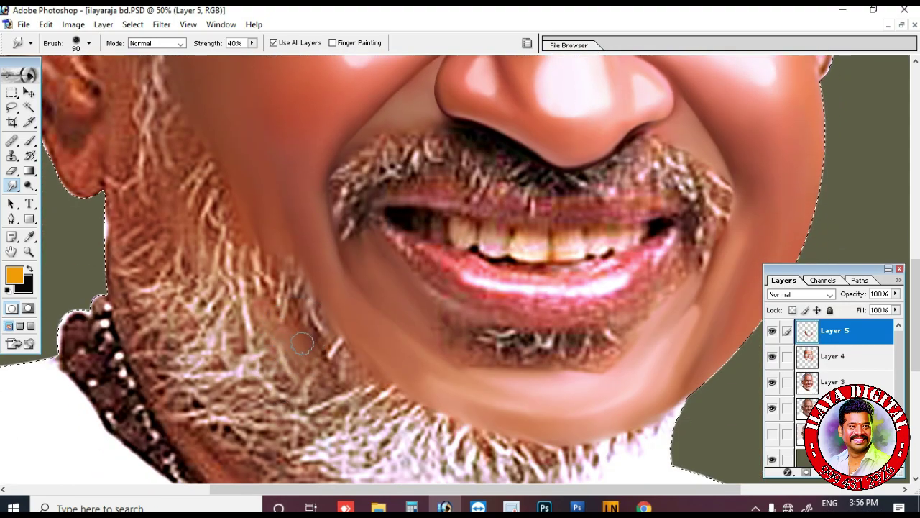
pyautogui.press('[')
pyautogui.press('[')
pyautogui.press('[')
pyautogui.press('[')
pyautogui.press('[')
pyautogui.press('[')
pyautogui.press('[')
pyautogui.press('[')
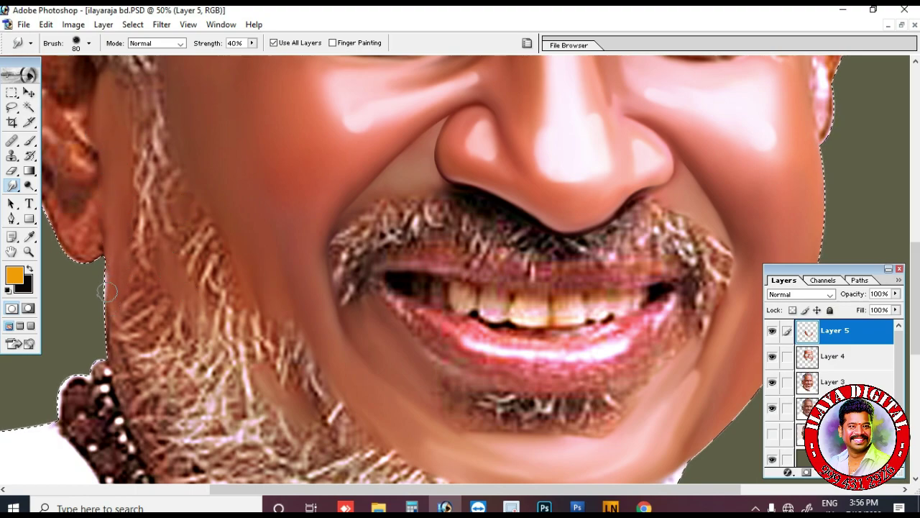
# Smooth the skin between the left sideburn and the beard, using a smudge brush of 80 to 100 px.
pyautogui.scroll(3, 182, 306)
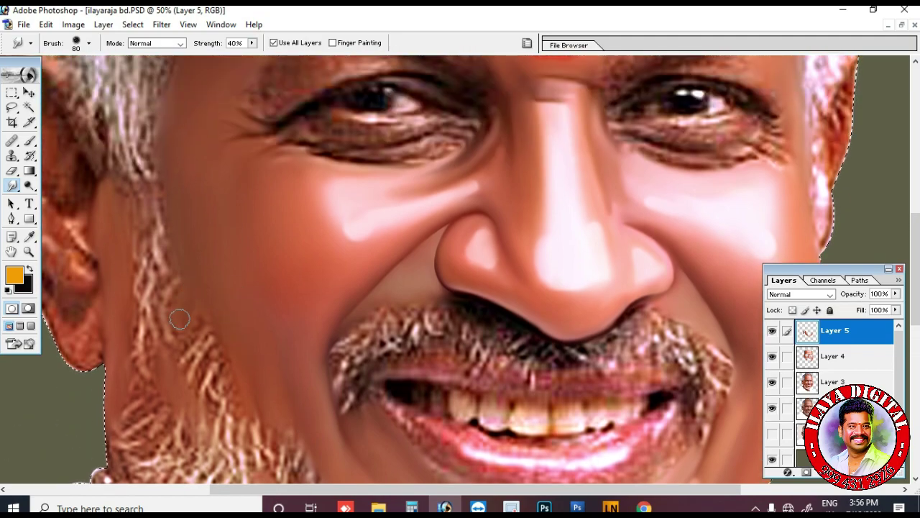
pyautogui.scroll(-3, 201, 294)
pyautogui.press(']')
pyautogui.press(']')
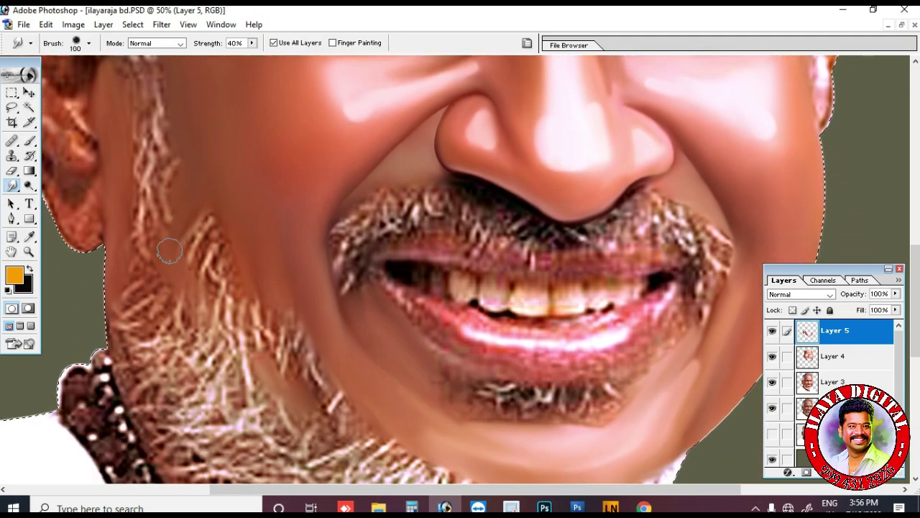
# Refine the chin skin between the lower lip and the beard with a smudge brush of 70 to 80 px.
pyautogui.scroll(-3, 224, 253)
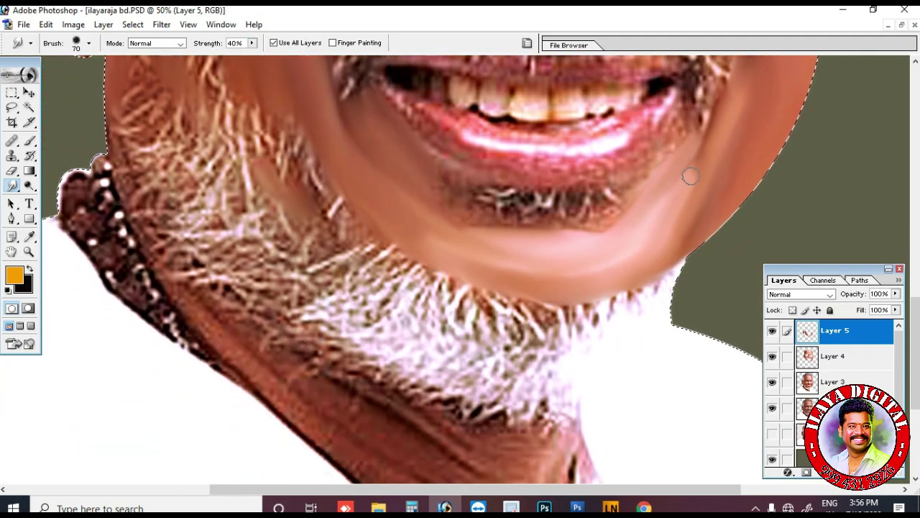
pyautogui.press('[')
pyautogui.press('[')
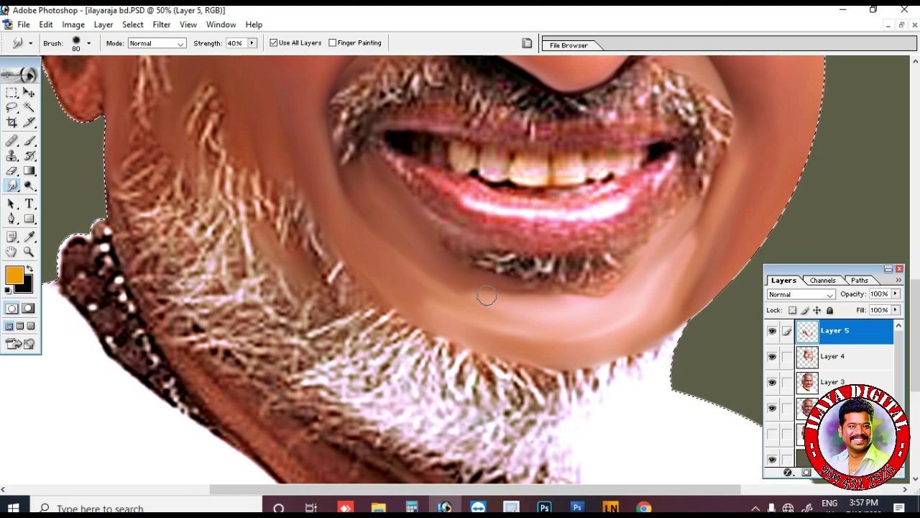
pyautogui.press('[')
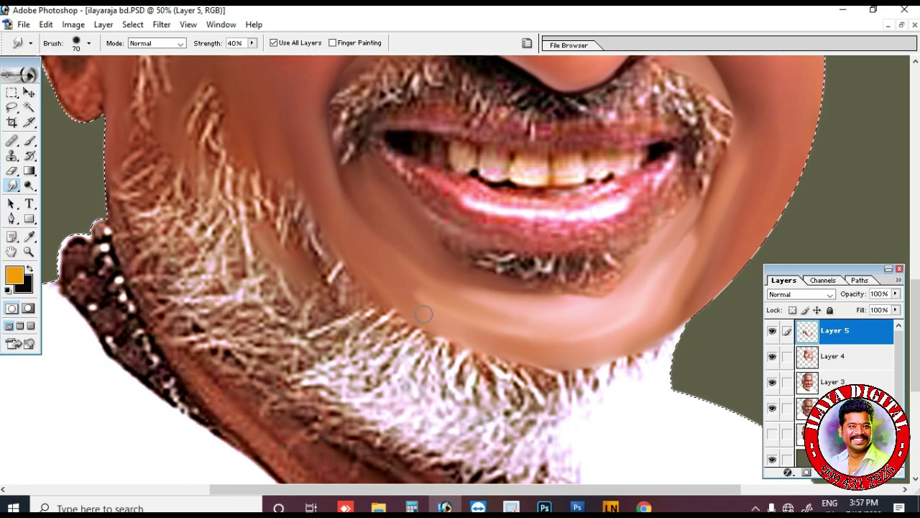
# Enlarge the smudge brush to 200 px and check the blending across the whole face.
pyautogui.hotkey('ctrl', '-')
pyautogui.press(']')
pyautogui.press(']')
pyautogui.press(']')
pyautogui.press(']')
pyautogui.press(']')
pyautogui.press(']')
pyautogui.press(']')
pyautogui.hotkey('ctrl', '-')
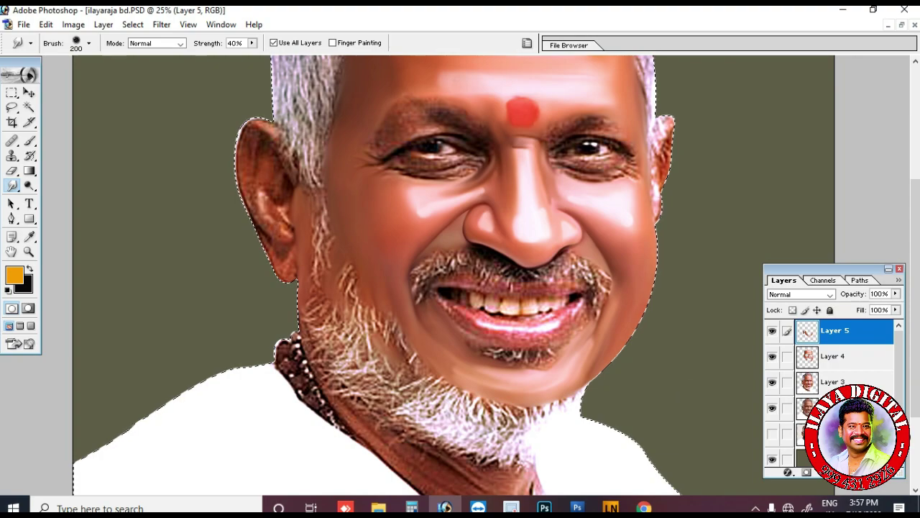
# Blend the left cheek into the smile fold beside the moustache with an 80 px smudge brush.
pyautogui.hotkey('ctrl', '+')
pyautogui.hotkey('ctrl', '+')
pyautogui.hotkey('ctrl', '+')
pyautogui.moveTo(558, 345)
pyautogui.mouseDown()
pyautogui.moveTo(352, 291)
pyautogui.moveTo(354, 346)
pyautogui.mouseUp()
pyautogui.press('[')
pyautogui.press('[')
pyautogui.press('[')
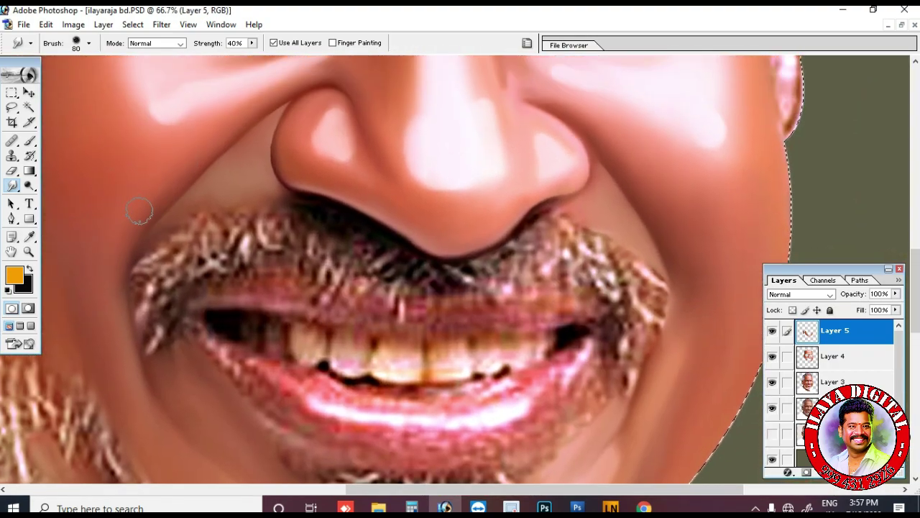
# Smudge the skin under the lower lip from the left mouth corner around to the right with a 50 to 70 px brush.
pyautogui.scroll(-2, 253, 303)
pyautogui.press('[')
pyautogui.press('[')
pyautogui.press('[')
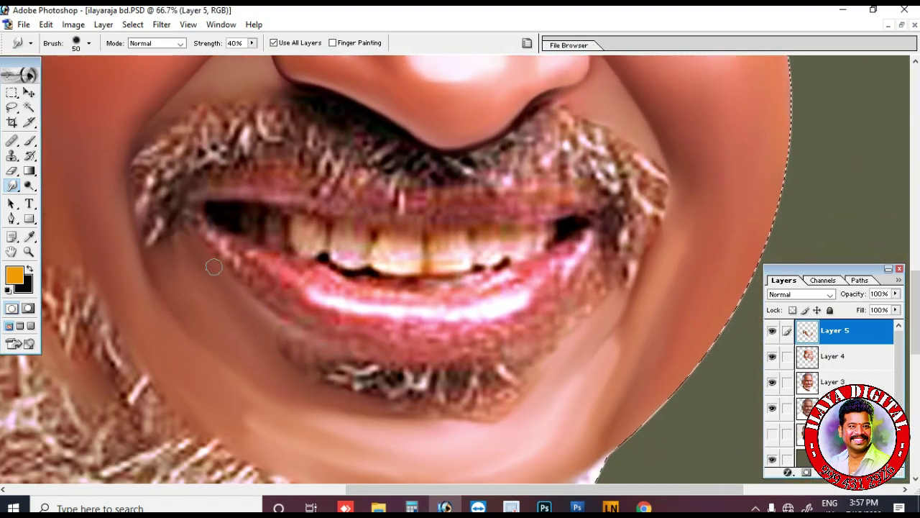
pyautogui.press('[')
pyautogui.press('[')
pyautogui.press(']')
pyautogui.press(']')
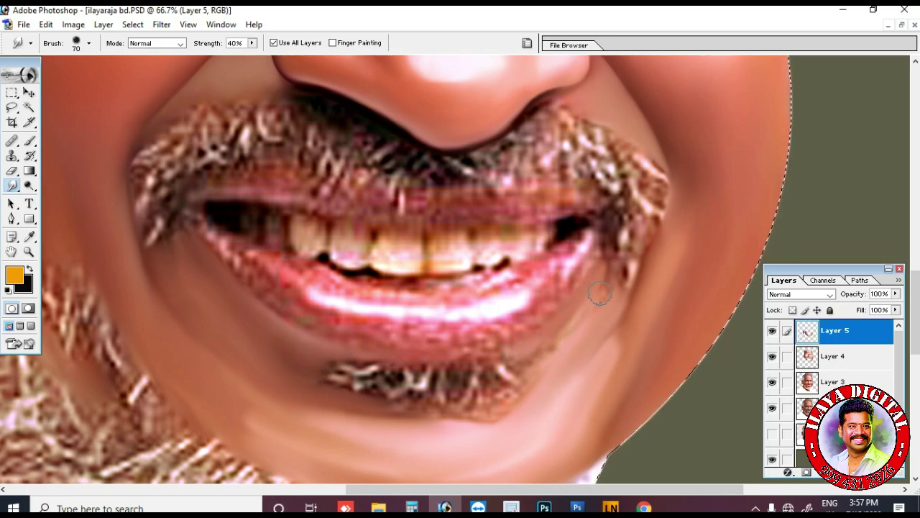
# Smudge the skin around the chin hair tuft with an 80 px brush, blending away its outer and lower hairs.
pyautogui.press(']')
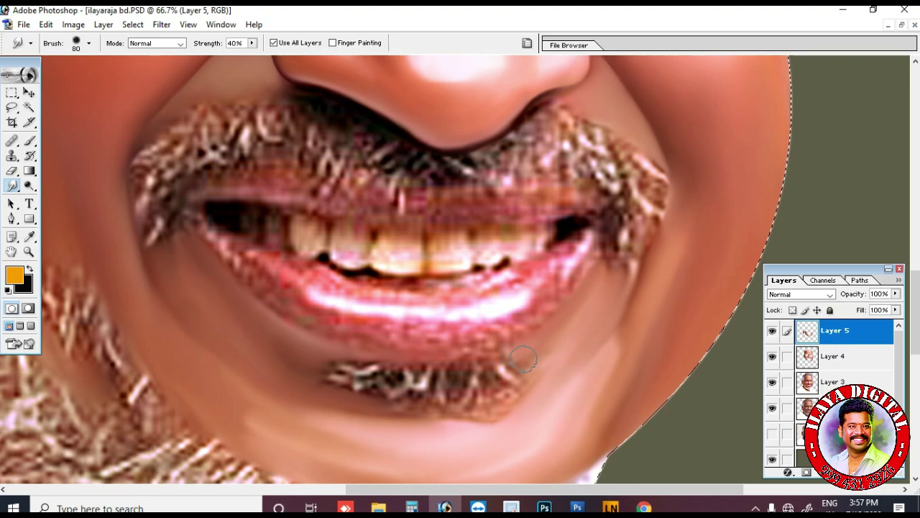
pyautogui.scroll(-1, 534, 374)
pyautogui.moveTo(386, 395)
pyautogui.mouseDown()
pyautogui.moveTo(479, 406)
pyautogui.moveTo(549, 356)
pyautogui.moveTo(457, 395)
pyautogui.moveTo(492, 395)
pyautogui.moveTo(439, 400)
pyautogui.mouseUp()
pyautogui.press('[')
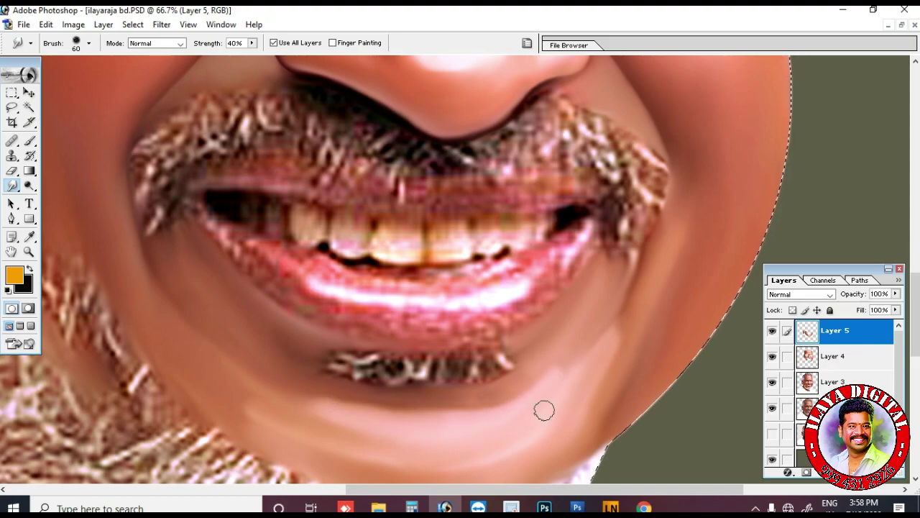
# Refine the chin highlight and the skin between the lower lip and hair tuft with a 50 to 60 px brush.
pyautogui.scroll(-2, 544, 431)
pyautogui.press(']')
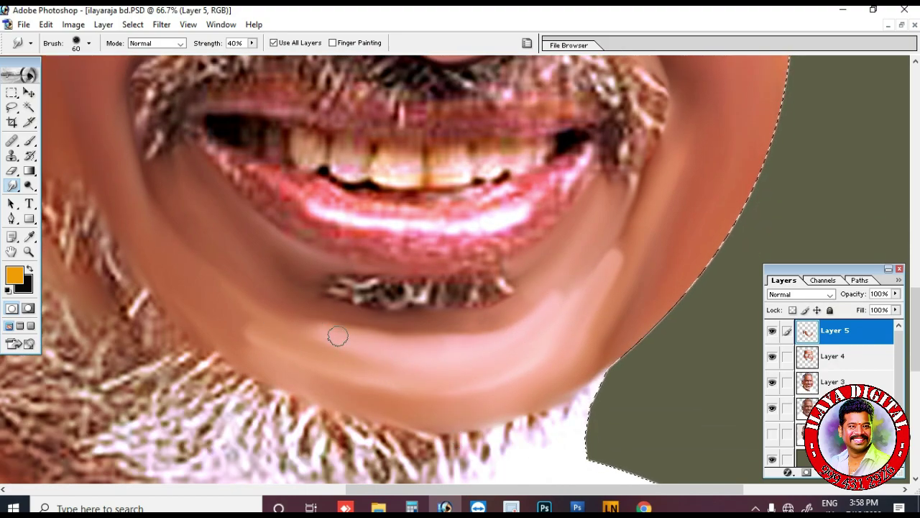
pyautogui.press('[')
pyautogui.press('[')
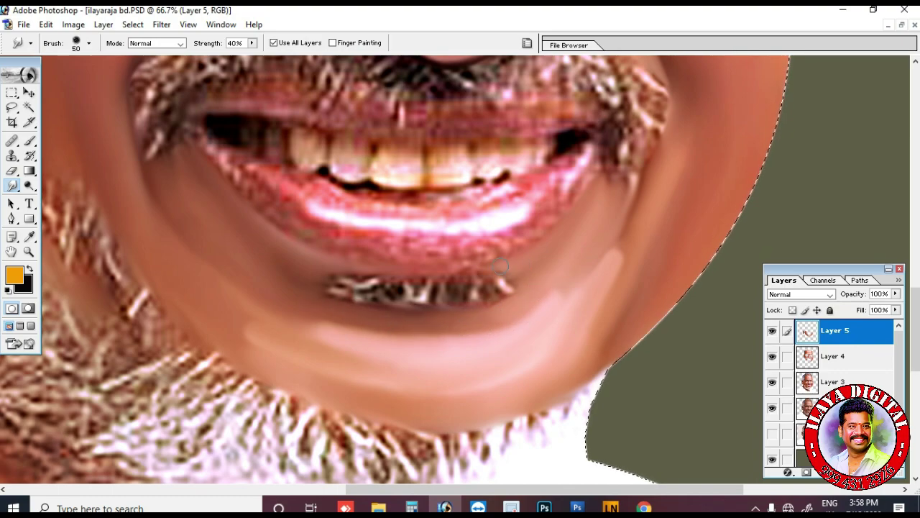
# Smudge the skin around the right mouth corner and along the moustache's right edge with a small brush.
pyautogui.scroll(4, 612, 241)
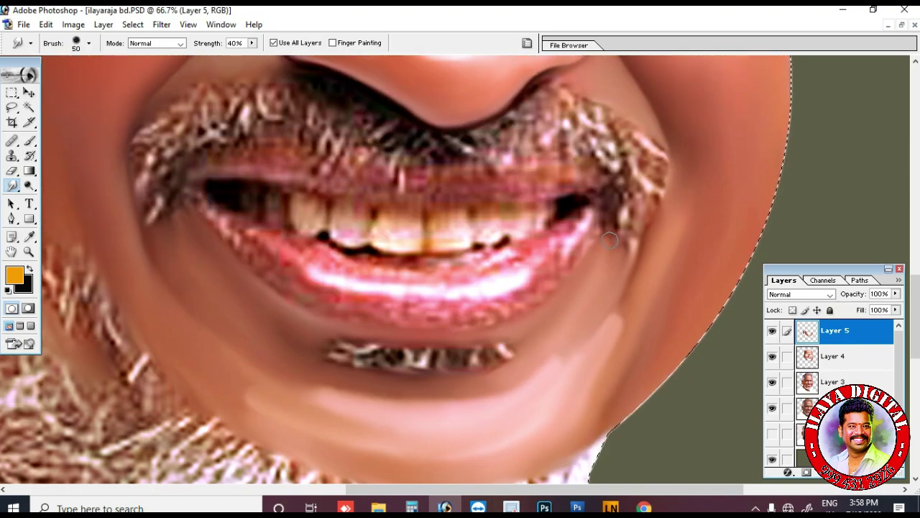
pyautogui.press('[')
pyautogui.moveTo(662, 208); pyautogui.dragTo(667, 273)
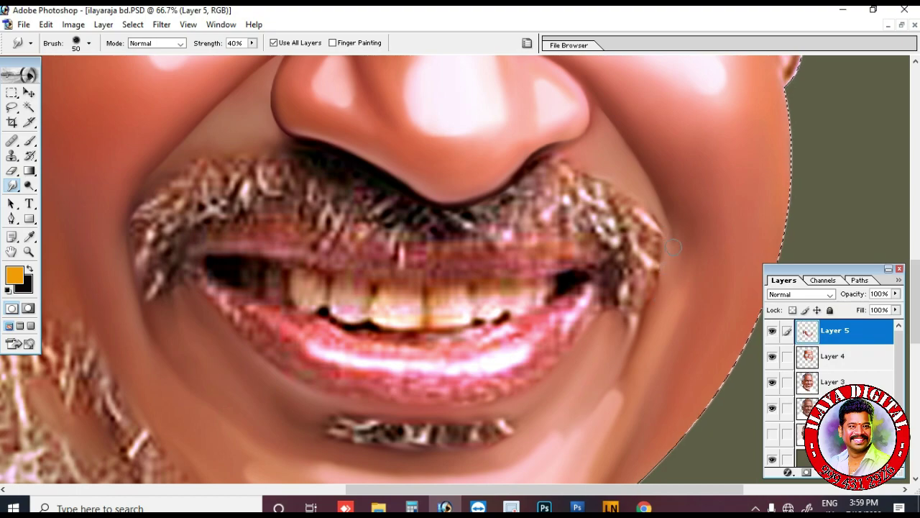
# Smudge the skin to the right of the mouth and down the jaw edge with an 80 to 90 px brush.
pyautogui.press(']')
pyautogui.hotkey('ctrl', '0')
pyautogui.hotkey('ctrl', '+')
pyautogui.hotkey('ctrl', '+')
pyautogui.hotkey('ctrl', '+')
pyautogui.hotkey('ctrl', '+')
pyautogui.moveTo(676, 377); pyautogui.dragTo(582, 260)
pyautogui.hotkey('ctrl', '+')
pyautogui.press(']')
pyautogui.press(']')
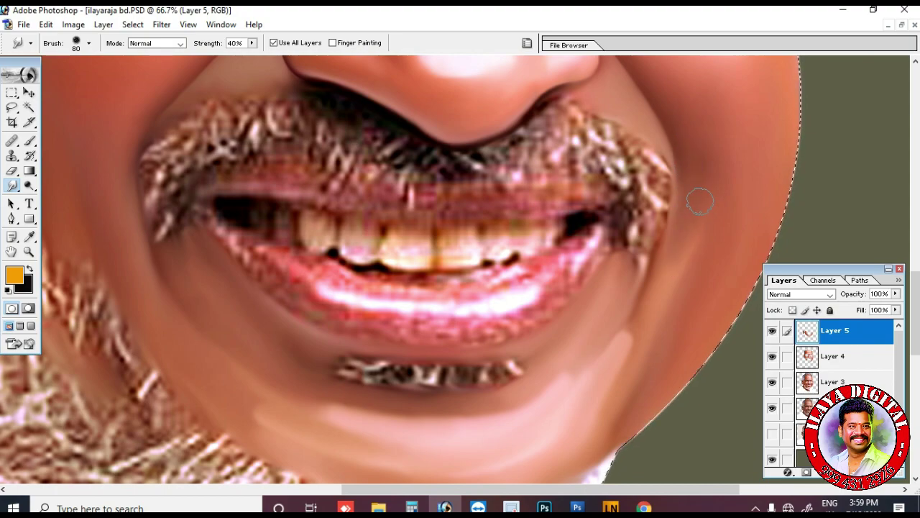
pyautogui.press(']')
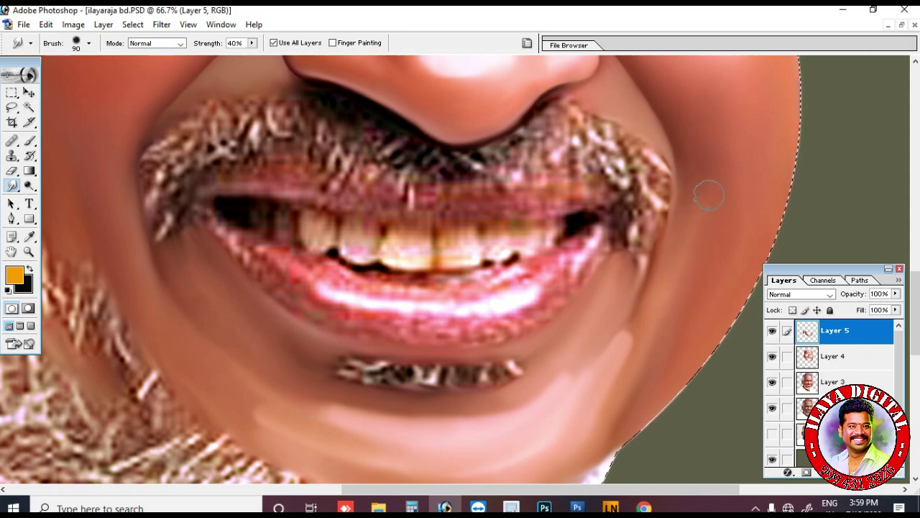
# Smudge the lines of the neck skin below the beard with a 90 to 125 px brush.
pyautogui.hotkey('ctrl', '-')
pyautogui.hotkey('ctrl', '-')
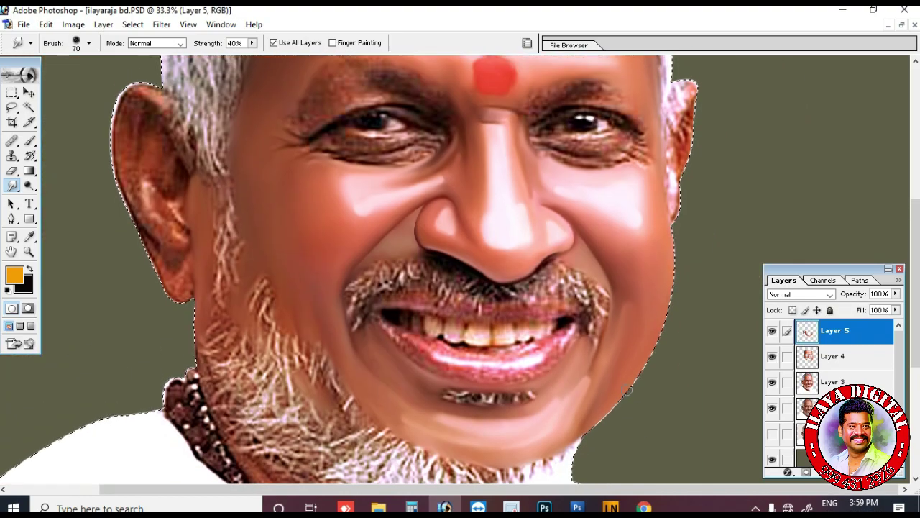
pyautogui.scroll(-4, 211, 252)
pyautogui.press(']')
pyautogui.press(']')
pyautogui.press(']')
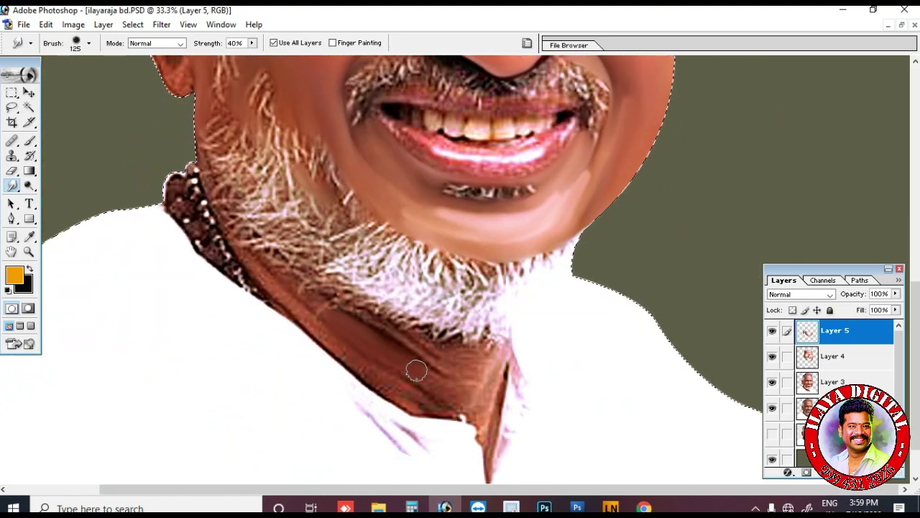
pyautogui.scroll(-2, 483, 397)
pyautogui.press('[')
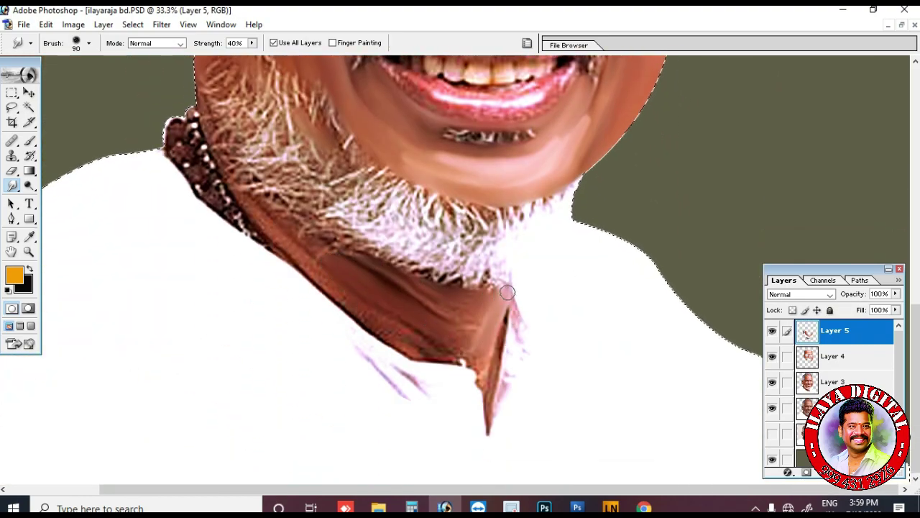
# Smooth the lower neck and its edge along the white collar with strokes of a 100 px smudge brush.
pyautogui.press(']')
pyautogui.press(']')
pyautogui.press(']')
pyautogui.moveTo(302, 272); pyautogui.dragTo(443, 356)
pyautogui.moveTo(417, 302)
pyautogui.mouseDown()
pyautogui.moveTo(469, 317)
pyautogui.moveTo(460, 356)
pyautogui.moveTo(486, 331)
pyautogui.mouseUp()
pyautogui.press('[')
pyautogui.press('[')
pyautogui.moveTo(429, 358); pyautogui.dragTo(453, 356)
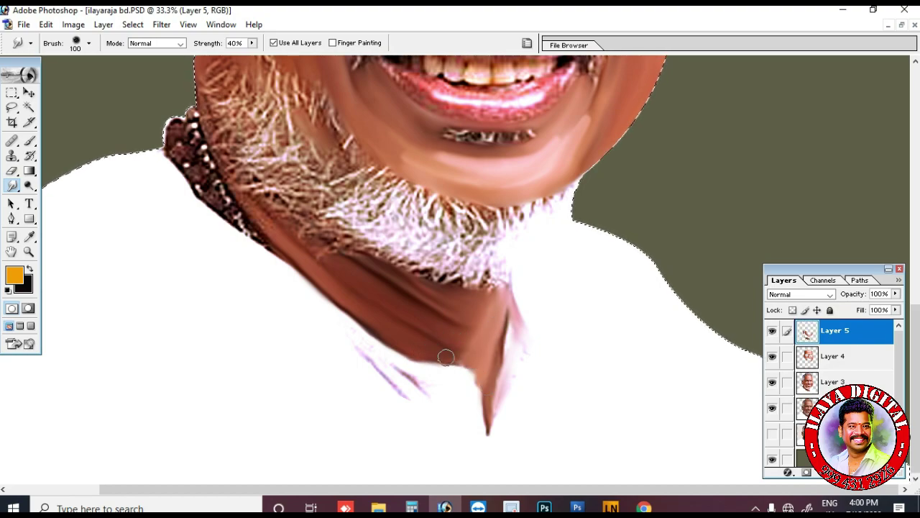
# Smudge the neck strip beside the bead necklace and the skin of the left ear with an 80 to 90 px brush.
pyautogui.moveTo(323, 252); pyautogui.dragTo(424, 337)
pyautogui.press('[')
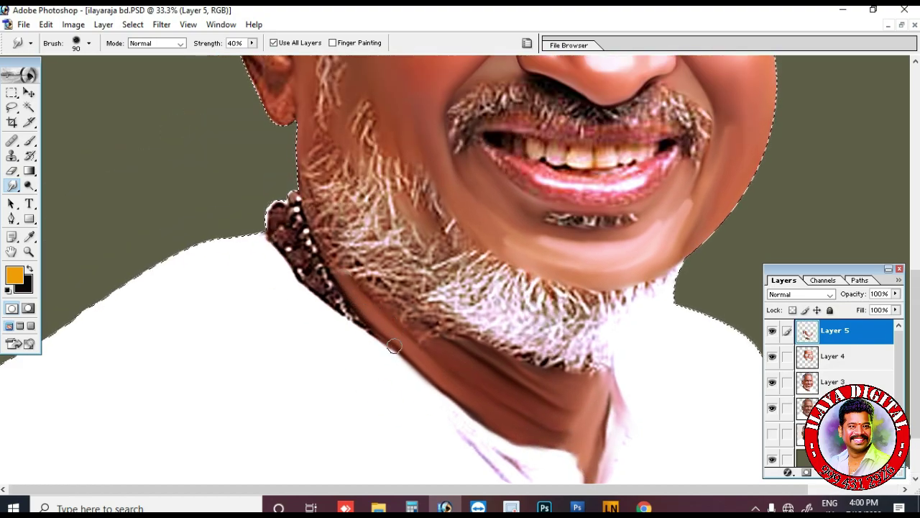
pyautogui.scroll(2, 390, 308)
pyautogui.press('[')
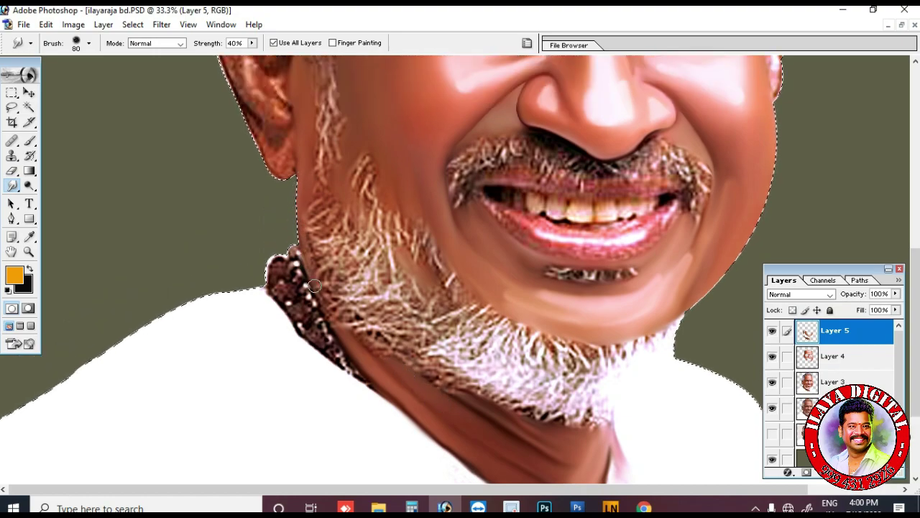
pyautogui.scroll(5, 361, 349)
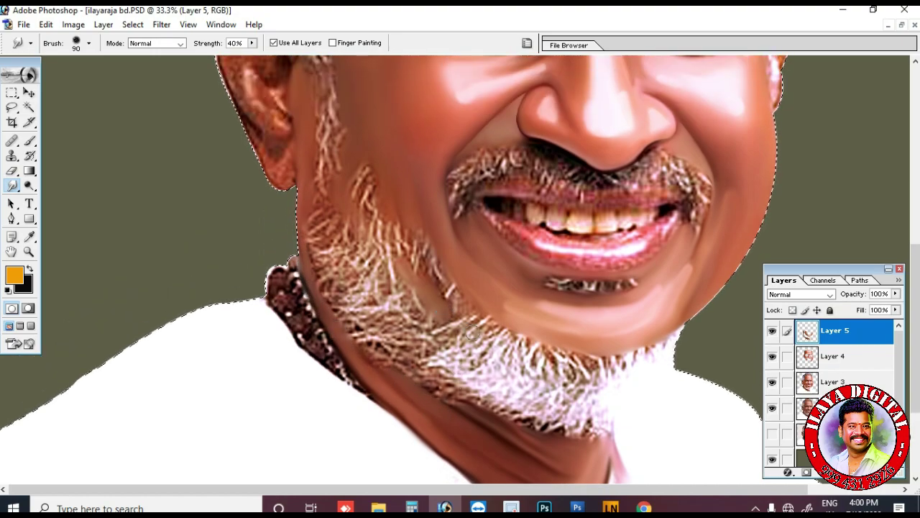
pyautogui.press(']')
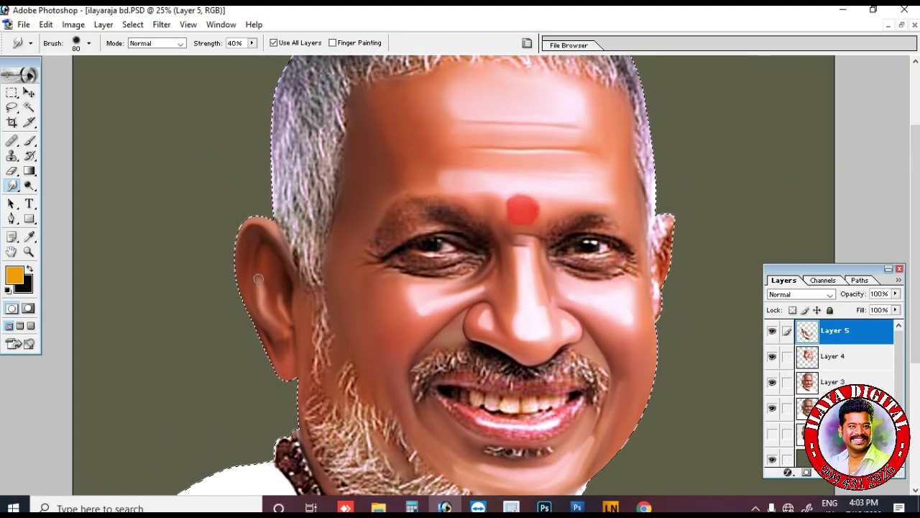
# Smudge the right ear from its upper rim down to the lobe with a 60 to 70 px brush.
pyautogui.hotkey('ctrl', '+')
pyautogui.moveTo(693, 341)
pyautogui.mouseDown()
pyautogui.moveTo(642, 329)
pyautogui.moveTo(414, 345)
pyautogui.mouseUp()
pyautogui.hotkey('ctrl', '+')
pyautogui.press('[')
pyautogui.press('[')
pyautogui.press(']')
pyautogui.scroll(-2, 567, 112)
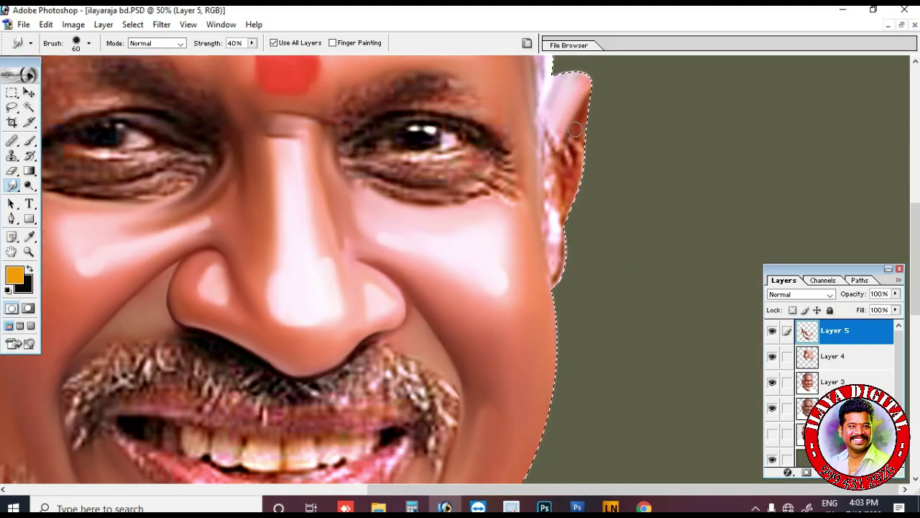
pyautogui.scroll(-1, 548, 151)
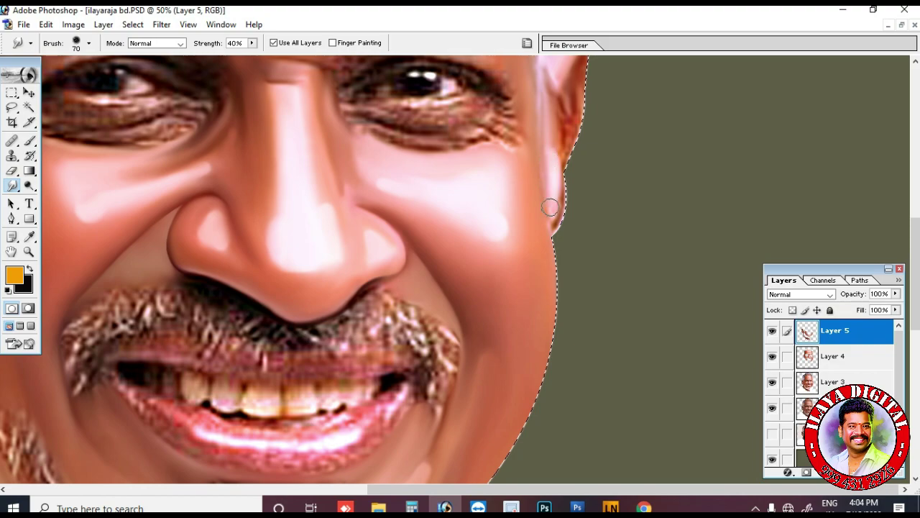
pyautogui.scroll(2, 531, 124)
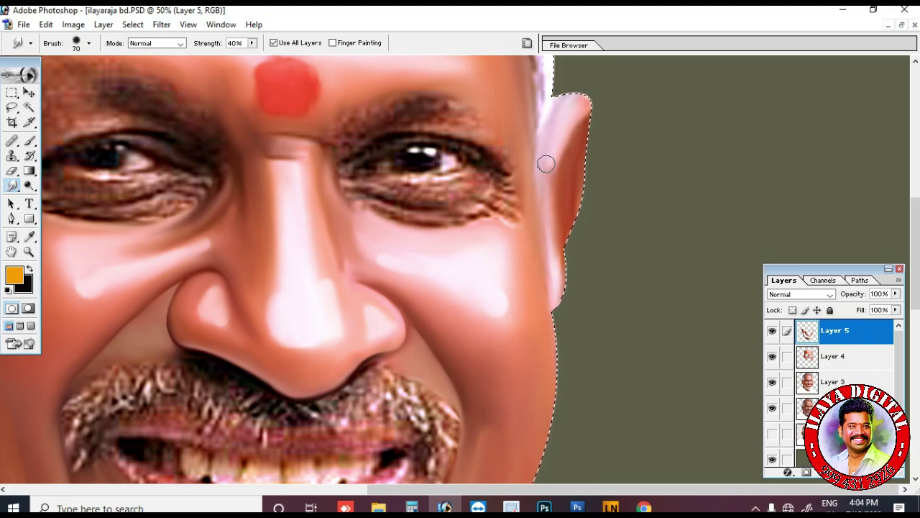
# Smudge the right temple between the eye and the ear with a 100 px brush.
pyautogui.scroll(2, 525, 162)
pyautogui.press('[')
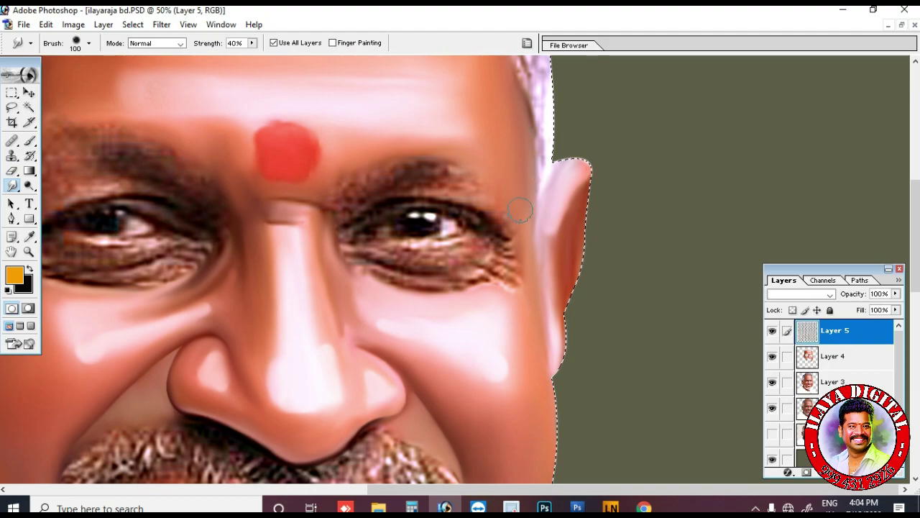
pyautogui.scroll(5, 517, 259)
pyautogui.press(']')
pyautogui.press(']')
pyautogui.hotkey('ctrl', '-')
pyautogui.hotkey('ctrl', '-')
pyautogui.hotkey('ctrl', '+')
pyautogui.hotkey('ctrl', '-')
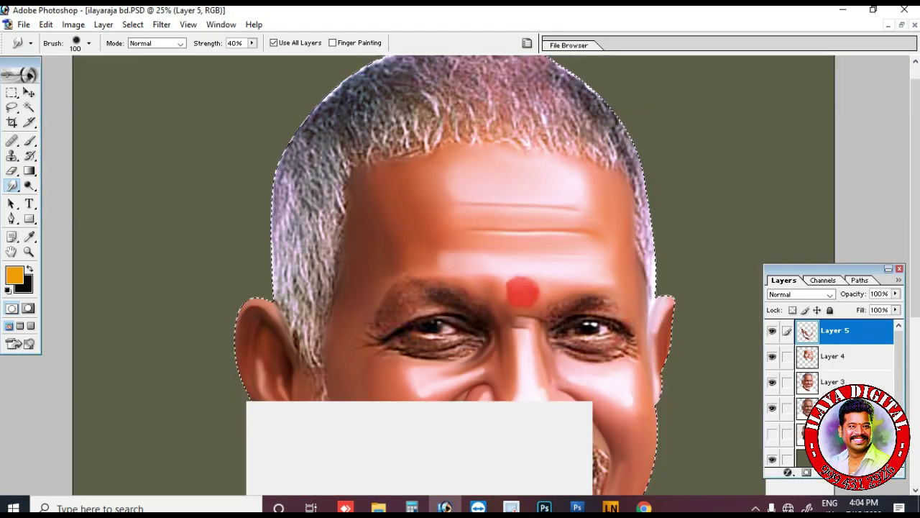
# Link Layer 4 to Layer 5 and merge the two smudge layers.
pyautogui.scroll(-5, 499, 230)
pyautogui.click(787, 357)
pyautogui.hotkey('ctrl', 'e')
# Compare the painted face with the original photo by hiding and showing Layer 3 and Layer 5.
pyautogui.click(772, 357)
pyautogui.hotkey('ctrl', '-')
pyautogui.click(772, 332)
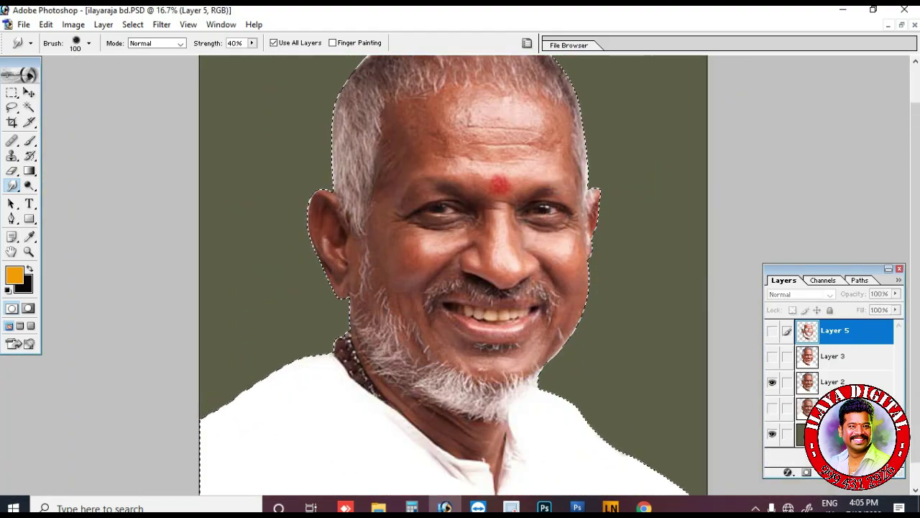
pyautogui.click(773, 331)
pyautogui.click(772, 331)
pyautogui.click(772, 331)
# Smudge the wrinkles and skin at the outer corner of the left eye with a 40 to 60 px brush.
pyautogui.press('z')
pyautogui.click(496, 259)
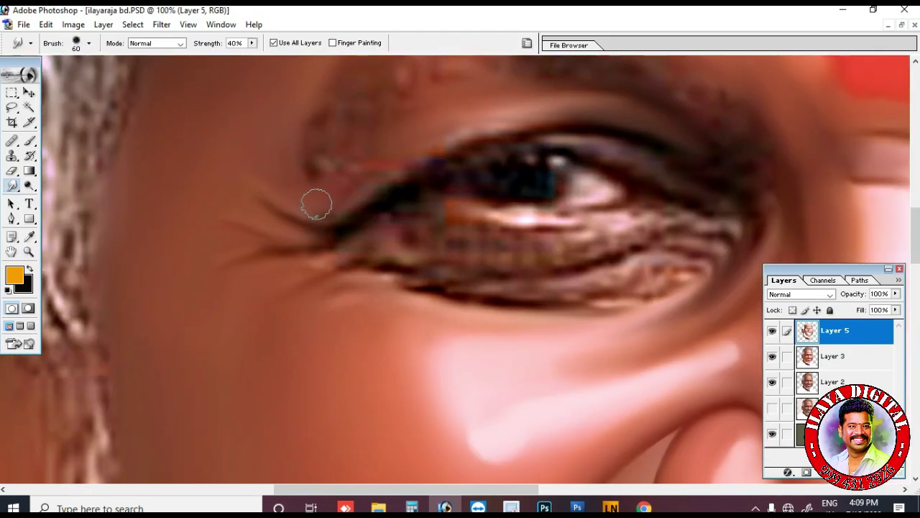
pyautogui.press('[')
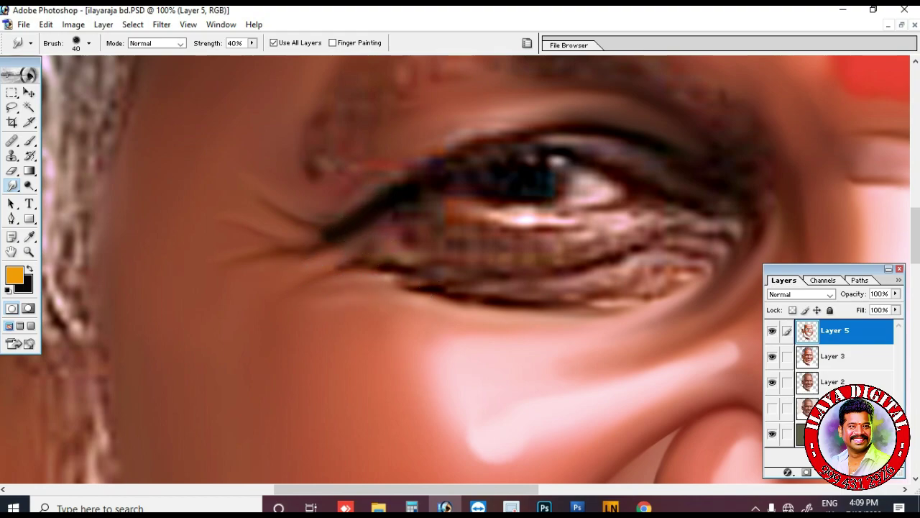
# Smudge the skin between the left eye and the outer end of its eyebrow with a 70 to 80 px brush.
pyautogui.scroll(2, 341, 232)
pyautogui.press(']')
pyautogui.press(']')
pyautogui.press(']')
pyautogui.press(']')
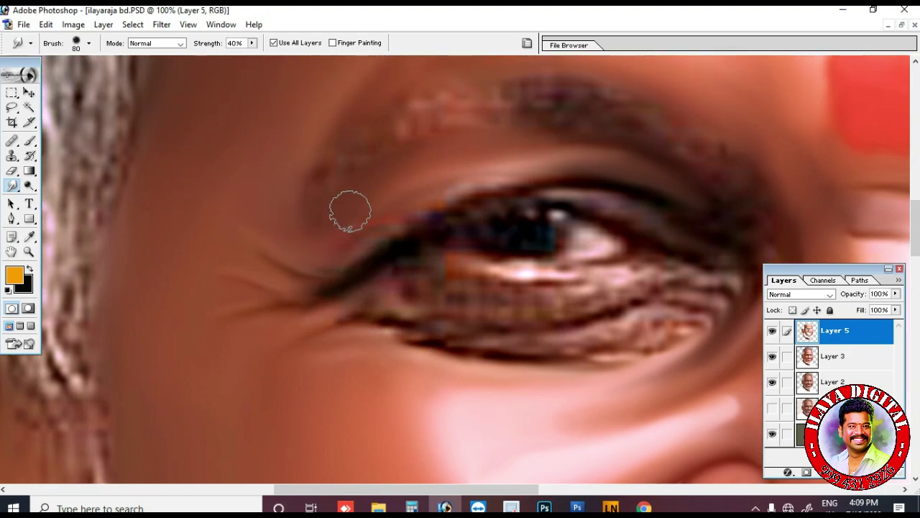
pyautogui.press('[')
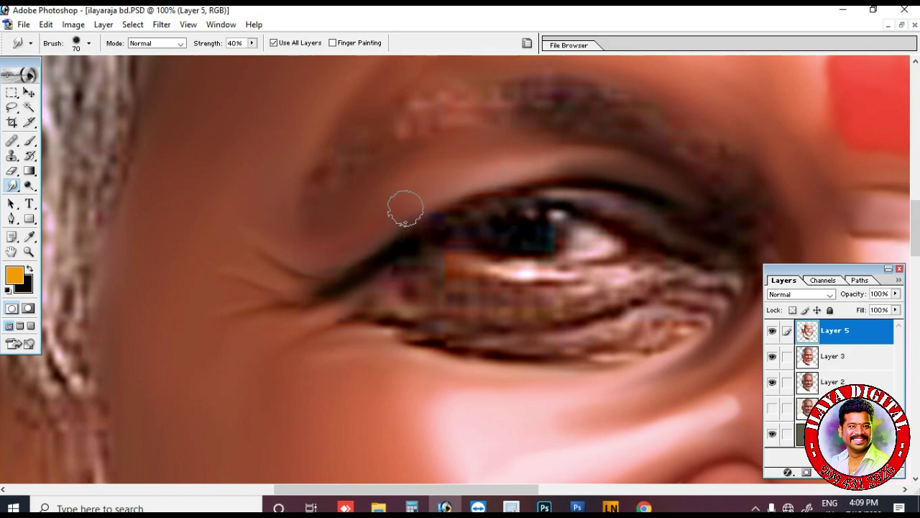
pyautogui.press(']')
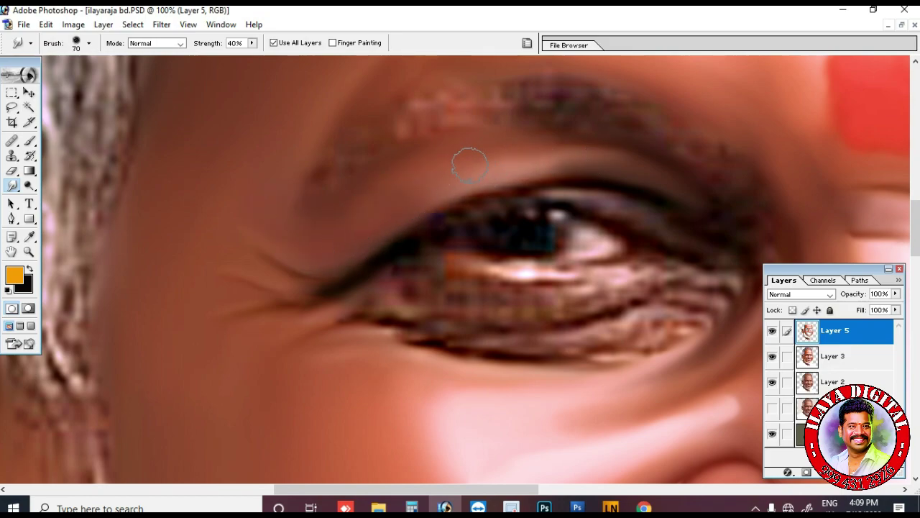
# Smudge the skin just above the left eye's upper lid line with a 50 px brush.
pyautogui.scroll(-1, 569, 179)
pyautogui.press('[')
pyautogui.scroll(-1, 640, 191)
pyautogui.press('[')
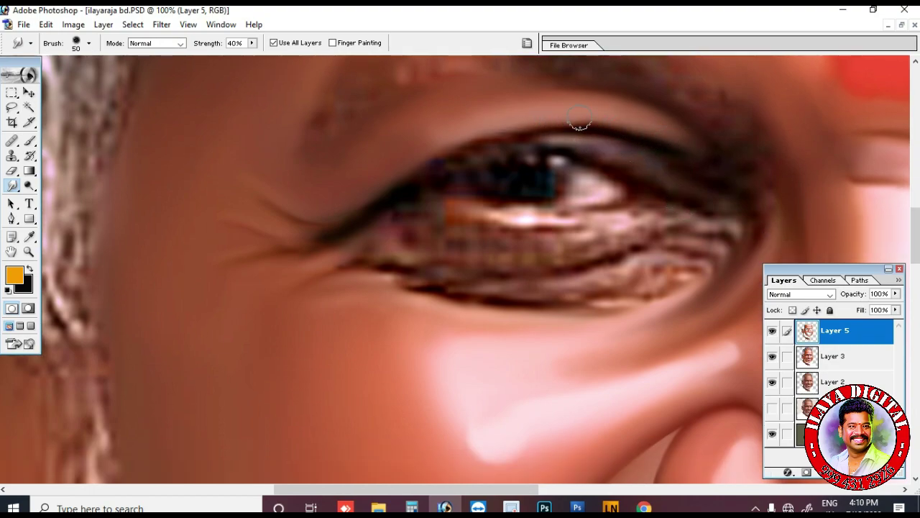
# Smudge the folds around the inner corner of the left eye with a 40 px brush.
pyautogui.scroll(-2, 719, 156)
pyautogui.press('[')
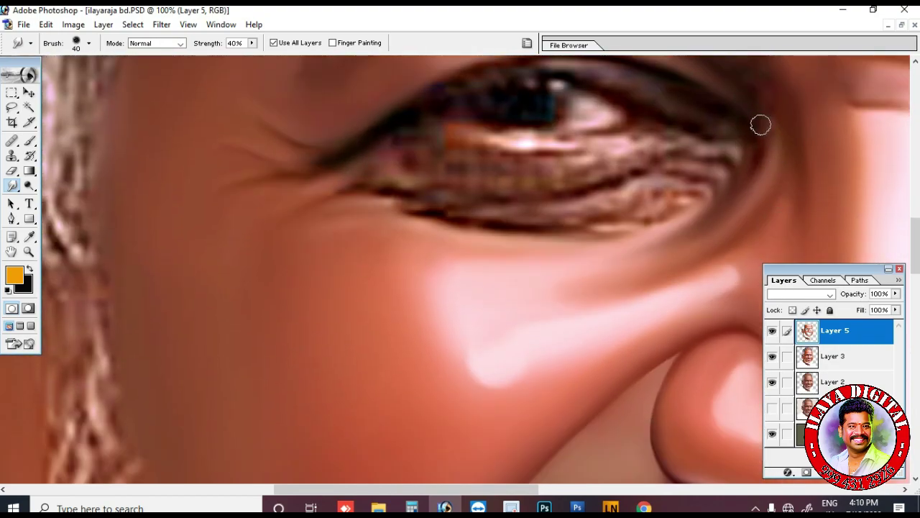
pyautogui.moveTo(742, 177)
pyautogui.mouseDown()
pyautogui.moveTo(700, 229)
pyautogui.moveTo(675, 237)
pyautogui.mouseUp()
pyautogui.hscroll(3, 640, 238)
pyautogui.scroll(4, 665, 209)
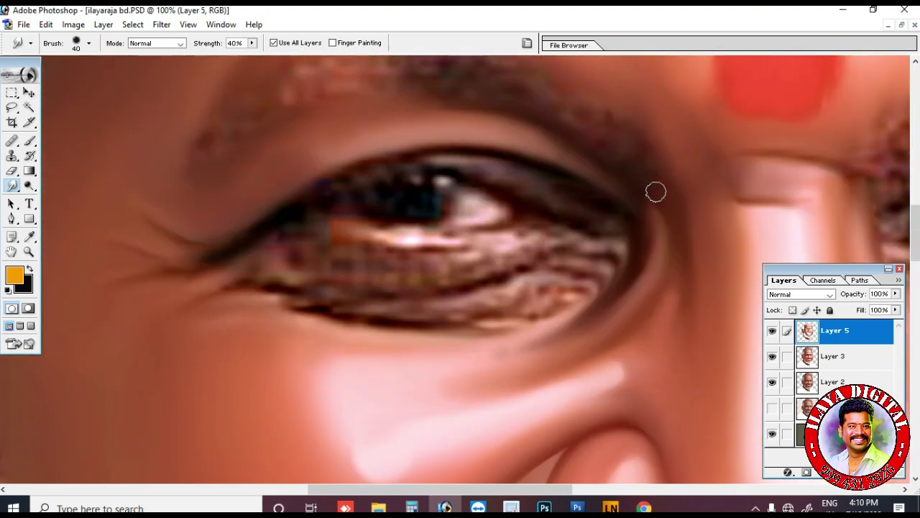
pyautogui.press(']')
pyautogui.press(']')
# Smudge the left eye's lower lid rim and the fold beneath it with a 30 px brush at 50% strength.
pyautogui.scroll(-5, 554, 238)
pyautogui.hscroll(-2, 553, 237)
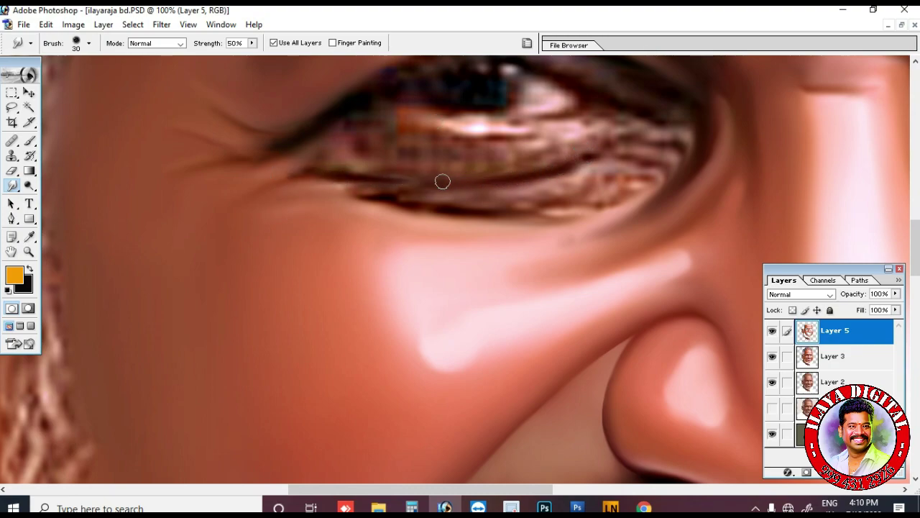
pyautogui.moveTo(486, 137)
pyautogui.mouseDown()
pyautogui.moveTo(422, 129)
pyautogui.moveTo(492, 134)
pyautogui.moveTo(619, 116)
pyautogui.moveTo(581, 130)
pyautogui.moveTo(467, 140)
pyautogui.moveTo(602, 125)
pyautogui.moveTo(686, 179)
pyautogui.moveTo(355, 175)
pyautogui.moveTo(418, 136)
pyautogui.moveTo(491, 119)
pyautogui.moveTo(589, 126)
pyautogui.moveTo(449, 120)
pyautogui.mouseUp()
pyautogui.scroll(2, 585, 126)
pyautogui.press(']')
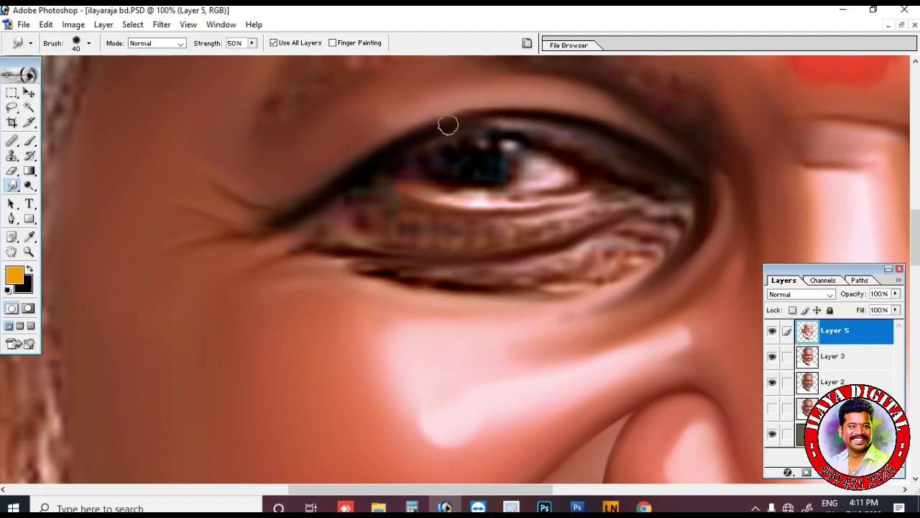
# Smudge the left eye's upper lid and dark lash line with a 40 to 50 px brush.
pyautogui.moveTo(559, 133)
pyautogui.mouseDown()
pyautogui.moveTo(573, 137)
pyautogui.moveTo(504, 122)
pyautogui.moveTo(489, 129)
pyautogui.moveTo(543, 124)
pyautogui.mouseUp()
pyautogui.moveTo(380, 176); pyautogui.dragTo(342, 192)
pyautogui.press(']')
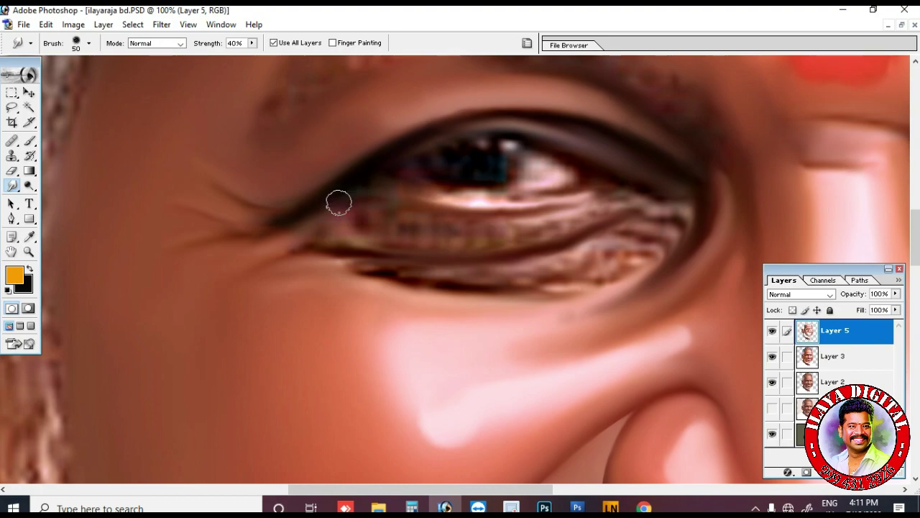
# Smudge the wrinkles under the left eye from the outer corner to the inner eye bag at 40% strength.
pyautogui.moveTo(334, 225); pyautogui.dragTo(505, 240)
pyautogui.press('[')
pyautogui.moveTo(303, 244)
pyautogui.mouseDown()
pyautogui.moveTo(427, 274)
pyautogui.moveTo(409, 261)
pyautogui.moveTo(448, 267)
pyautogui.moveTo(405, 288)
pyautogui.mouseUp()
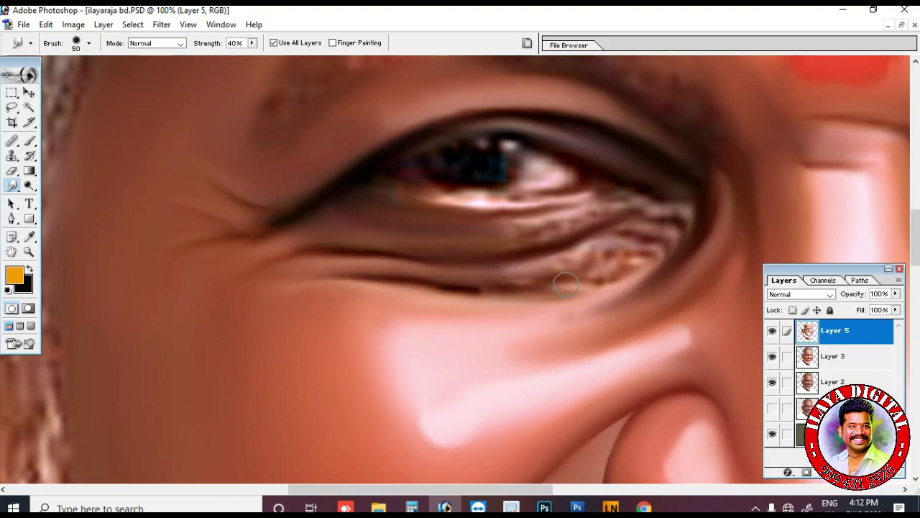
pyautogui.scroll(-3, 559, 283)
pyautogui.moveTo(483, 197)
pyautogui.mouseDown()
pyautogui.moveTo(639, 202)
pyautogui.moveTo(591, 164)
pyautogui.moveTo(601, 165)
pyautogui.moveTo(594, 153)
pyautogui.moveTo(665, 153)
pyautogui.moveTo(630, 166)
pyautogui.moveTo(680, 152)
pyautogui.moveTo(572, 231)
pyautogui.moveTo(560, 225)
pyautogui.moveTo(669, 172)
pyautogui.moveTo(502, 212)
pyautogui.moveTo(515, 199)
pyautogui.moveTo(554, 207)
pyautogui.moveTo(619, 176)
pyautogui.moveTo(500, 213)
pyautogui.moveTo(647, 155)
pyautogui.moveTo(422, 206)
pyautogui.moveTo(639, 174)
pyautogui.moveTo(565, 223)
pyautogui.mouseUp()
pyautogui.scroll(2, 593, 256)
# Extend the left cheek highlight outward with a 100 px smudge brush at 80% strength.
pyautogui.press(']')
pyautogui.press(']')
pyautogui.press(']')
pyautogui.press(']')
pyautogui.press(']')
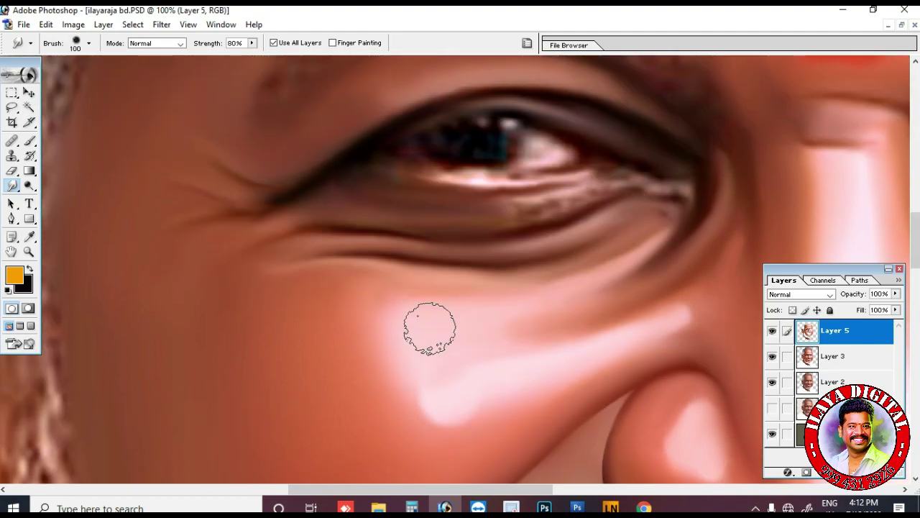
pyautogui.press('8')
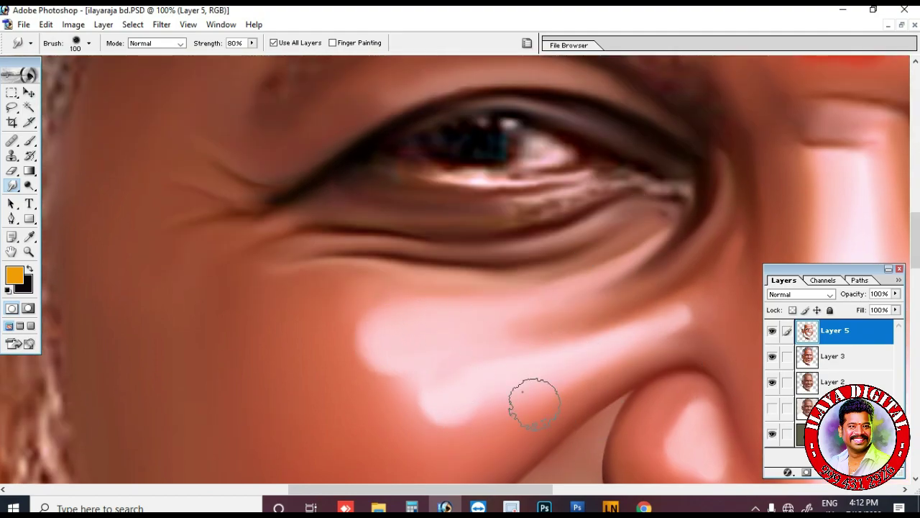
# Smudge the left eye's lower lid and outer corner with a 30 to 40 px brush at 40% strength.
pyautogui.press('[')
pyautogui.press('[')
pyautogui.press('[')
pyautogui.press('[')
pyautogui.press('[')
pyautogui.press('[')
pyautogui.press('4')
pyautogui.scroll(5, 543, 345)
pyautogui.moveTo(522, 345); pyautogui.dragTo(604, 329)
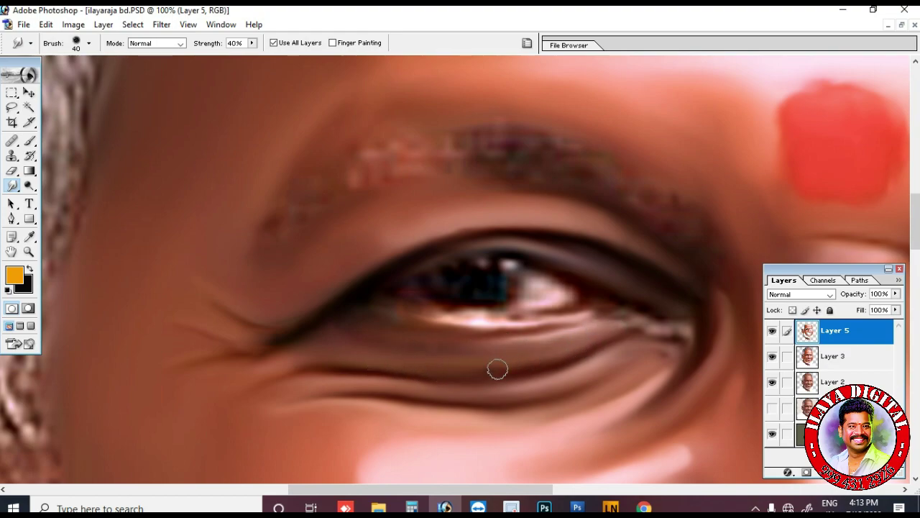
pyautogui.moveTo(213, 350); pyautogui.dragTo(295, 356)
pyautogui.press('[')
pyautogui.moveTo(503, 332); pyautogui.dragTo(604, 317)
pyautogui.press('[')
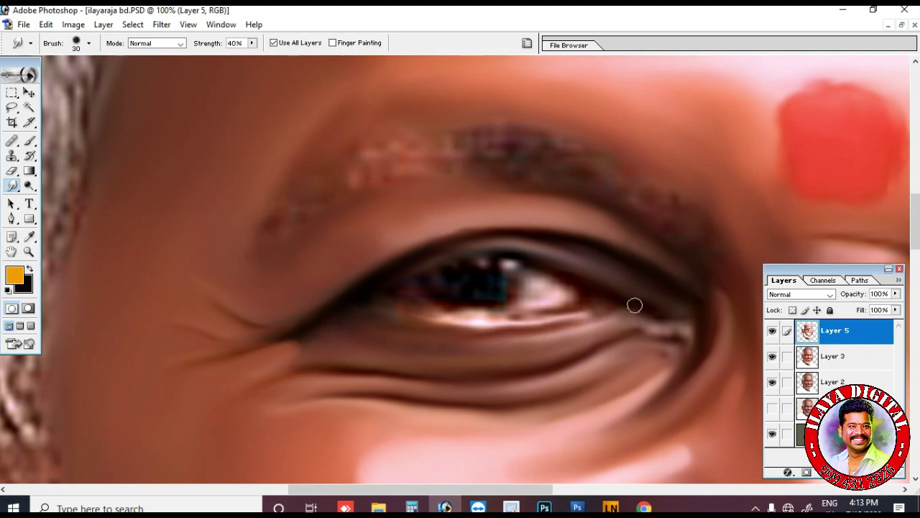
# Refine the inner-corner folds and the outer part of the left eye's lower lid rim with a 30 to 40 px brush.
pyautogui.scroll(-3, 659, 328)
pyautogui.press(']')
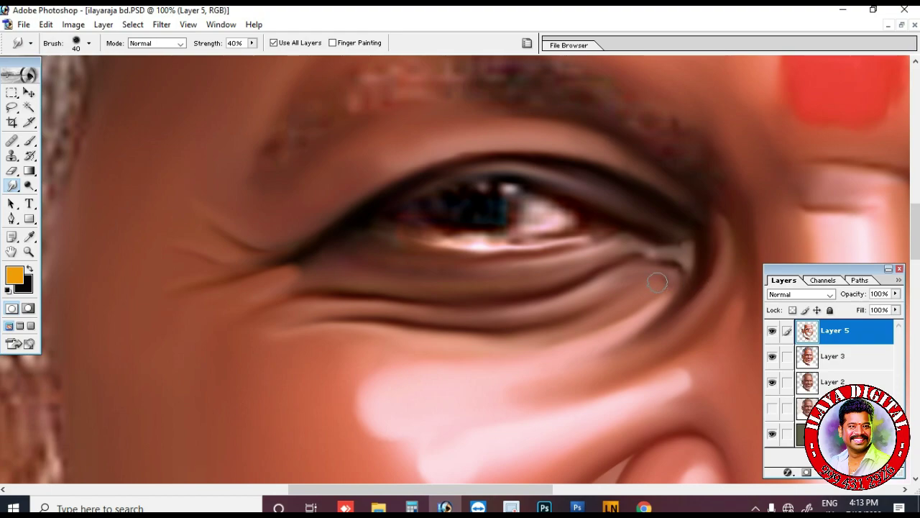
pyautogui.press(']')
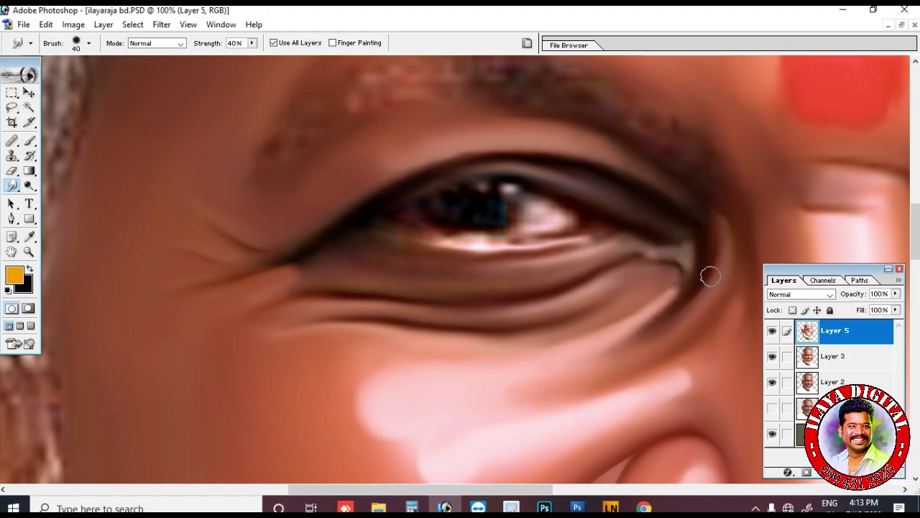
pyautogui.moveTo(431, 225)
pyautogui.mouseDown()
pyautogui.moveTo(473, 235)
pyautogui.moveTo(593, 221)
pyautogui.moveTo(518, 238)
pyautogui.moveTo(446, 231)
pyautogui.moveTo(568, 234)
pyautogui.moveTo(534, 240)
pyautogui.moveTo(602, 234)
pyautogui.moveTo(487, 244)
pyautogui.moveTo(413, 234)
pyautogui.moveTo(498, 253)
pyautogui.mouseUp()
pyautogui.moveTo(406, 248); pyautogui.dragTo(510, 255)
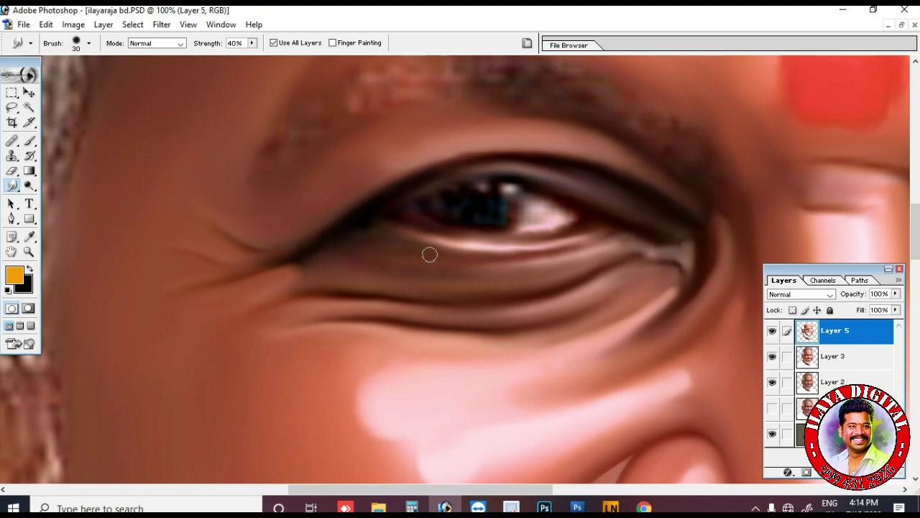
# Smudge the left eye's white and the edge of its iris at 40% strength with a small brush.
pyautogui.press('[')
pyautogui.moveTo(538, 208)
pyautogui.mouseDown()
pyautogui.moveTo(515, 222)
pyautogui.moveTo(564, 214)
pyautogui.moveTo(517, 227)
pyautogui.moveTo(588, 217)
pyautogui.moveTo(531, 234)
pyautogui.mouseUp()
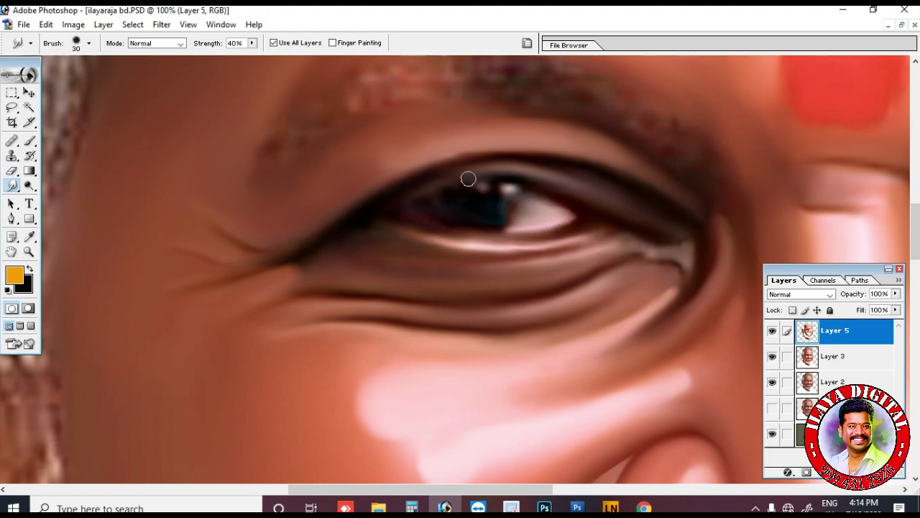
# Blend the left eyebrow into a soft, smooth shape at 20% strength with an 80 to 100 px smudge brush.
pyautogui.press('2')
pyautogui.press(']')
pyautogui.press(']')
pyautogui.press(']')
pyautogui.press(']')
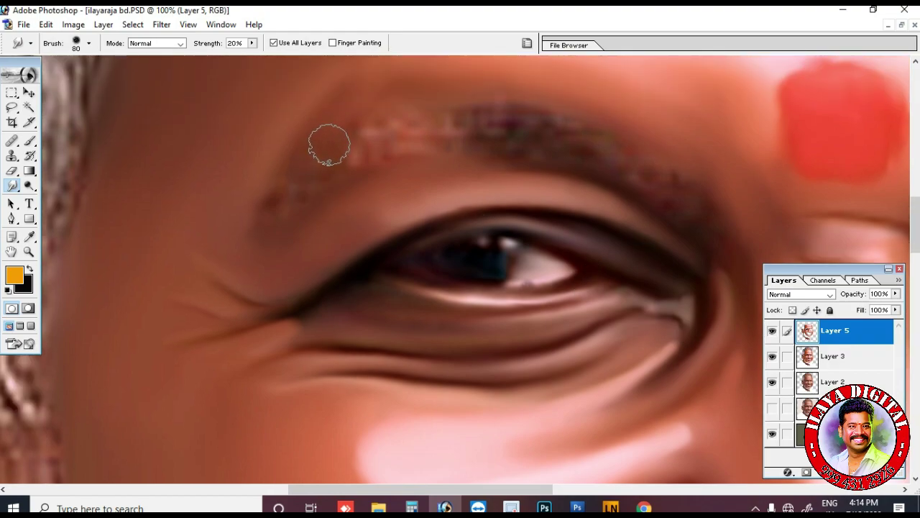
pyautogui.rightClick(323, 160)
pyautogui.click(293, 199)
pyautogui.press(']')
pyautogui.moveTo(335, 163); pyautogui.dragTo(434, 129)
pyautogui.press(']')
pyautogui.press(']')
pyautogui.moveTo(258, 212)
pyautogui.mouseDown()
pyautogui.moveTo(437, 109)
pyautogui.moveTo(413, 130)
pyautogui.moveTo(623, 165)
pyautogui.mouseUp()
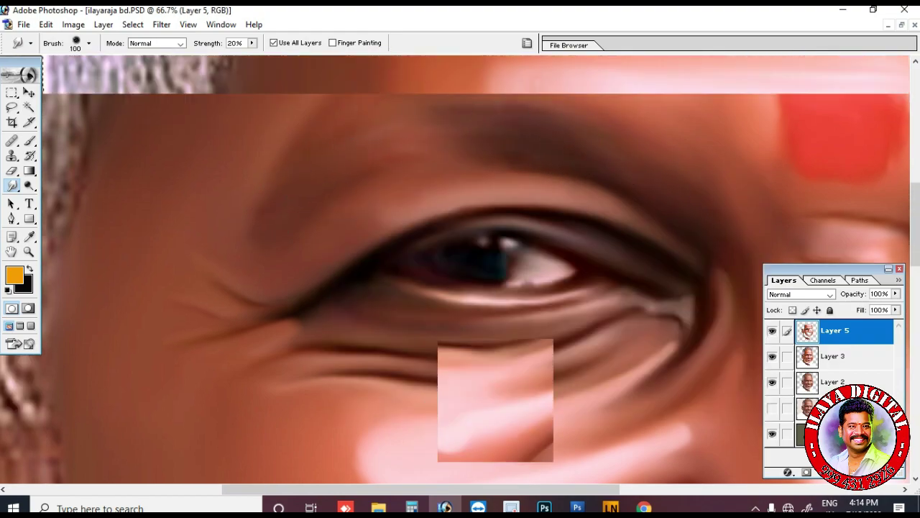
# Check the smudged left eye and brow against the rest of the portrait at several magnifications.
pyautogui.hotkey('ctrl', '-')
pyautogui.hotkey('ctrl', '-')
pyautogui.hotkey('ctrl', '-')
pyautogui.hotkey('ctrl', '-')
pyautogui.hotkey('ctrl', '-')
pyautogui.hotkey('ctrl', '-')
pyautogui.hotkey('ctrl', '-')
pyautogui.hotkey('ctrl', '+')
pyautogui.hotkey('ctrl', '+')
pyautogui.hotkey('ctrl', '+')
pyautogui.hotkey('ctrl', '+')
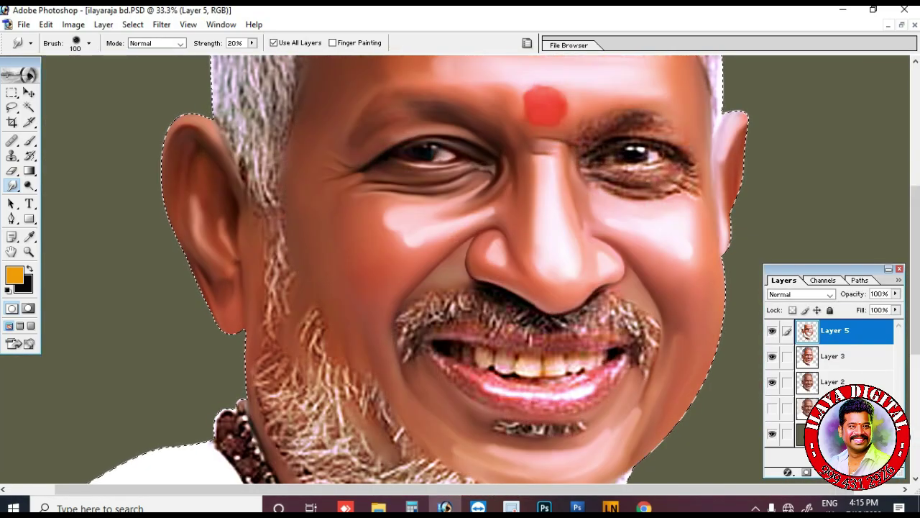
pyautogui.hotkey('ctrl', '-')
# Smudge the skin above the right eye and the outermost corner wrinkles on Layer 6 at 40% strength with a 40 to 50 px brush.
pyautogui.hotkey('ctrl', '+')
pyautogui.hotkey('ctrl', '+')
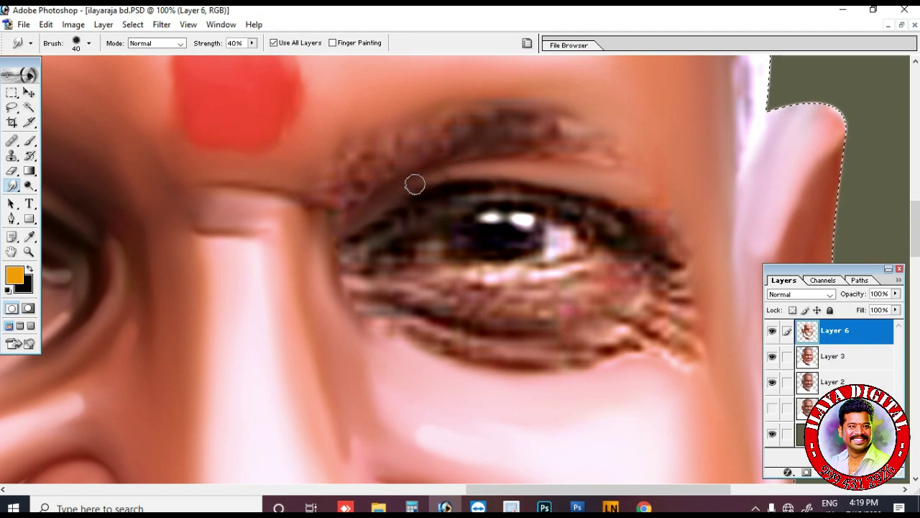
pyautogui.press(']')
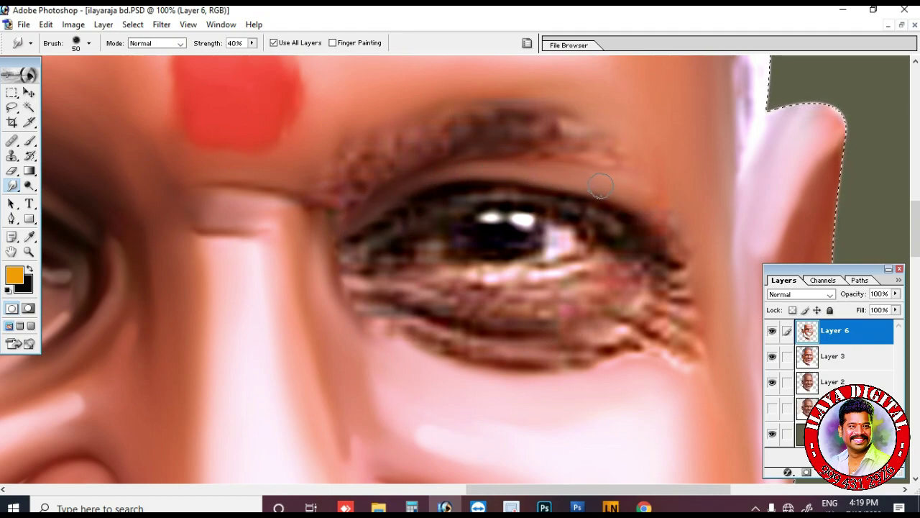
pyautogui.press(']')
pyautogui.scroll(-2, 657, 162)
pyautogui.press('[')
pyautogui.press('[')
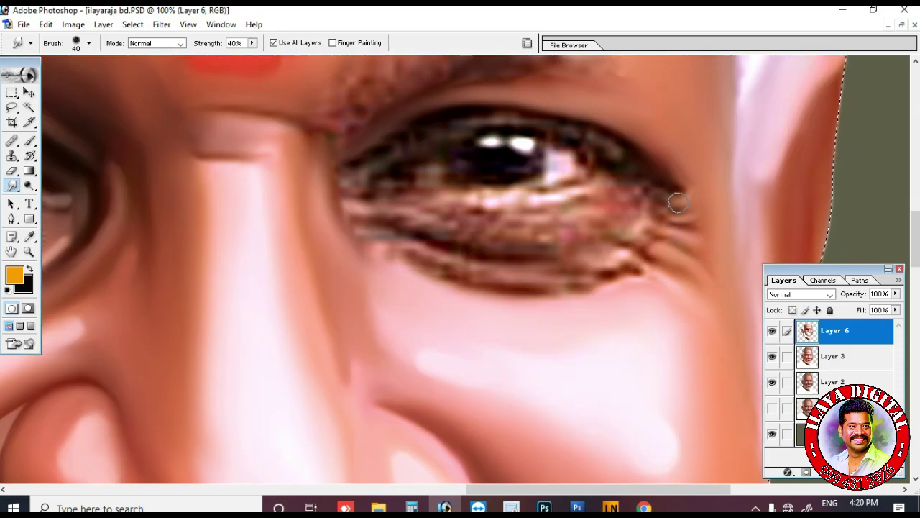
# Smudge the lowest fold of the right eye bag from the inner corner to the outer wrinkles with a 30 to 50 px brush.
pyautogui.press('[')
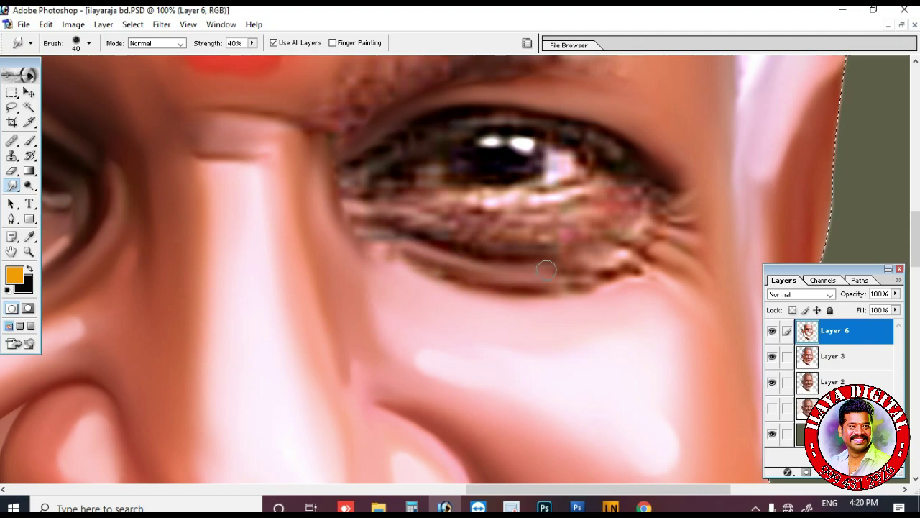
pyautogui.press(']')
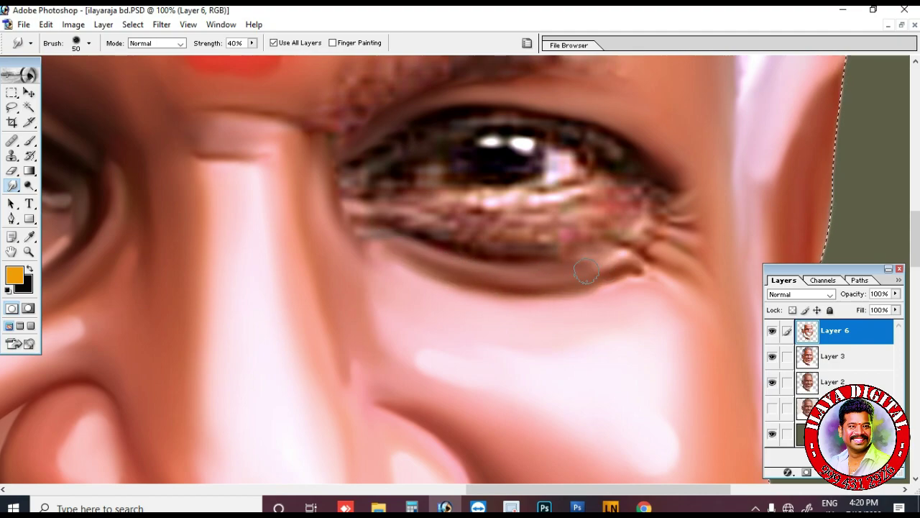
pyautogui.moveTo(575, 280)
pyautogui.mouseDown()
pyautogui.moveTo(494, 285)
pyautogui.moveTo(397, 254)
pyautogui.mouseUp()
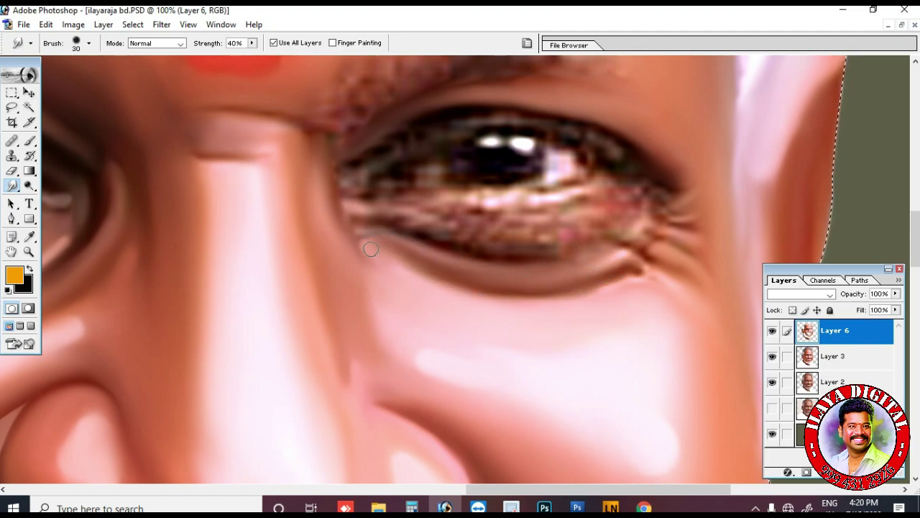
pyautogui.moveTo(608, 278)
pyautogui.mouseDown()
pyautogui.moveTo(663, 285)
pyautogui.moveTo(663, 276)
pyautogui.mouseUp()
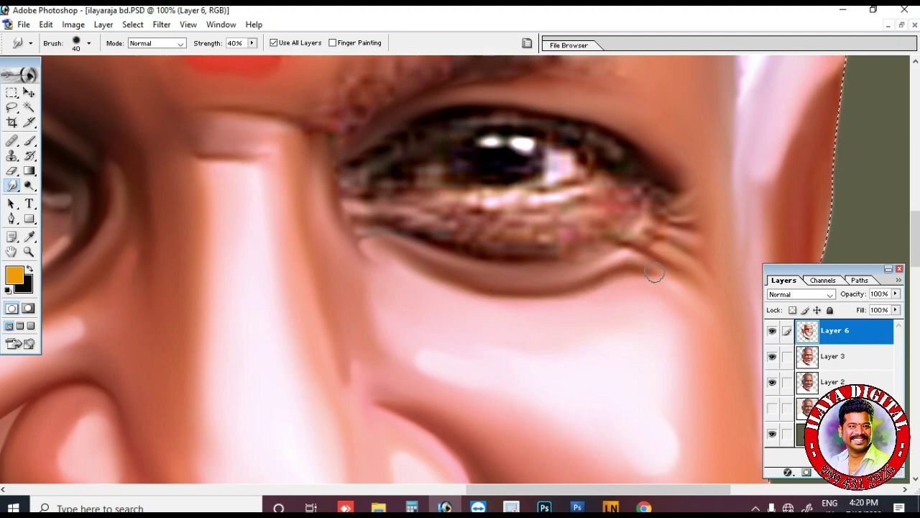
# Smudge the dark crease in the middle of the right eye bag along its curve at 40% strength.
pyautogui.moveTo(410, 219); pyautogui.dragTo(561, 249)
pyautogui.moveTo(437, 235)
pyautogui.mouseDown()
pyautogui.moveTo(554, 258)
pyautogui.moveTo(569, 254)
pyautogui.moveTo(441, 233)
pyautogui.moveTo(575, 238)
pyautogui.mouseUp()
pyautogui.press(']')
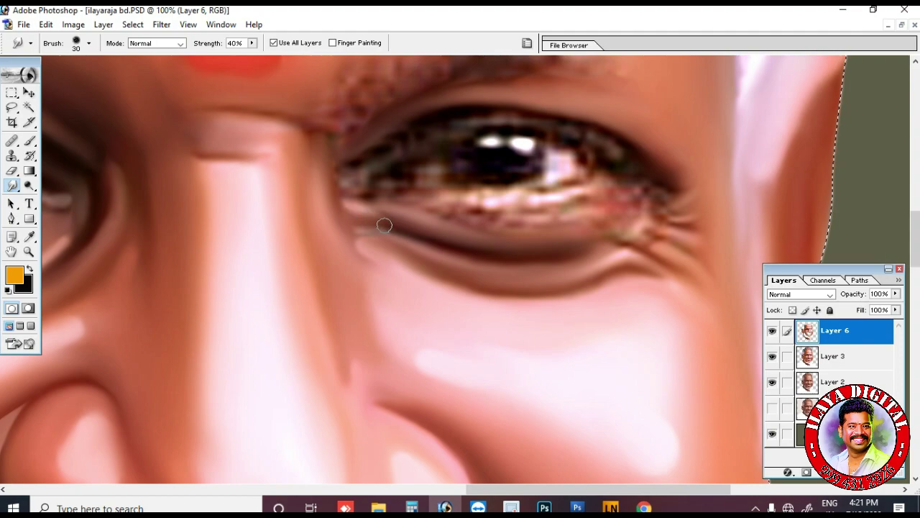
# Smudge the right eye's upper lid into a continuous dark line at 50% strength with a 20 to 40 px brush.
pyautogui.scroll(3, 417, 247)
pyautogui.press(']')
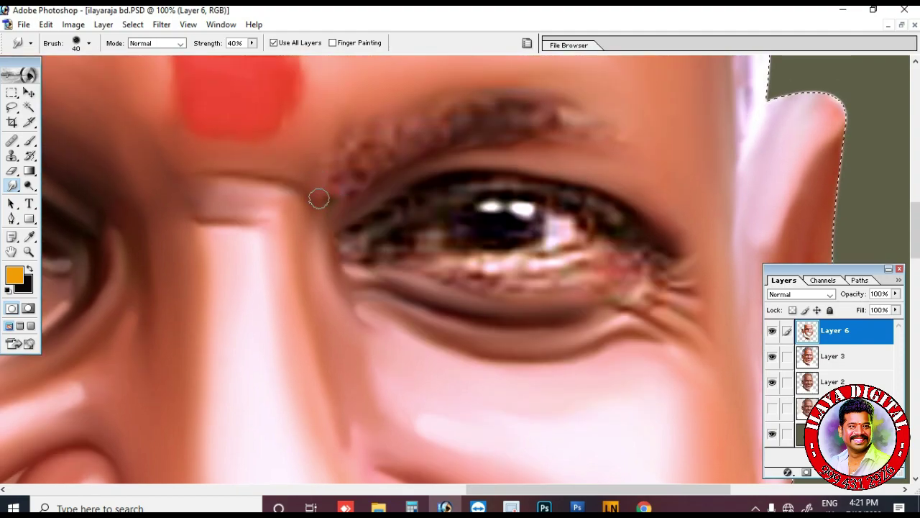
pyautogui.press('5')
pyautogui.moveTo(450, 187)
pyautogui.mouseDown()
pyautogui.moveTo(381, 208)
pyautogui.moveTo(340, 238)
pyautogui.mouseUp()
pyautogui.moveTo(476, 166); pyautogui.dragTo(593, 197)
pyautogui.moveTo(522, 176); pyautogui.dragTo(688, 251)
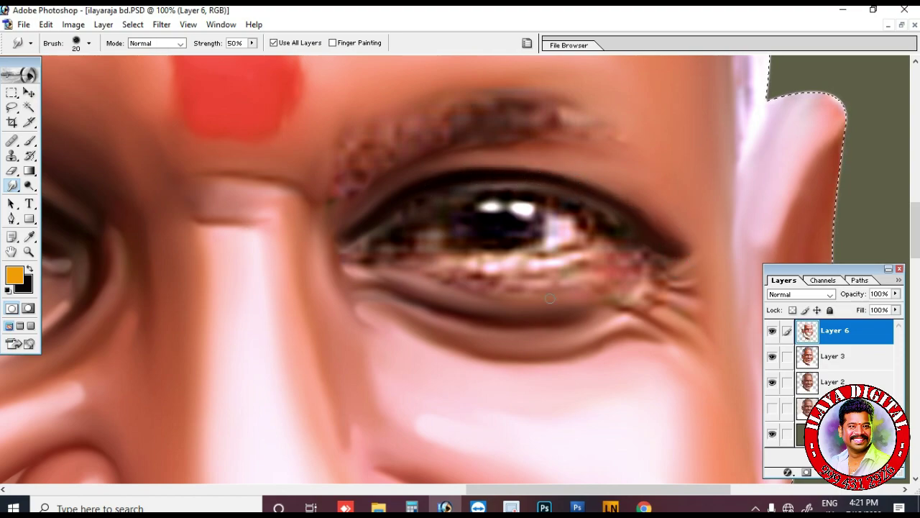
pyautogui.moveTo(525, 187)
pyautogui.mouseDown()
pyautogui.moveTo(634, 228)
pyautogui.moveTo(593, 200)
pyautogui.moveTo(650, 218)
pyautogui.mouseUp()
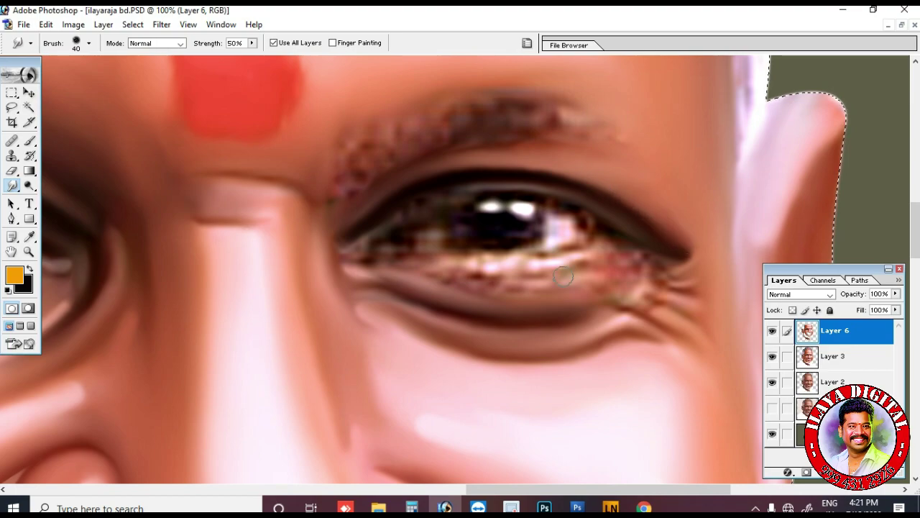
# Smudge the right eye's inner upper lid, lower lash line, iris and white at 50% strength with a 20 to 40 px brush.
pyautogui.moveTo(394, 206)
pyautogui.mouseDown()
pyautogui.moveTo(467, 186)
pyautogui.moveTo(345, 247)
pyautogui.moveTo(356, 258)
pyautogui.moveTo(338, 238)
pyautogui.moveTo(366, 263)
pyautogui.moveTo(351, 267)
pyautogui.moveTo(378, 252)
pyautogui.moveTo(362, 250)
pyautogui.moveTo(407, 229)
pyautogui.mouseUp()
pyautogui.moveTo(595, 238)
pyautogui.mouseDown()
pyautogui.moveTo(534, 251)
pyautogui.moveTo(422, 250)
pyautogui.moveTo(496, 250)
pyautogui.moveTo(433, 260)
pyautogui.mouseUp()
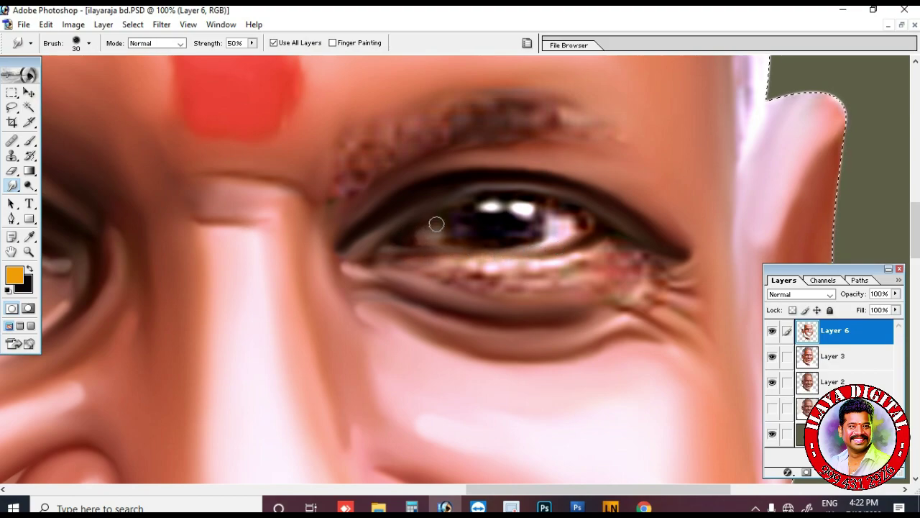
pyautogui.moveTo(600, 223)
pyautogui.mouseDown()
pyautogui.moveTo(541, 197)
pyautogui.moveTo(471, 210)
pyautogui.mouseUp()
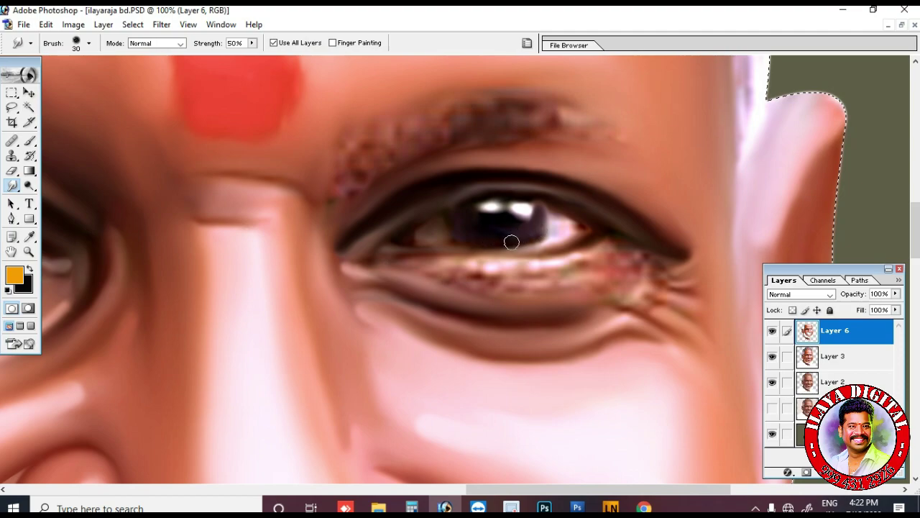
pyautogui.moveTo(560, 220)
pyautogui.mouseDown()
pyautogui.moveTo(581, 229)
pyautogui.moveTo(552, 243)
pyautogui.mouseUp()
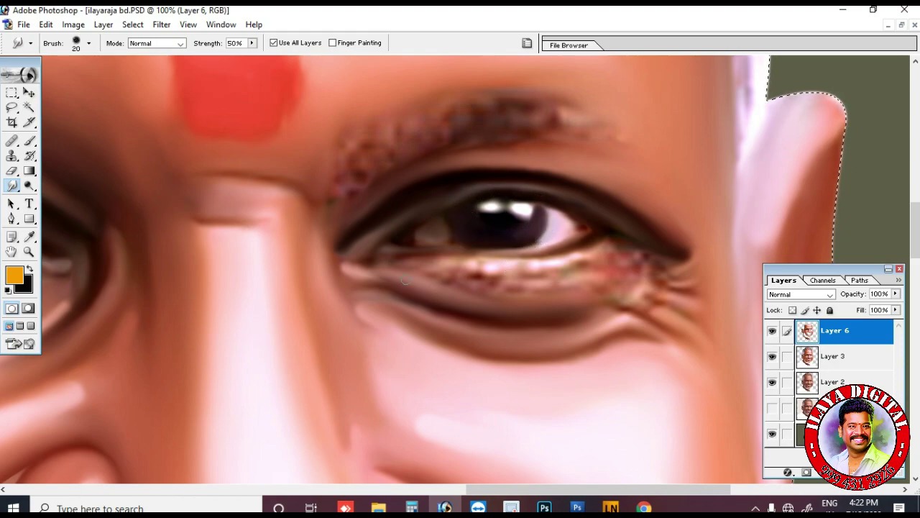
# Smudge the right eye's lower lid rim and the skin just beneath it at 40% strength.
pyautogui.press('4')
pyautogui.moveTo(582, 261)
pyautogui.mouseDown()
pyautogui.moveTo(534, 271)
pyautogui.moveTo(390, 264)
pyautogui.moveTo(542, 276)
pyautogui.moveTo(374, 259)
pyautogui.moveTo(443, 277)
pyautogui.moveTo(375, 268)
pyautogui.moveTo(432, 277)
pyautogui.moveTo(608, 263)
pyautogui.moveTo(571, 284)
pyautogui.moveTo(475, 288)
pyautogui.moveTo(374, 281)
pyautogui.mouseUp()
pyautogui.press('[')
pyautogui.press(']')
pyautogui.press(']')
pyautogui.press('[')
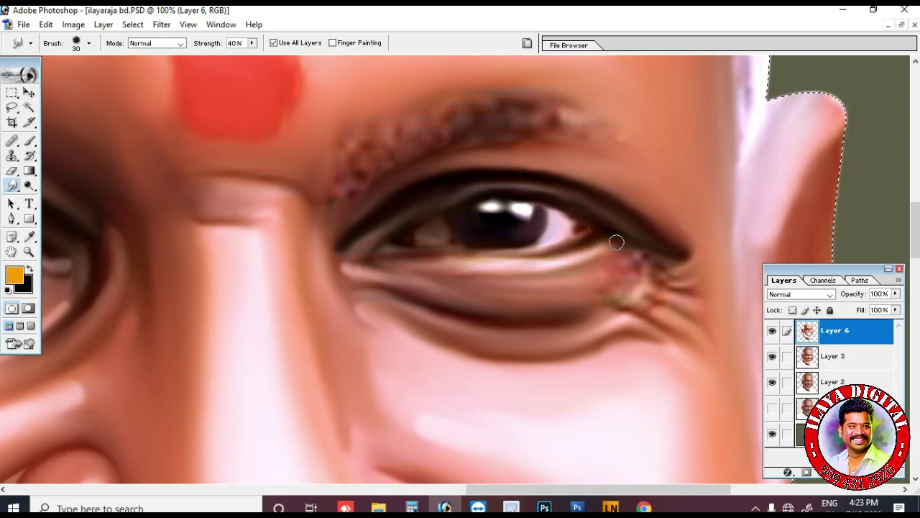
# Smooth the outer corner and wrinkles of the right eye and extend its dark lash tip at 40% strength.
pyautogui.moveTo(660, 265); pyautogui.dragTo(630, 265)
pyautogui.scroll(-1, 686, 248)
pyautogui.press('[')
pyautogui.moveTo(678, 243)
pyautogui.mouseDown()
pyautogui.moveTo(692, 280)
pyautogui.moveTo(676, 264)
pyautogui.moveTo(683, 283)
pyautogui.moveTo(618, 258)
pyautogui.moveTo(576, 277)
pyautogui.moveTo(629, 273)
pyautogui.moveTo(652, 297)
pyautogui.moveTo(703, 287)
pyautogui.moveTo(658, 259)
pyautogui.moveTo(617, 315)
pyautogui.moveTo(610, 299)
pyautogui.moveTo(583, 334)
pyautogui.moveTo(596, 298)
pyautogui.mouseUp()
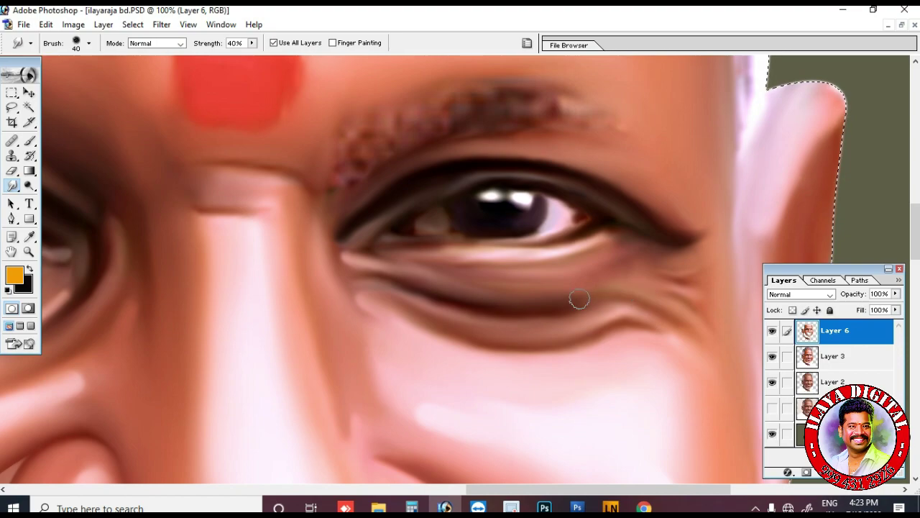
# Blend the right eyebrow into a soft, smooth shape at 20% strength with a smudge brush enlarged to 90 px.
pyautogui.scroll(3, 699, 354)
pyautogui.press('2')
pyautogui.press(']')
pyautogui.press(']')
pyautogui.press(']')
pyautogui.moveTo(345, 248)
pyautogui.mouseDown()
pyautogui.moveTo(347, 187)
pyautogui.moveTo(355, 244)
pyautogui.moveTo(366, 190)
pyautogui.moveTo(420, 190)
pyautogui.moveTo(403, 161)
pyautogui.moveTo(600, 167)
pyautogui.moveTo(453, 184)
pyautogui.moveTo(593, 182)
pyautogui.moveTo(453, 187)
pyautogui.moveTo(545, 179)
pyautogui.moveTo(396, 208)
pyautogui.moveTo(397, 176)
pyautogui.moveTo(581, 181)
pyautogui.mouseUp()
pyautogui.press(']')
pyautogui.press(']')
# Reshape the right eye's catchlights and the outer edge of its iris at 67% strength with a small smudge brush.
pyautogui.scroll(-3, 582, 181)
pyautogui.scroll(4, 475, 269)
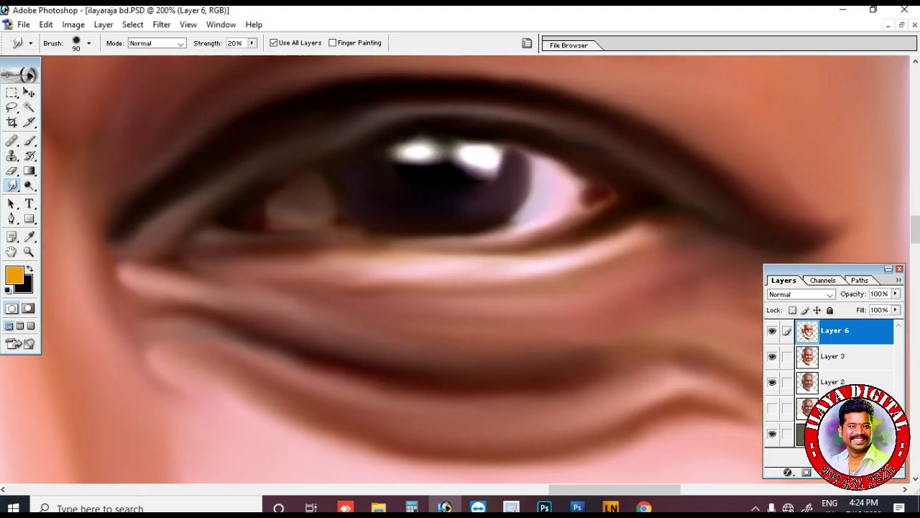
pyautogui.hscroll(-1, 460, 271)
pyautogui.press('[')
pyautogui.press('[')
pyautogui.press('[')
pyautogui.press('[')
pyautogui.press('[')
pyautogui.press('6')
pyautogui.press('7')
pyautogui.press('[')
pyautogui.press('[')
pyautogui.moveTo(420, 138)
pyautogui.mouseDown()
pyautogui.moveTo(515, 128)
pyautogui.moveTo(505, 126)
pyautogui.mouseUp()
pyautogui.moveTo(557, 144)
pyautogui.mouseDown()
pyautogui.moveTo(629, 185)
pyautogui.moveTo(590, 222)
pyautogui.moveTo(481, 183)
pyautogui.moveTo(502, 187)
pyautogui.mouseUp()
# Smudge the inner white of the right eye beside the iris at 67% strength with a 20 to 30 px brush.
pyautogui.press(']')
pyautogui.press(']')
pyautogui.press('[')
pyautogui.press('[')
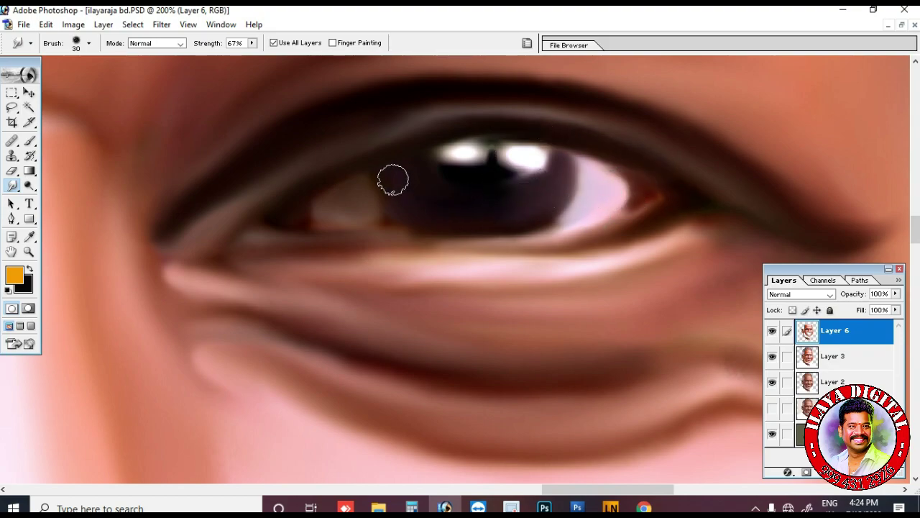
pyautogui.moveTo(336, 209)
pyautogui.mouseDown()
pyautogui.moveTo(446, 244)
pyautogui.moveTo(610, 230)
pyautogui.moveTo(328, 263)
pyautogui.mouseUp()
pyautogui.hotkey('ctrl', '-')
pyautogui.hotkey('ctrl', '-')
pyautogui.hotkey('ctrl', '-')
pyautogui.hotkey('ctrl', '-')
pyautogui.hotkey('ctrl', '-')
pyautogui.scroll(-3, 461, 273)
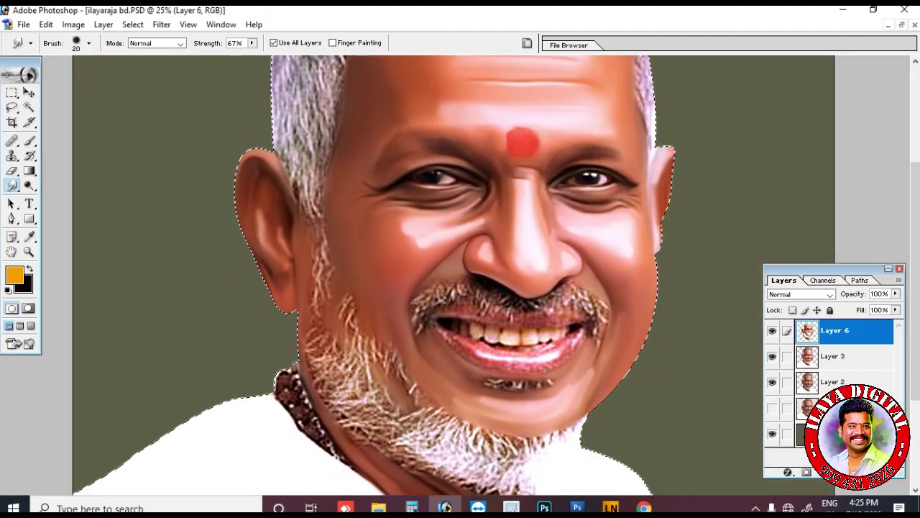
# Define the left eye's white, round iris edge and catchlights at 70% strength with a 20 px smudge brush.
pyautogui.press('z')
pyautogui.click(455, 223)
pyautogui.click(455, 227)
pyautogui.click(456, 233)
pyautogui.click(457, 238)
pyautogui.click(431, 328)
pyautogui.press('p')
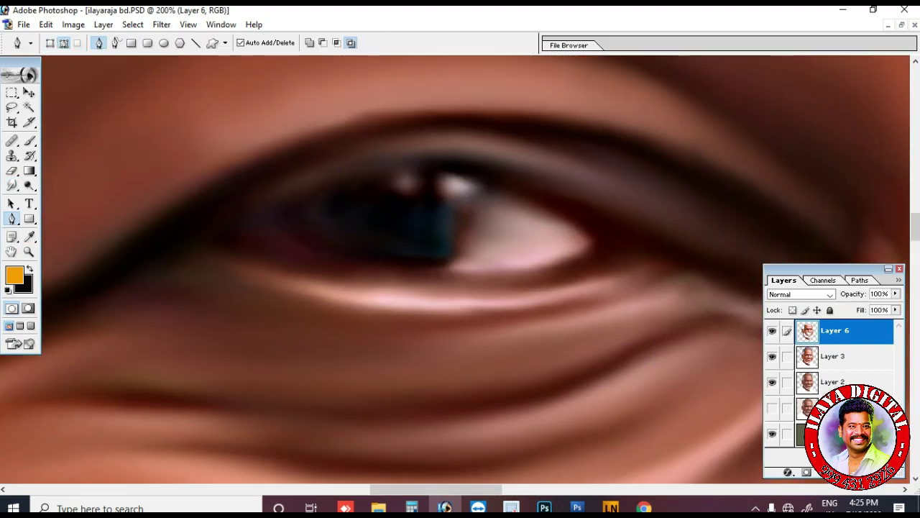
pyautogui.press('r')
pyautogui.moveTo(398, 273)
pyautogui.mouseDown()
pyautogui.moveTo(522, 278)
pyautogui.moveTo(580, 264)
pyautogui.moveTo(456, 281)
pyautogui.moveTo(488, 201)
pyautogui.moveTo(492, 247)
pyautogui.moveTo(519, 216)
pyautogui.moveTo(555, 229)
pyautogui.moveTo(481, 242)
pyautogui.mouseUp()
pyautogui.press('[')
pyautogui.press('[')
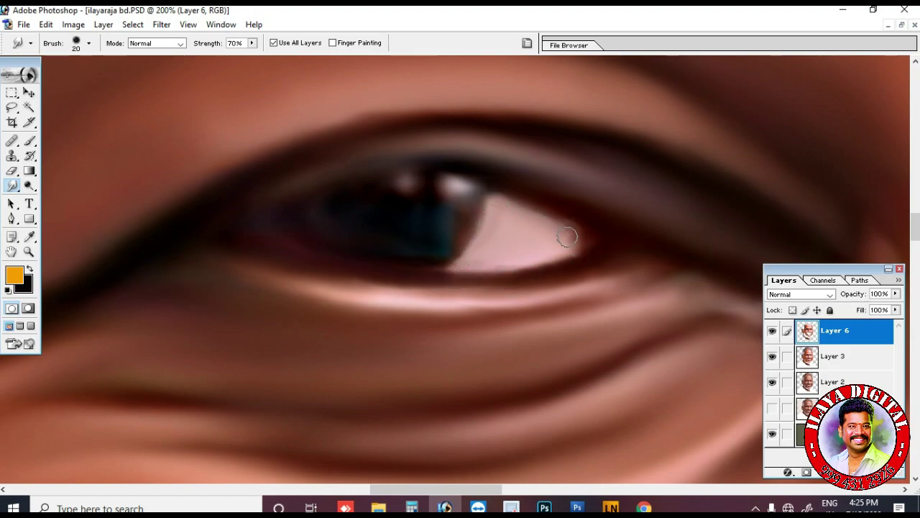
pyautogui.moveTo(457, 225)
pyautogui.mouseDown()
pyautogui.moveTo(482, 191)
pyautogui.moveTo(419, 223)
pyautogui.moveTo(420, 165)
pyautogui.moveTo(296, 205)
pyautogui.moveTo(485, 168)
pyautogui.moveTo(530, 189)
pyautogui.mouseUp()
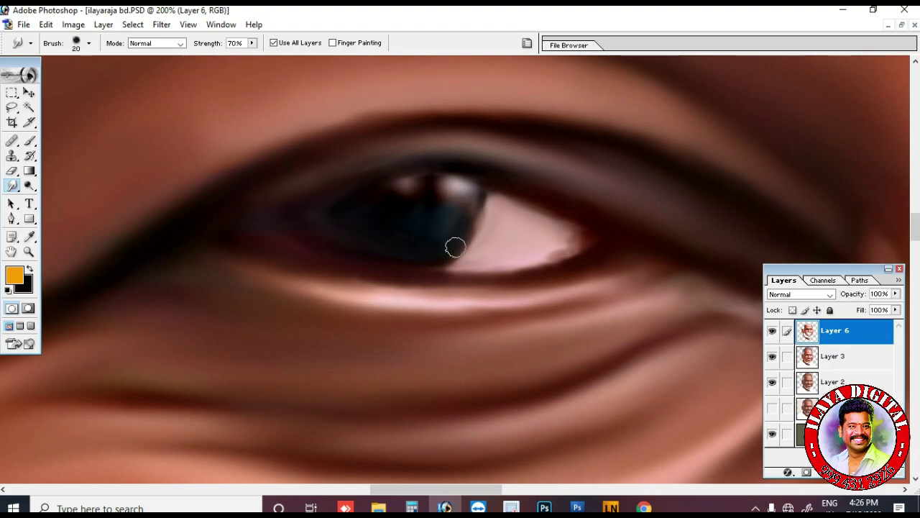
# Save the portrait document with Save As, accepting the proposed settings.
pyautogui.hotkey('ctrl', '-')
pyautogui.hotkey('ctrl', '-')
pyautogui.hotkey('ctrl', '-')
pyautogui.hotkey('ctrl', '-')
pyautogui.hotkey('ctrl', '-')
pyautogui.scroll(-4, 460, 266)
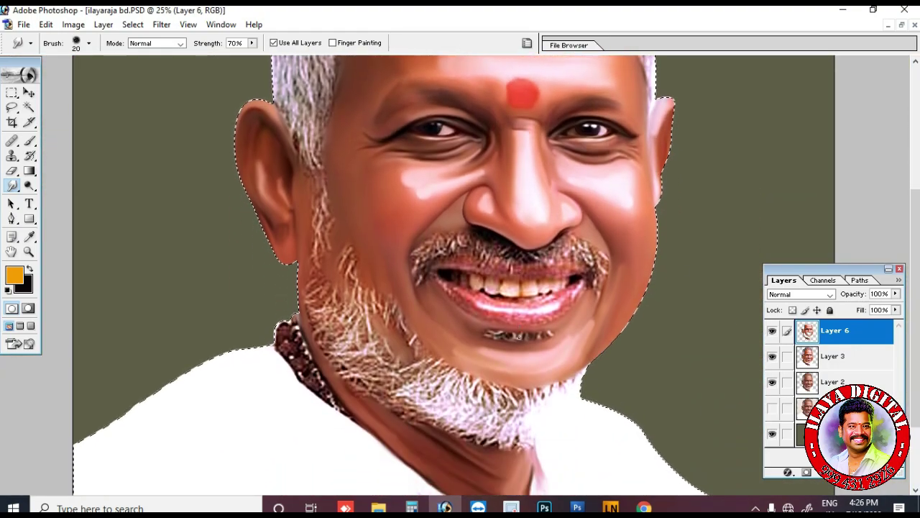
pyautogui.hotkey('ctrl', 'shift', 's')
pyautogui.press('Return')
pyautogui.press('Return')
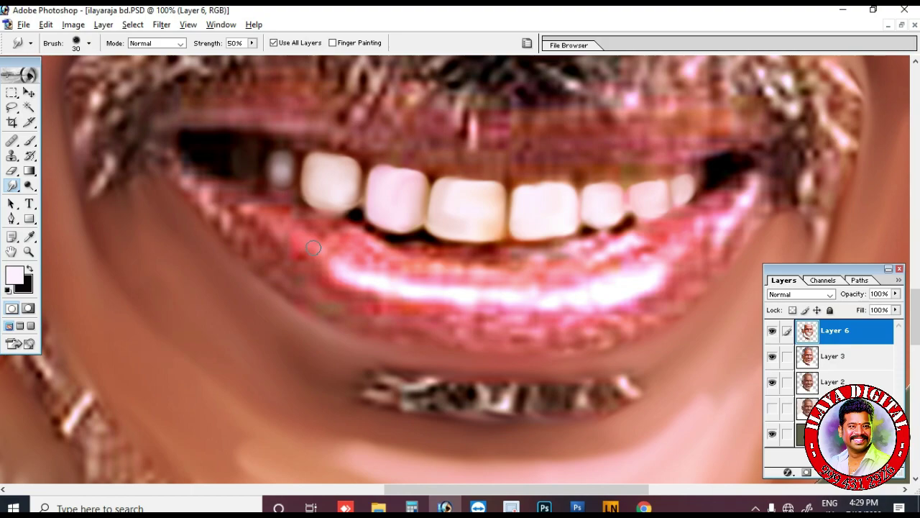
# Smudge the inner band of the lower lip below the teeth at 40% to 50% strength with a 20 to 50 px brush.
pyautogui.scroll(1, 313, 248)
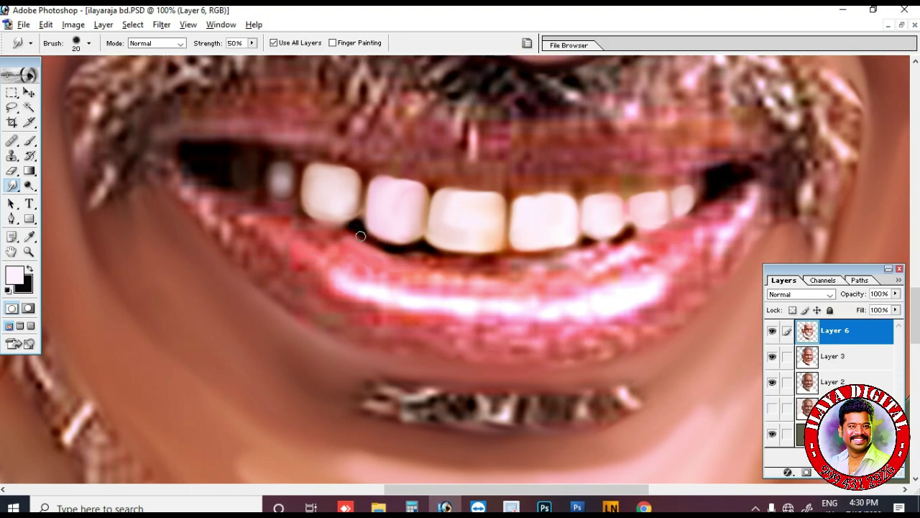
pyautogui.press('[')
pyautogui.press(']')
pyautogui.press(']')
pyautogui.moveTo(471, 269)
pyautogui.mouseDown()
pyautogui.moveTo(421, 279)
pyautogui.moveTo(524, 271)
pyautogui.moveTo(490, 275)
pyautogui.mouseUp()
pyautogui.moveTo(351, 279)
pyautogui.mouseDown()
pyautogui.moveTo(476, 306)
pyautogui.moveTo(380, 289)
pyautogui.mouseUp()
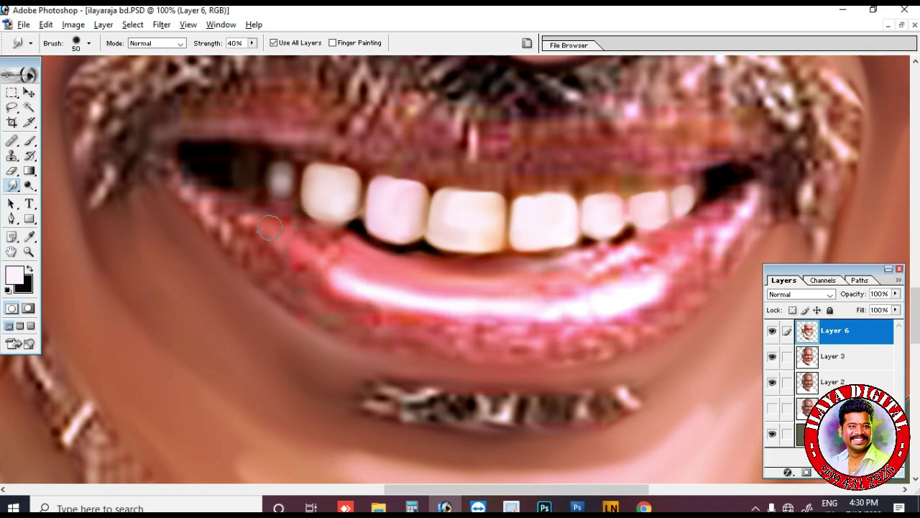
pyautogui.press('[')
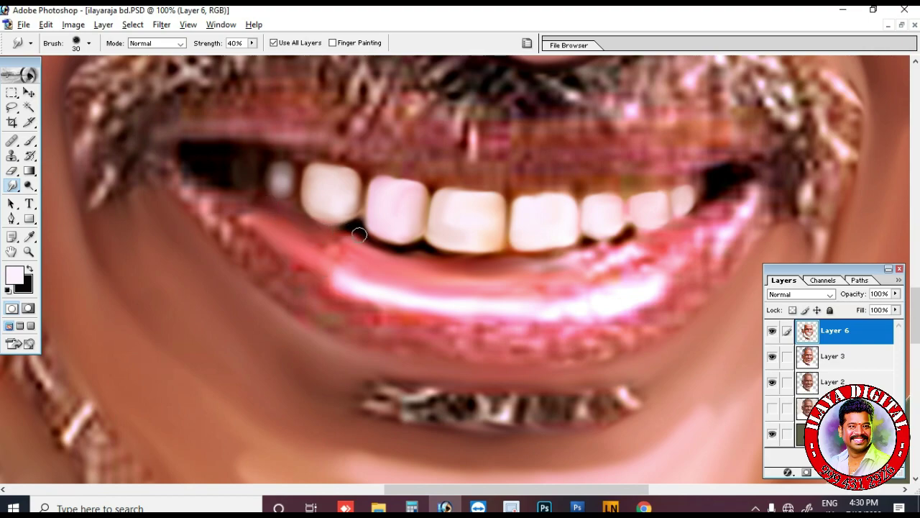
pyautogui.moveTo(407, 270); pyautogui.dragTo(436, 266)
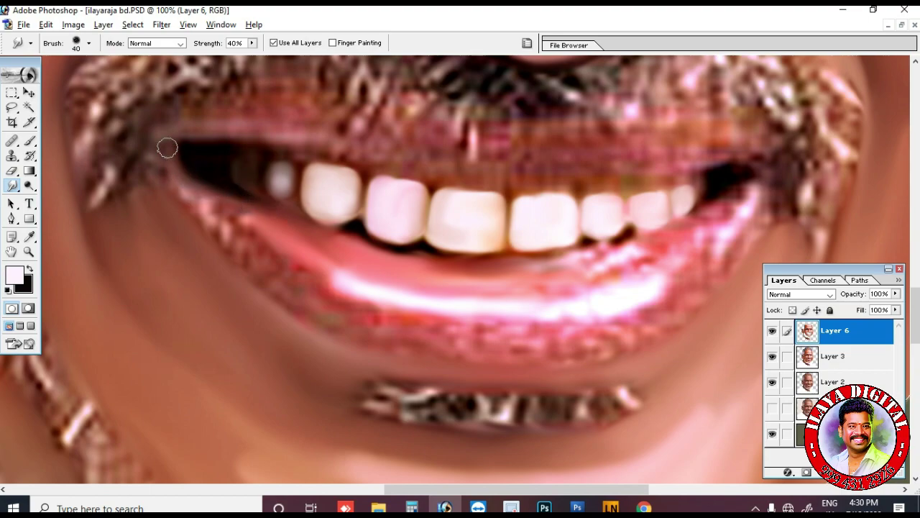
# Smudge the outer edge of the lower lip from the left to the right mouth corner with a 40 px brush at up to 70% strength.
pyautogui.press(']')
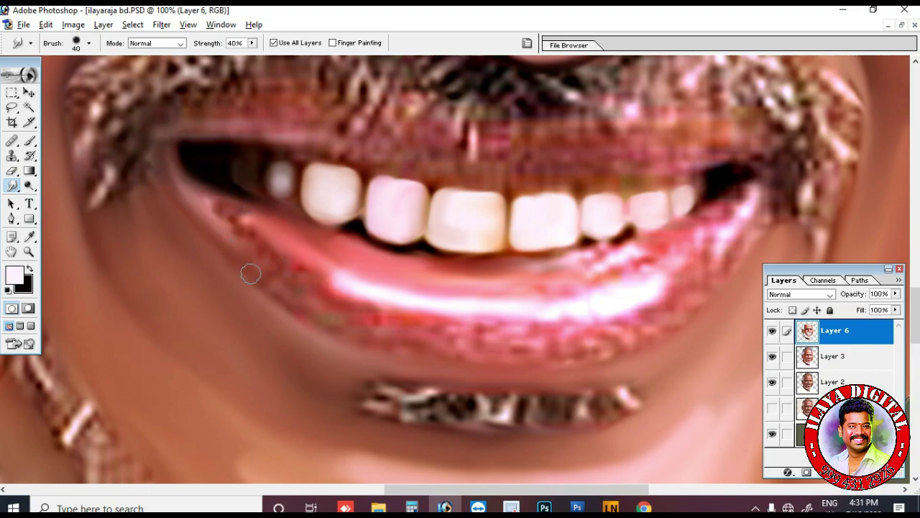
pyautogui.scroll(-2, 340, 328)
pyautogui.press('[')
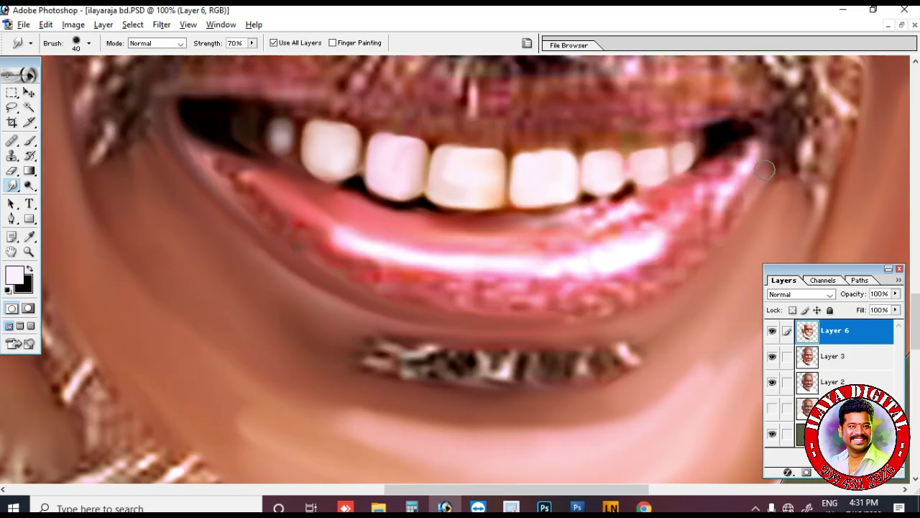
pyautogui.press(']')
pyautogui.moveTo(722, 237); pyautogui.dragTo(748, 194)
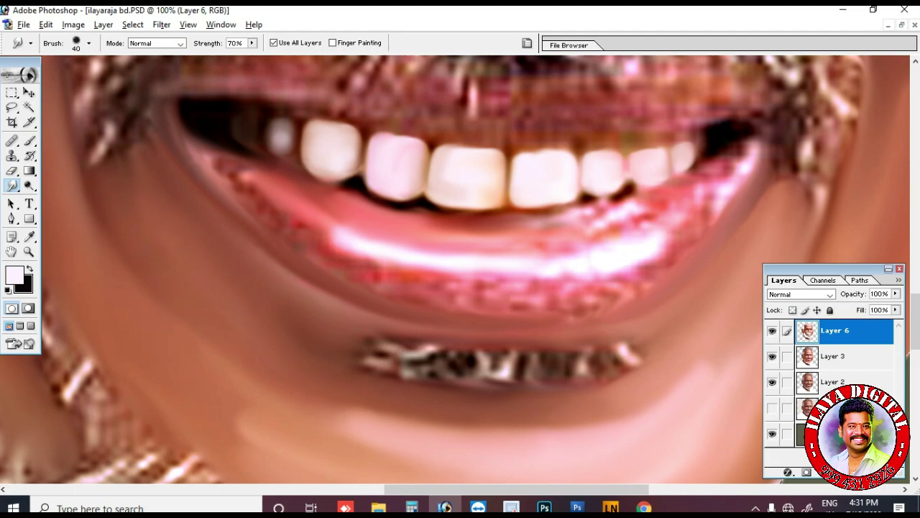
# Smudge the lower lip's left side and the area below its highlight at 40% to 50% strength with a 40 to 70 px brush.
pyautogui.press('[')
pyautogui.press('[')
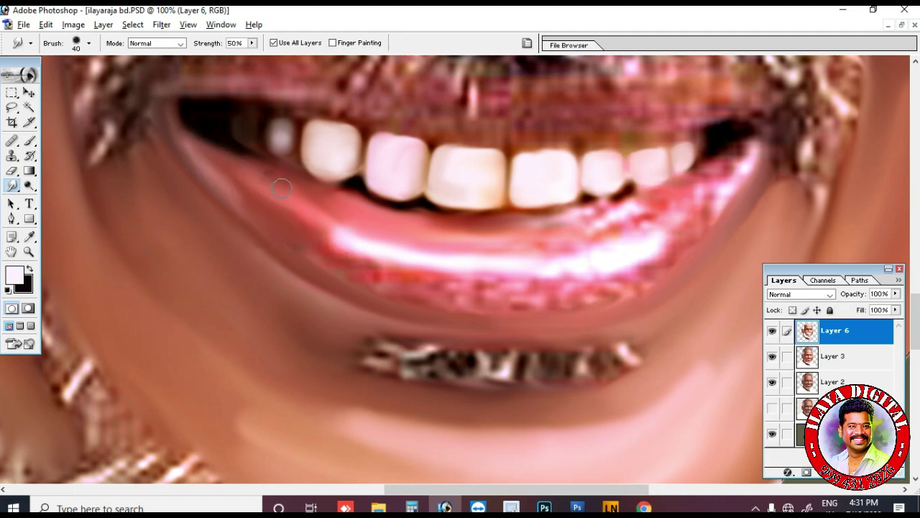
pyautogui.press('d')
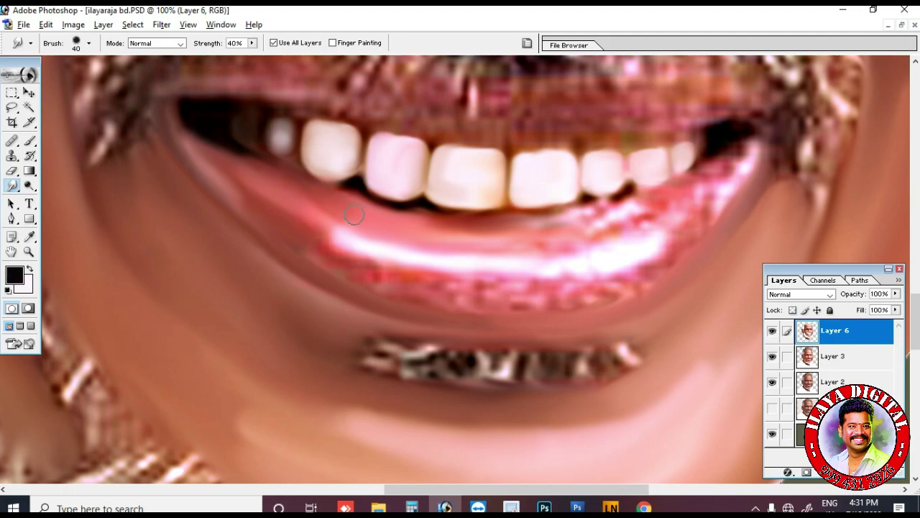
pyautogui.press(']')
pyautogui.press(']')
pyautogui.press(']')
pyautogui.moveTo(417, 301)
pyautogui.mouseDown()
pyautogui.moveTo(455, 288)
pyautogui.moveTo(438, 296)
pyautogui.mouseUp()
pyautogui.moveTo(572, 285)
pyautogui.mouseDown()
pyautogui.moveTo(693, 217)
pyautogui.moveTo(618, 271)
pyautogui.moveTo(680, 228)
pyautogui.moveTo(557, 282)
pyautogui.mouseUp()
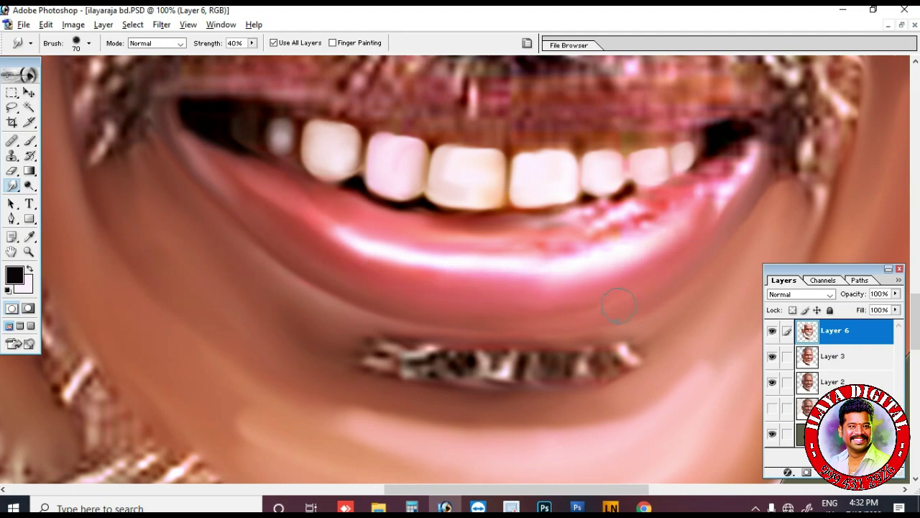
# Smudge the lower lip towards the right mouth corner at 40% strength with a brush of up to 70 px.
pyautogui.moveTo(714, 356); pyautogui.dragTo(519, 434)
pyautogui.press('[')
pyautogui.press('[')
pyautogui.moveTo(536, 275)
pyautogui.mouseDown()
pyautogui.moveTo(573, 244)
pyautogui.moveTo(552, 271)
pyautogui.moveTo(584, 243)
pyautogui.moveTo(599, 243)
pyautogui.mouseUp()
pyautogui.moveTo(583, 298); pyautogui.dragTo(605, 253)
pyautogui.press(']')
pyautogui.press(']')
pyautogui.press(']')
pyautogui.press('[')
pyautogui.press('[')
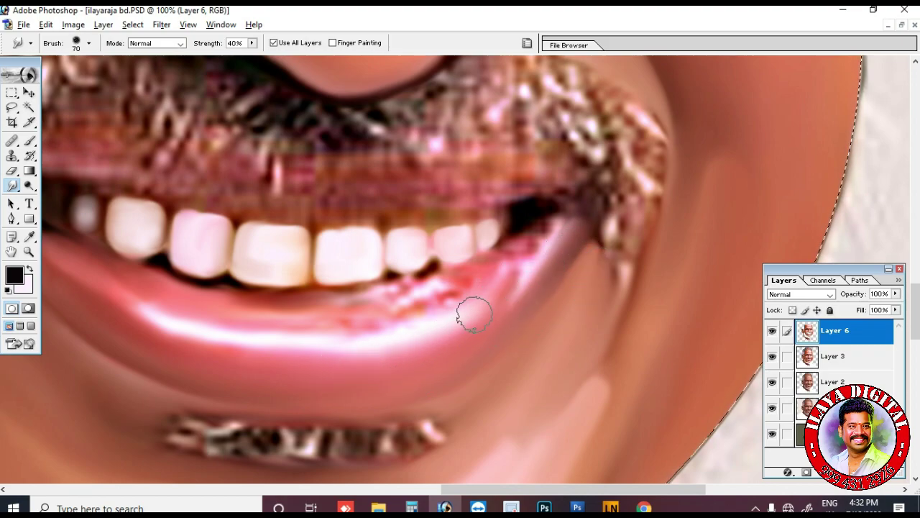
# Smooth the inner right part of the lower lip and the upper edge of its highlight with a 50 to 60 px smudge brush.
pyautogui.press('[')
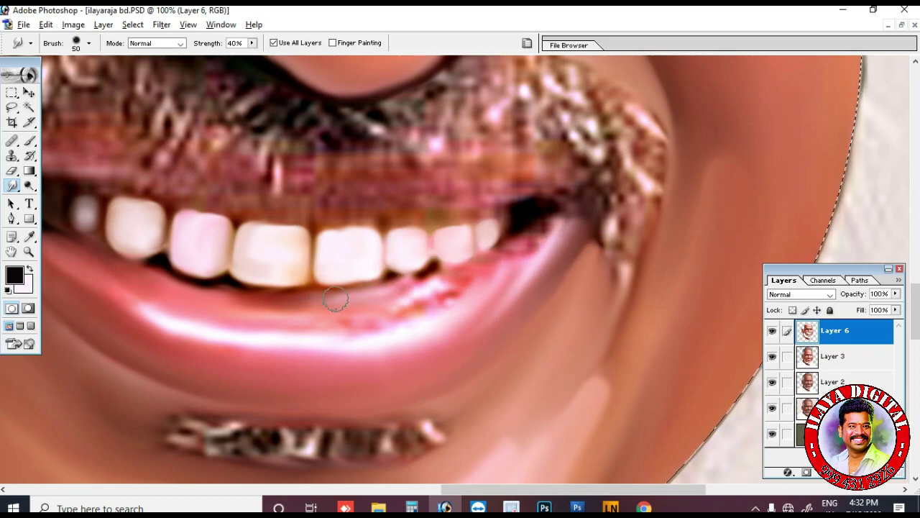
pyautogui.moveTo(421, 284)
pyautogui.mouseDown()
pyautogui.moveTo(497, 259)
pyautogui.moveTo(506, 249)
pyautogui.moveTo(478, 265)
pyautogui.moveTo(536, 225)
pyautogui.moveTo(522, 214)
pyautogui.moveTo(554, 208)
pyautogui.moveTo(521, 255)
pyautogui.mouseUp()
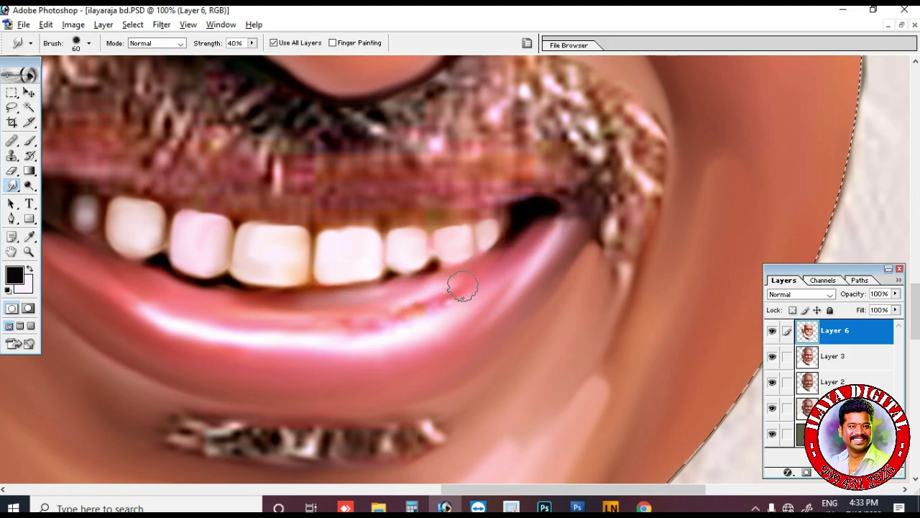
pyautogui.moveTo(464, 285); pyautogui.dragTo(354, 313)
pyautogui.press('[')
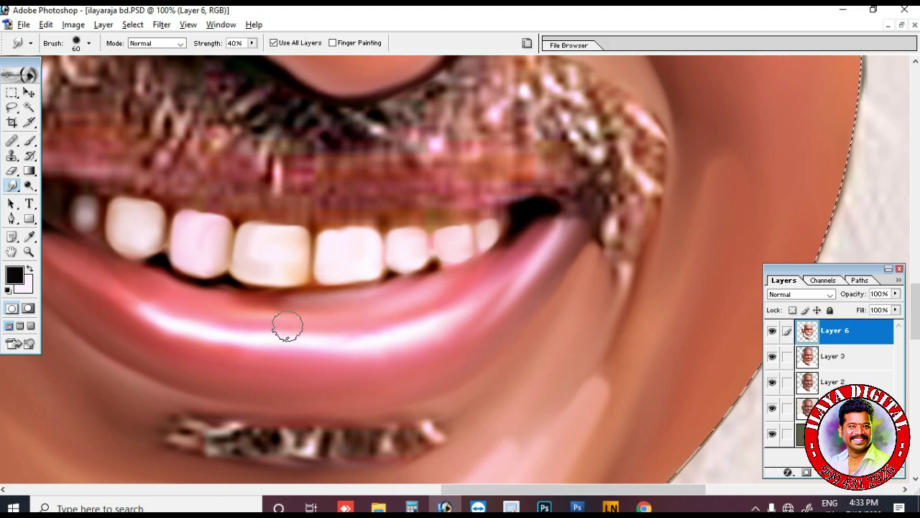
pyautogui.press(']')
pyautogui.moveTo(243, 339); pyautogui.dragTo(148, 311)
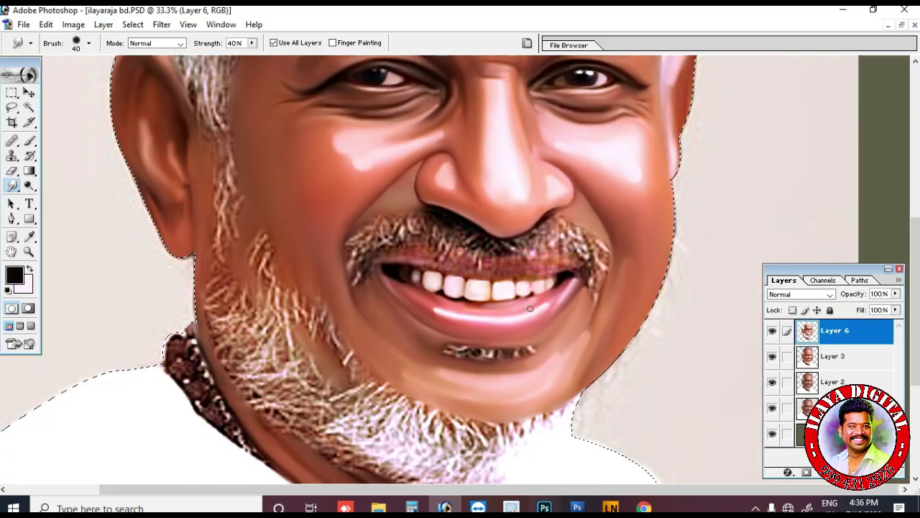
# Smudge the upper lip smooth from corner to corner at 45% strength with a 40 to 60 px brush.
pyautogui.hotkey('ctrl', '+')
pyautogui.hotkey('ctrl', '+')
pyautogui.hotkey('ctrl', '+')
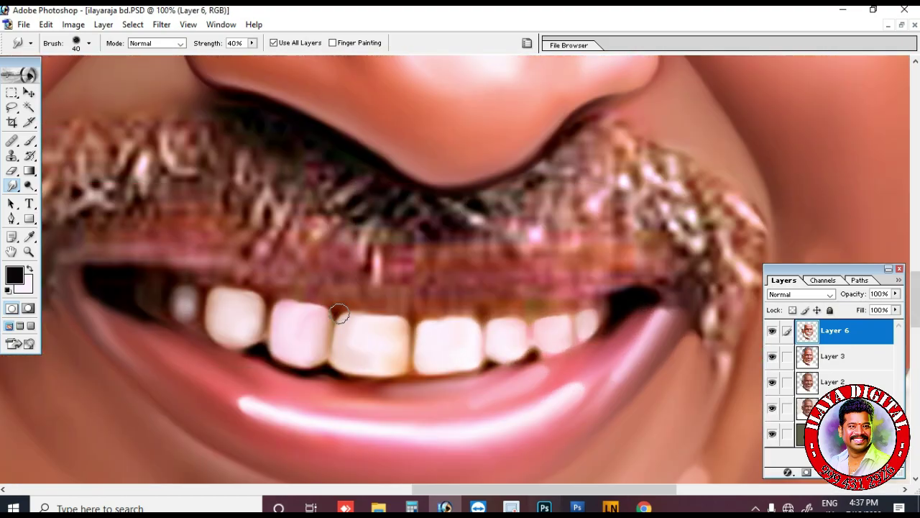
pyautogui.scroll(-2, 403, 273)
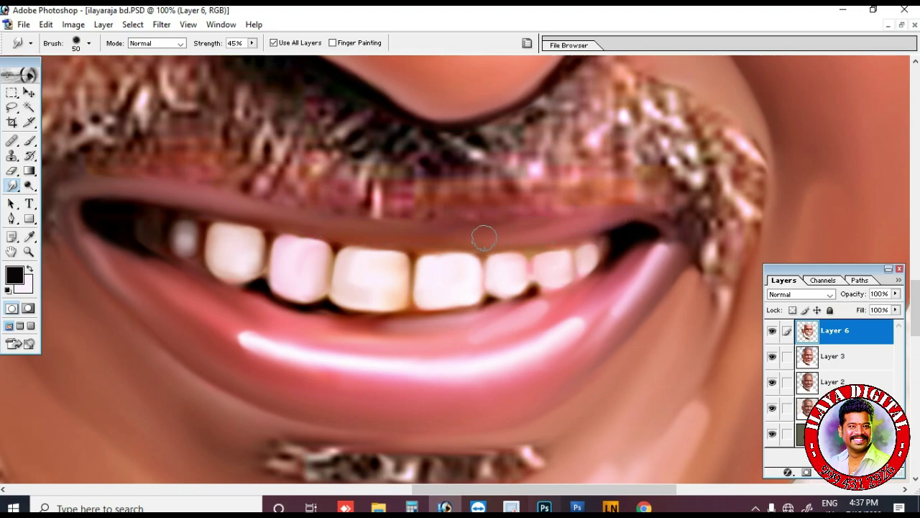
pyautogui.scroll(2, 494, 249)
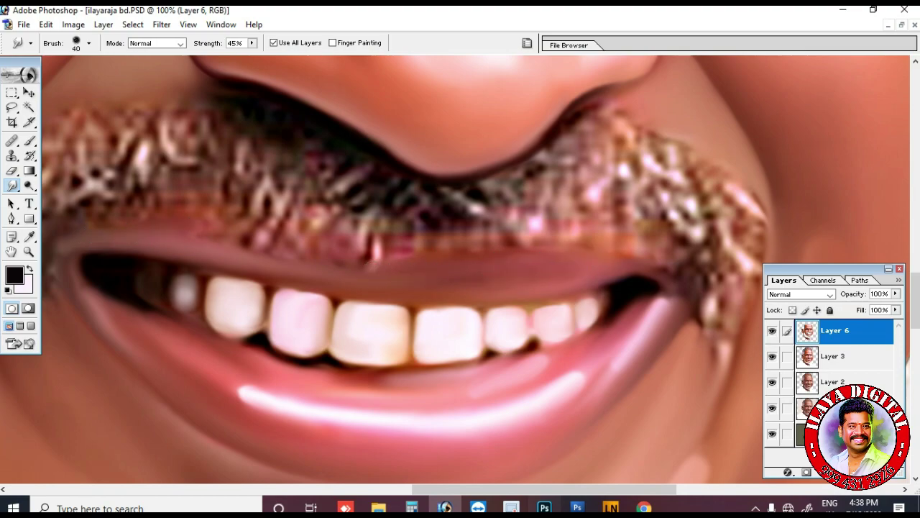
pyautogui.moveTo(177, 223); pyautogui.dragTo(303, 235)
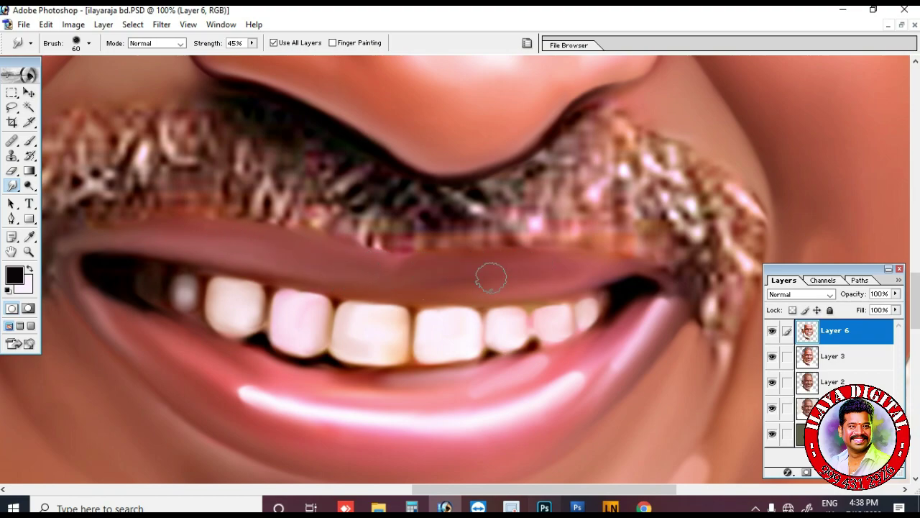
# Examine the smudged lips and the surrounding mouth area at several zoom levels.
pyautogui.hotkey('ctrl', '-')
pyautogui.hotkey('ctrl', '-')
pyautogui.hotkey('ctrl', '-')
pyautogui.hotkey('ctrl', '+')
pyautogui.hotkey('ctrl', '+')
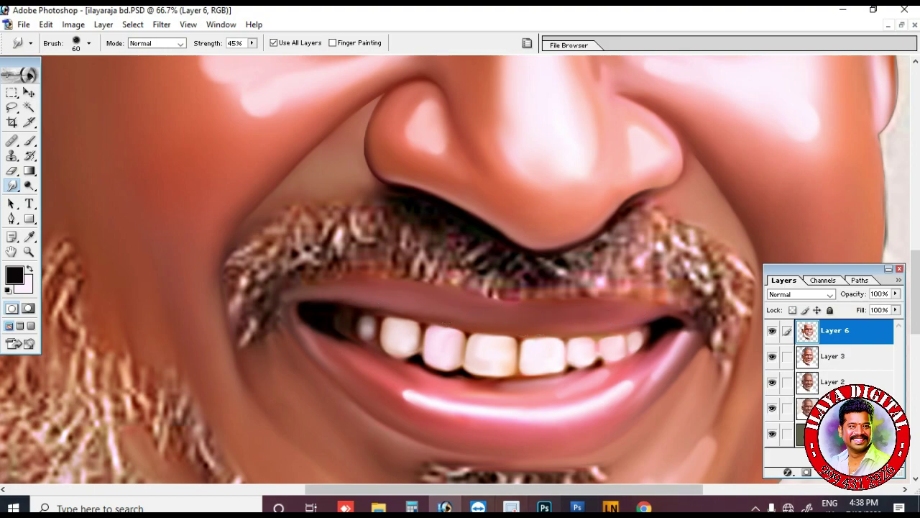
pyautogui.scroll(-1, 578, 345)
pyautogui.hotkey('ctrl', '+')
pyautogui.hotkey('ctrl', '+')
pyautogui.press('3')
pyautogui.scroll(-3, 386, 300)
pyautogui.hscroll(-4, 284, 209)
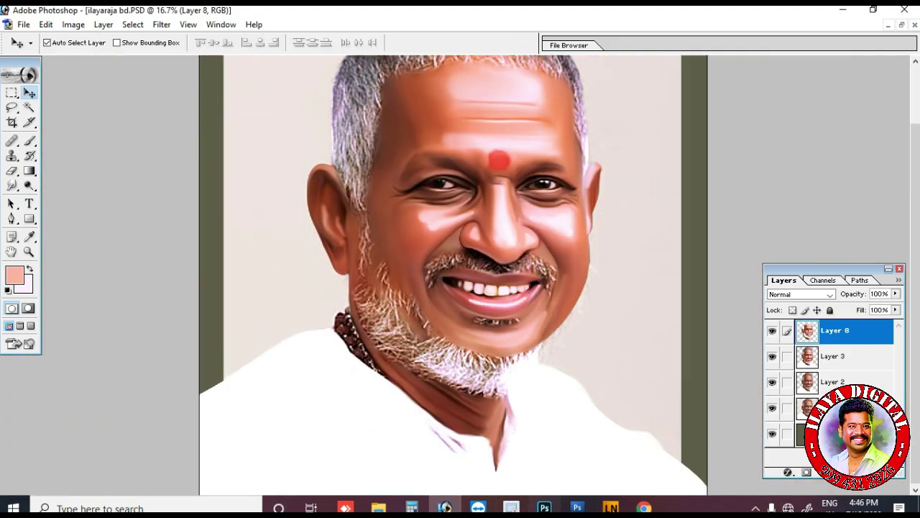
# Duplicate Layer 3, merge the copy with the linked Layer 8, and hide the original Layer 3.
pyautogui.hotkey('ctrl', '-')
pyautogui.click(838, 355)
pyautogui.hotkey('ctrl', 'j')
pyautogui.click(787, 330)
pyautogui.hotkey('ctrl', 'e')
pyautogui.click(772, 356)
pyautogui.hotkey('ctrl', '+')
# Darken the olive green background on Layer 0 to near black with Hue/Saturation.
pyautogui.click(837, 434)
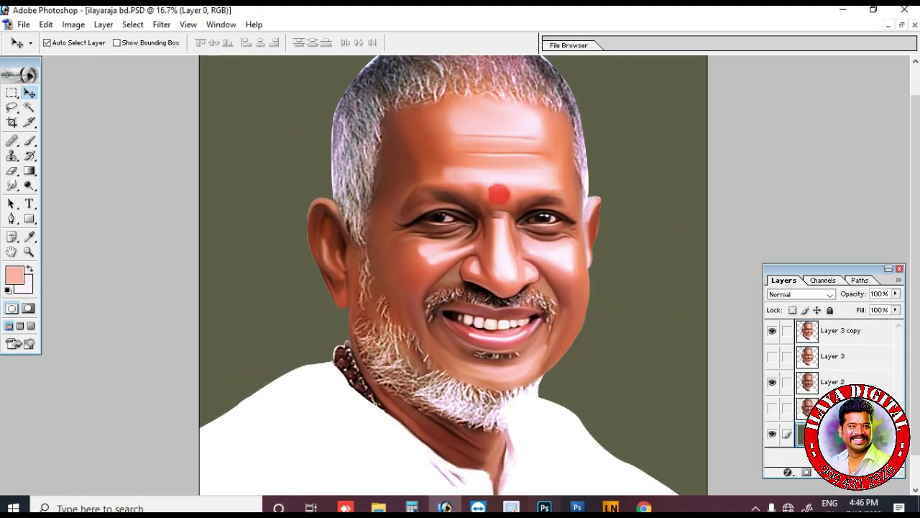
pyautogui.hotkey('ctrl', 'u')
pyautogui.press('Return')
pyautogui.hotkey('ctrl', '-')
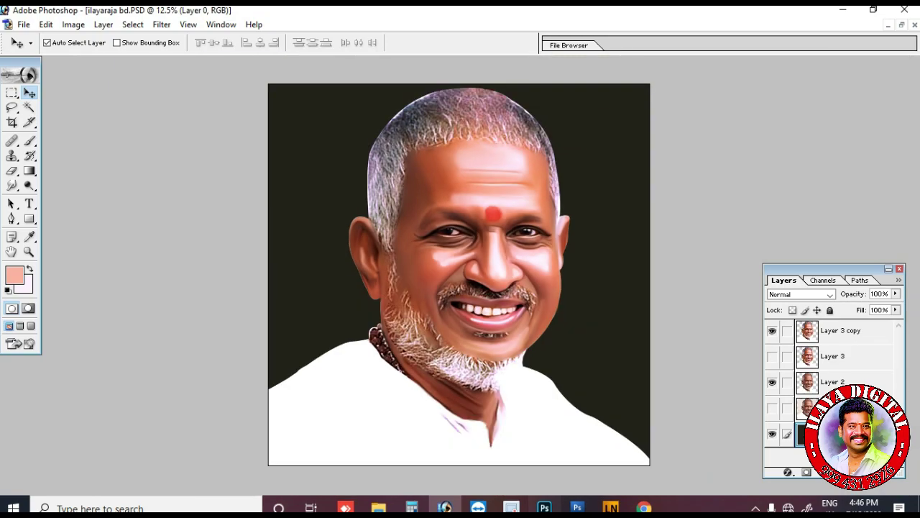
# Compare the portrait with Layer 3 copy hidden and shown.
pyautogui.hotkey('ctrl', '+')
pyautogui.hotkey('ctrl', '+')
pyautogui.click(772, 331)
pyautogui.click(772, 331)
pyautogui.click(772, 331)
pyautogui.click(772, 330)
pyautogui.click(772, 331)
# Show Layer 3 and erase the left side of the nose bridge on Layer 3 copy with a 70 px eraser.
pyautogui.press('z')
pyautogui.moveTo(471, 223); pyautogui.dragTo(543, 268)
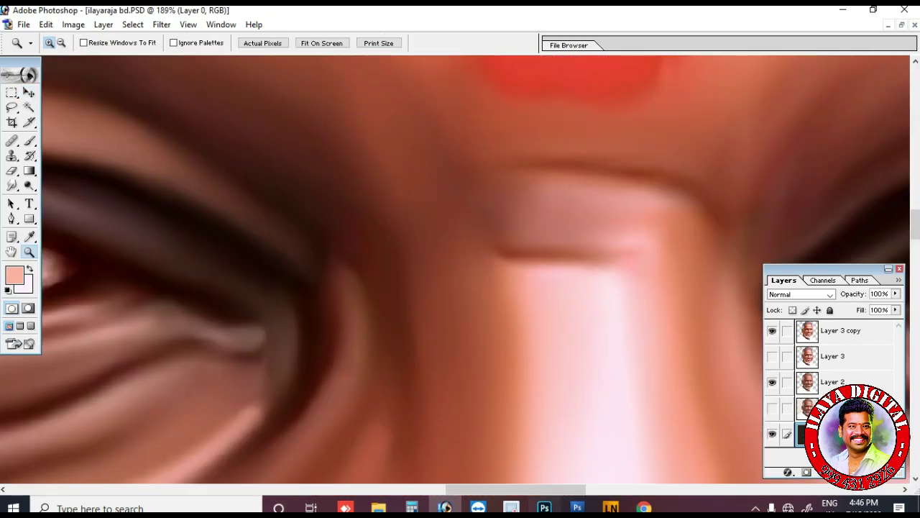
pyautogui.hotkey('ctrl', '-')
pyautogui.hotkey('ctrl', '-')
pyautogui.press('e')
pyautogui.click(772, 356)
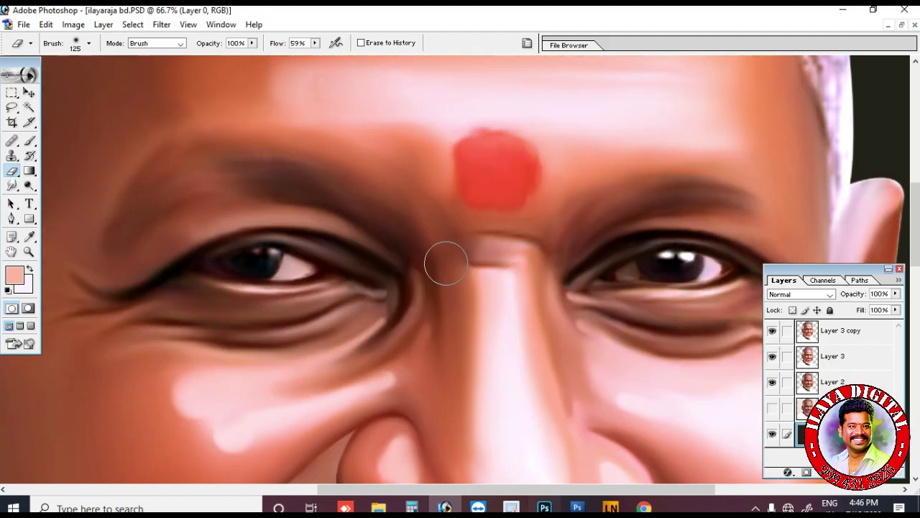
pyautogui.keyDown('ctrl'); pyautogui.click(443, 251); pyautogui.keyUp('ctrl')
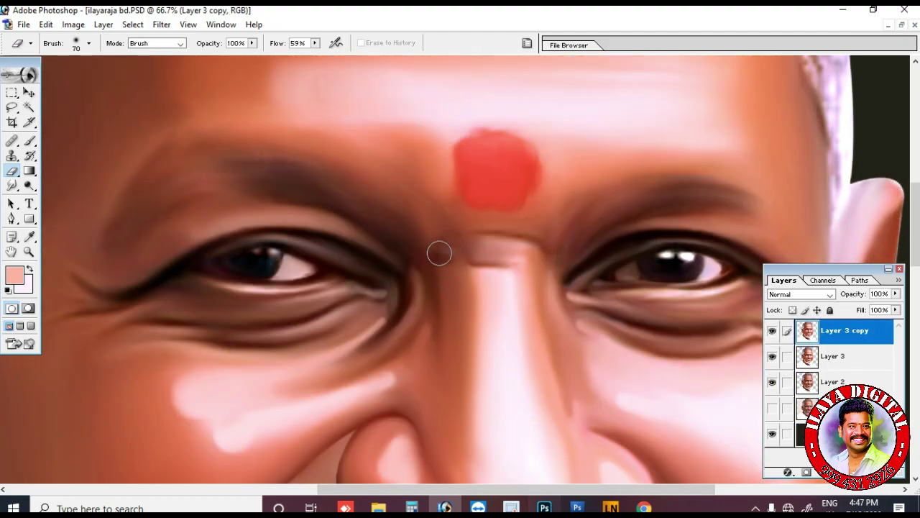
pyautogui.hotkey('ctrl', '+')
# Smudge the crease across the nose bridge below the red dot at 40% strength with a 50 to 80 px brush.
pyautogui.press('r')
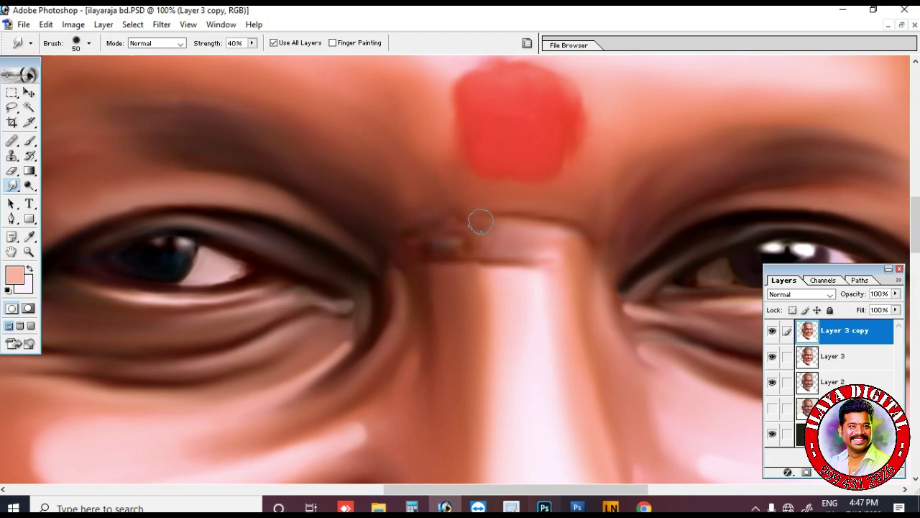
pyautogui.moveTo(477, 228)
pyautogui.mouseDown()
pyautogui.moveTo(437, 248)
pyautogui.moveTo(517, 238)
pyautogui.mouseUp()
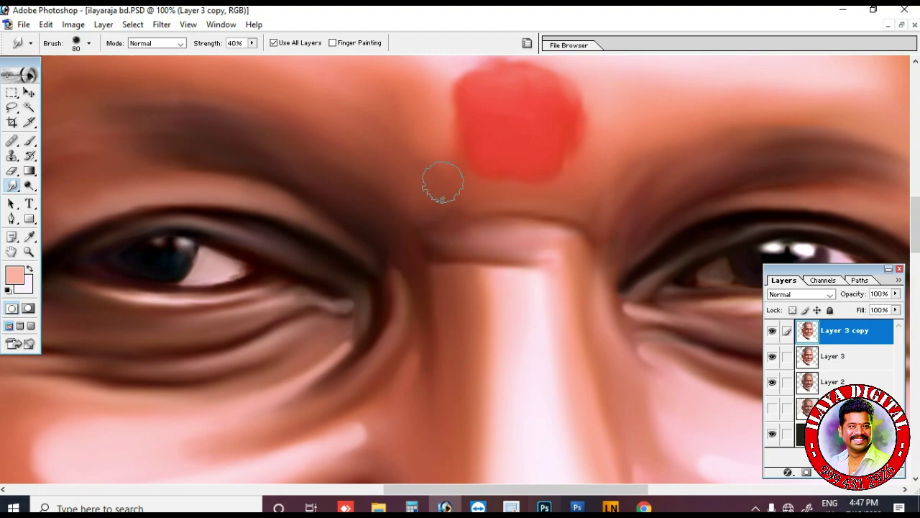
pyautogui.press(']')
pyautogui.press(']')
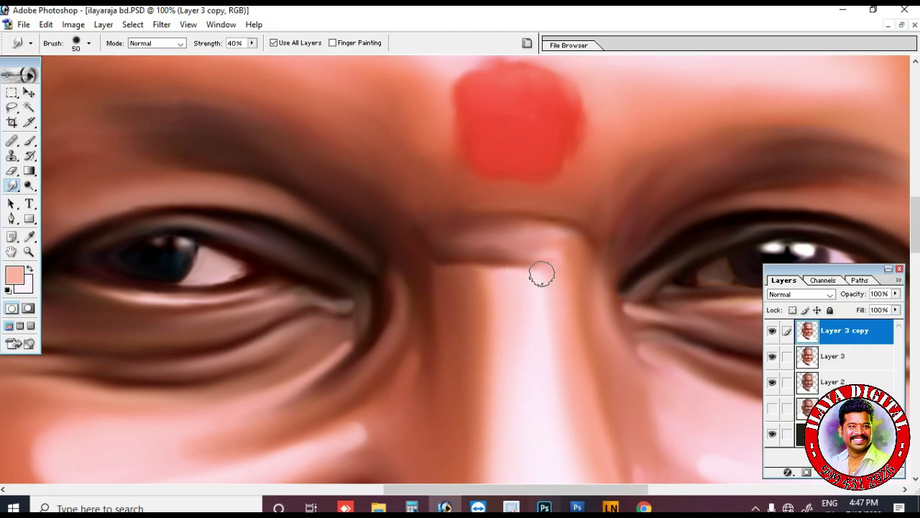
pyautogui.scroll(-3, 507, 273)
pyautogui.hotkey('ctrl', '-')
pyautogui.hotkey('ctrl', '-')
pyautogui.hotkey('ctrl', '-')
pyautogui.hotkey('ctrl', '-')
pyautogui.hotkey('ctrl', '-')
pyautogui.hotkey('ctrl', '-')
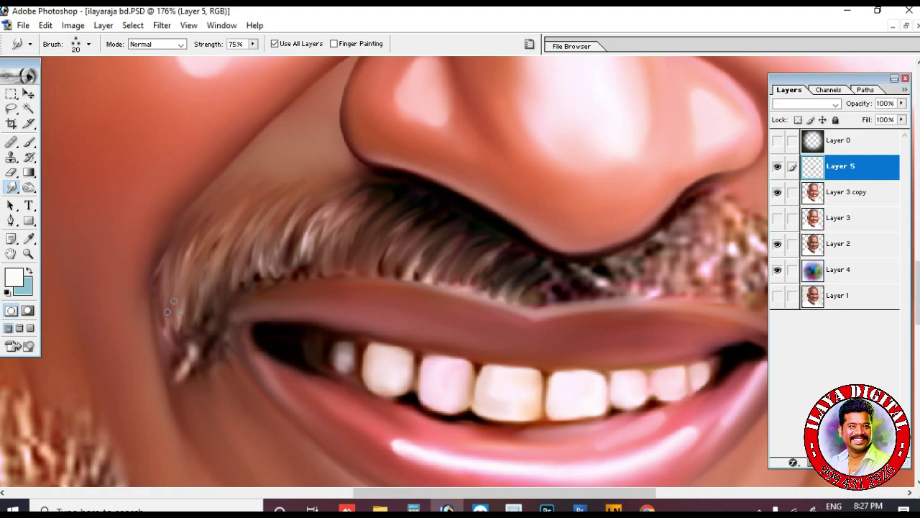
# Smudge individual hairs into the moustache's left half on Layer 5 at 75% strength with the 20 px three-dot brush, undoing the last stroke.
pyautogui.moveTo(219, 209); pyautogui.dragTo(216, 315)
pyautogui.moveTo(202, 259)
pyautogui.mouseDown()
pyautogui.moveTo(214, 341)
pyautogui.moveTo(204, 367)
pyautogui.moveTo(224, 363)
pyautogui.mouseUp()
pyautogui.moveTo(259, 288)
pyautogui.mouseDown()
pyautogui.moveTo(363, 195)
pyautogui.moveTo(403, 237)
pyautogui.moveTo(475, 226)
pyautogui.moveTo(497, 314)
pyautogui.mouseUp()
pyautogui.moveTo(550, 276); pyautogui.dragTo(522, 316)
pyautogui.moveTo(368, 193); pyautogui.dragTo(323, 273)
pyautogui.moveTo(360, 194); pyautogui.dragTo(307, 279)
pyautogui.hotkey('ctrl', 'z')
pyautogui.hotkey('ctrl', '-')
pyautogui.hotkey('ctrl', '-')
pyautogui.hotkey('ctrl', '-')
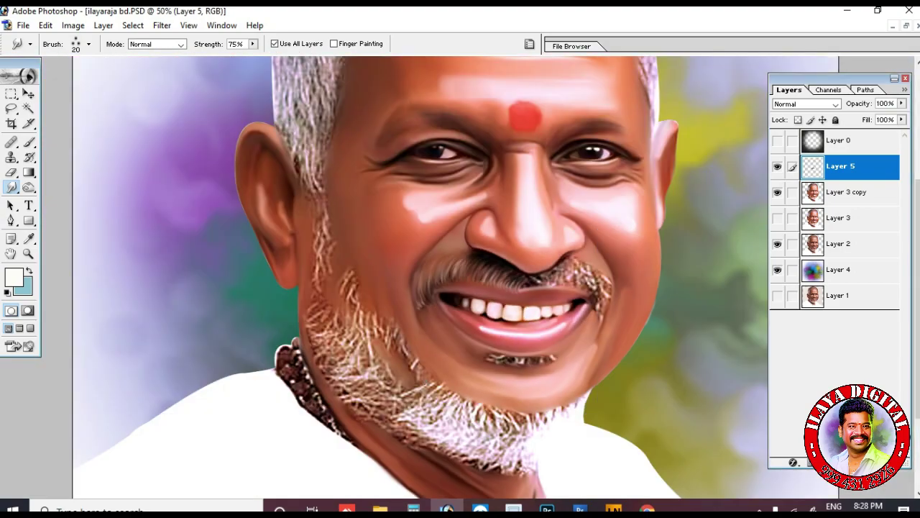
# Smudge curved hairs into the moustache's right half, from its outer end to below the nostril.
pyautogui.hotkey('ctrl', '+')
pyautogui.hotkey('ctrl', '+')
pyautogui.hotkey('ctrl', '+')
pyautogui.moveTo(719, 323); pyautogui.dragTo(288, 284)
pyautogui.press('Tab')
pyautogui.moveTo(530, 155); pyautogui.dragTo(551, 246)
pyautogui.moveTo(548, 155); pyautogui.dragTo(569, 260)
pyautogui.moveTo(565, 172); pyautogui.dragTo(591, 313)
pyautogui.moveTo(585, 178); pyautogui.dragTo(615, 311)
pyautogui.moveTo(611, 185); pyautogui.dragTo(636, 296)
pyautogui.moveTo(630, 211); pyautogui.dragTo(608, 329)
pyautogui.moveTo(643, 241); pyautogui.dragTo(610, 331)
pyautogui.moveTo(602, 275); pyautogui.dragTo(579, 342)
pyautogui.moveTo(623, 276)
pyautogui.mouseDown()
pyautogui.moveTo(592, 336)
pyautogui.moveTo(595, 381)
pyautogui.mouseUp()
pyautogui.moveTo(528, 170); pyautogui.dragTo(560, 283)
pyautogui.moveTo(563, 187); pyautogui.dragTo(569, 267)
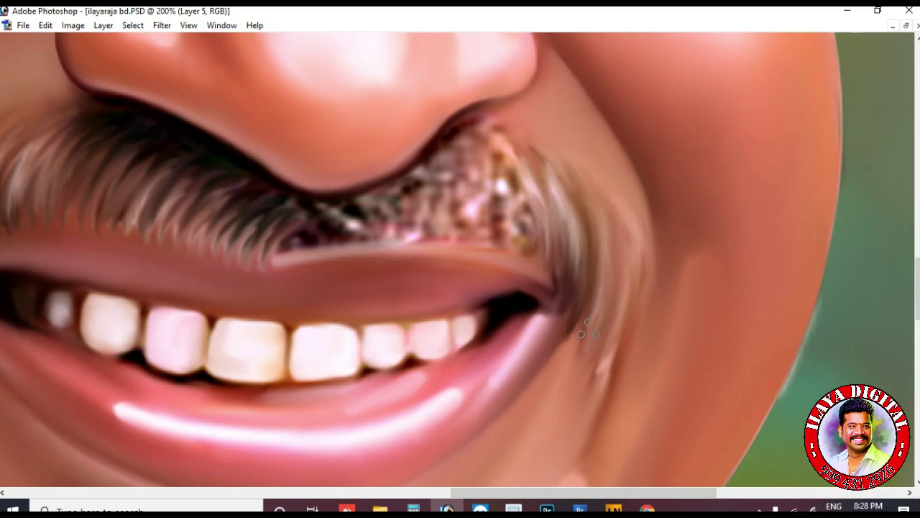
pyautogui.moveTo(428, 187)
pyautogui.mouseDown()
pyautogui.moveTo(503, 133)
pyautogui.moveTo(561, 215)
pyautogui.mouseUp()
pyautogui.moveTo(572, 176); pyautogui.dragTo(592, 251)
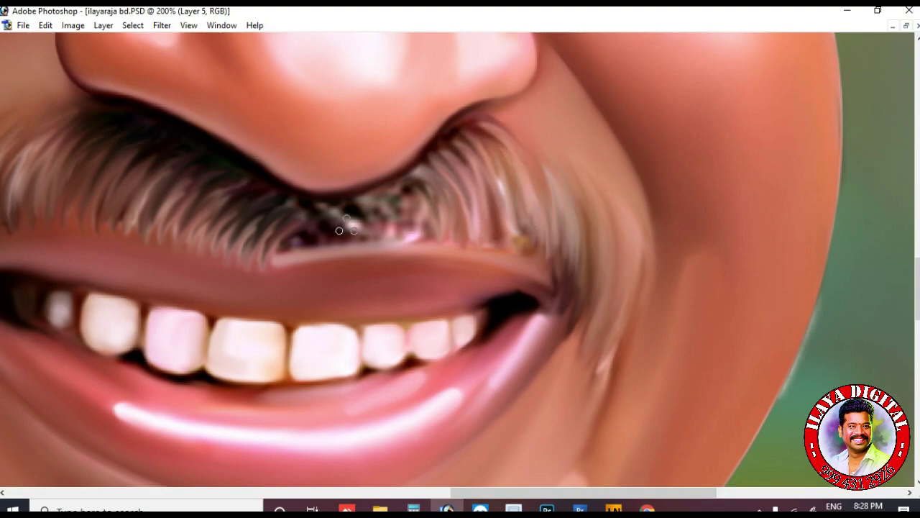
# Smudge short hairs into the moustache's centre directly below the nose tip.
pyautogui.hotkey('ctrl', '+')
pyautogui.hotkey('ctrl', '+')
pyautogui.moveTo(137, 229); pyautogui.dragTo(403, 326)
pyautogui.moveTo(514, 269); pyautogui.dragTo(433, 350)
pyautogui.moveTo(526, 275); pyautogui.dragTo(557, 316)
pyautogui.moveTo(618, 241); pyautogui.dragTo(627, 320)
pyautogui.moveTo(658, 219); pyautogui.dragTo(694, 281)
pyautogui.moveTo(740, 191); pyautogui.dragTo(762, 287)
pyautogui.moveTo(474, 252); pyautogui.dragTo(435, 338)
pyautogui.moveTo(435, 280); pyautogui.dragTo(401, 360)
pyautogui.moveTo(530, 288); pyautogui.dragTo(510, 351)
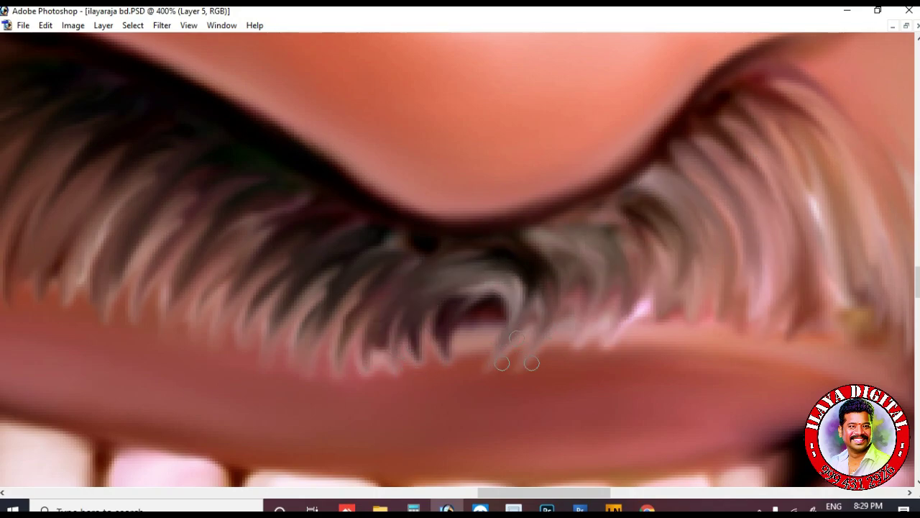
pyautogui.scroll(-5, 510, 356)
pyautogui.scroll(4, 457, 299)
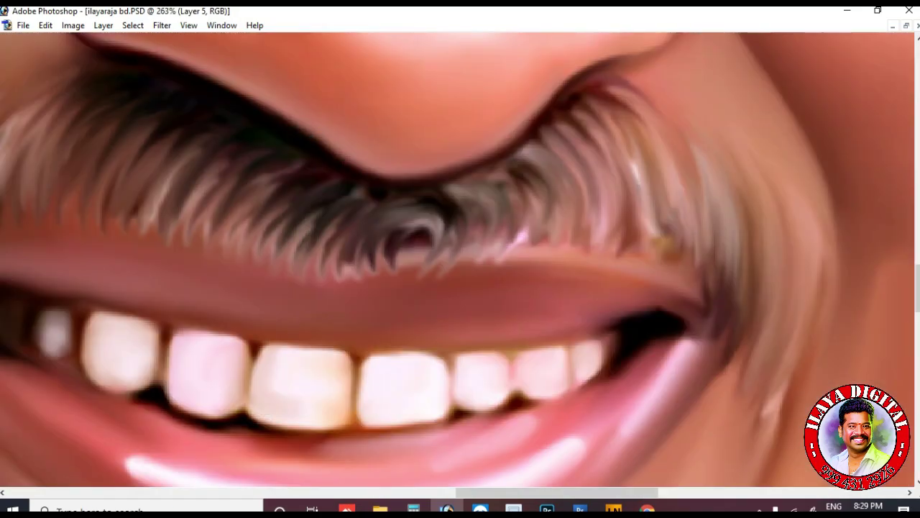
# Undo the last six strokes at the moustache's centre and clean the hair tips off the upper lip's edge.
pyautogui.hotkey('ctrl', 'alt', 'z')
pyautogui.hotkey('ctrl', 'alt', 'z')
pyautogui.hotkey('ctrl', 'alt', 'z')
pyautogui.hotkey('ctrl', 'alt', 'z')
pyautogui.hotkey('ctrl', 'alt', 'z')
pyautogui.hotkey('ctrl', 'alt', 'z')
pyautogui.press('Tab')
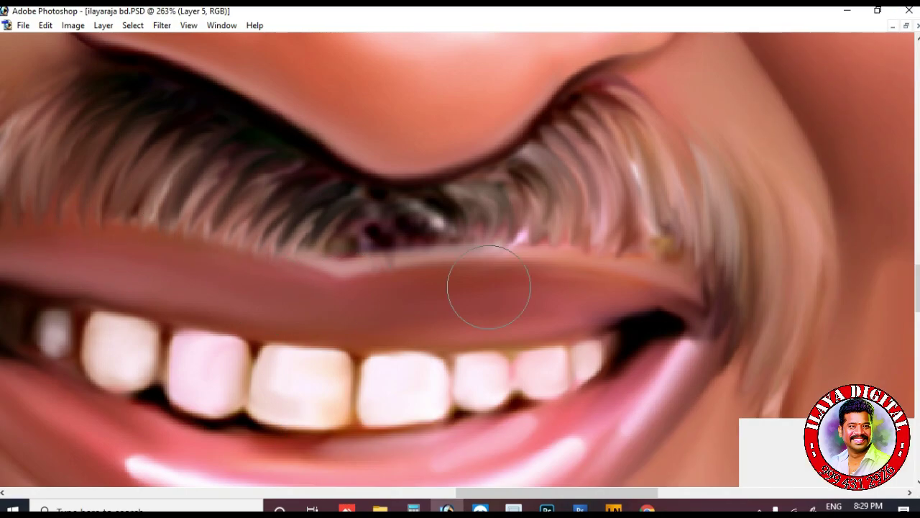
pyautogui.hscroll(-4, 222, 297)
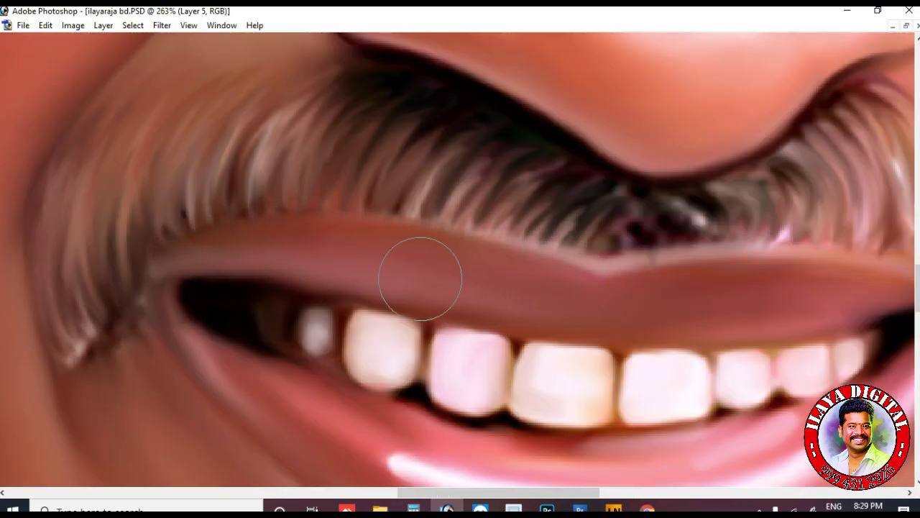
pyautogui.scroll(2, 434, 266)
pyautogui.hscroll(-1, 434, 266)
pyautogui.hscroll(6, 694, 343)
pyautogui.scroll(-1, 694, 343)
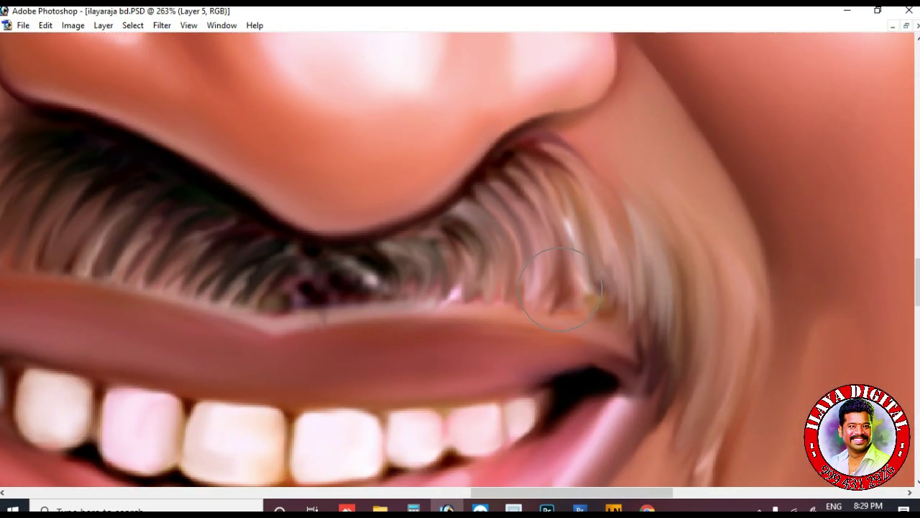
# Rework the moustache's centre and right half with short downward smudged hairs, undoing the final stroke.
pyautogui.moveTo(568, 245); pyautogui.dragTo(550, 308)
pyautogui.moveTo(611, 276); pyautogui.dragTo(617, 318)
pyautogui.moveTo(635, 275); pyautogui.dragTo(651, 366)
pyautogui.moveTo(396, 260); pyautogui.dragTo(392, 296)
pyautogui.moveTo(348, 265); pyautogui.dragTo(374, 294)
pyautogui.moveTo(314, 256)
pyautogui.mouseDown()
pyautogui.moveTo(311, 305)
pyautogui.moveTo(279, 315)
pyautogui.mouseUp()
pyautogui.moveTo(305, 269)
pyautogui.mouseDown()
pyautogui.moveTo(315, 314)
pyautogui.moveTo(348, 315)
pyautogui.mouseUp()
pyautogui.moveTo(384, 271); pyautogui.dragTo(382, 306)
pyautogui.moveTo(474, 242); pyautogui.dragTo(486, 279)
pyautogui.moveTo(443, 226); pyautogui.dragTo(463, 289)
pyautogui.moveTo(571, 251); pyautogui.dragTo(574, 309)
pyautogui.moveTo(653, 281); pyautogui.dragTo(664, 351)
pyautogui.moveTo(243, 271); pyautogui.dragTo(235, 308)
pyautogui.moveTo(281, 287)
pyautogui.mouseDown()
pyautogui.moveTo(279, 314)
pyautogui.moveTo(79, 309)
pyautogui.mouseUp()
pyautogui.hotkey('ctrl', 'z')
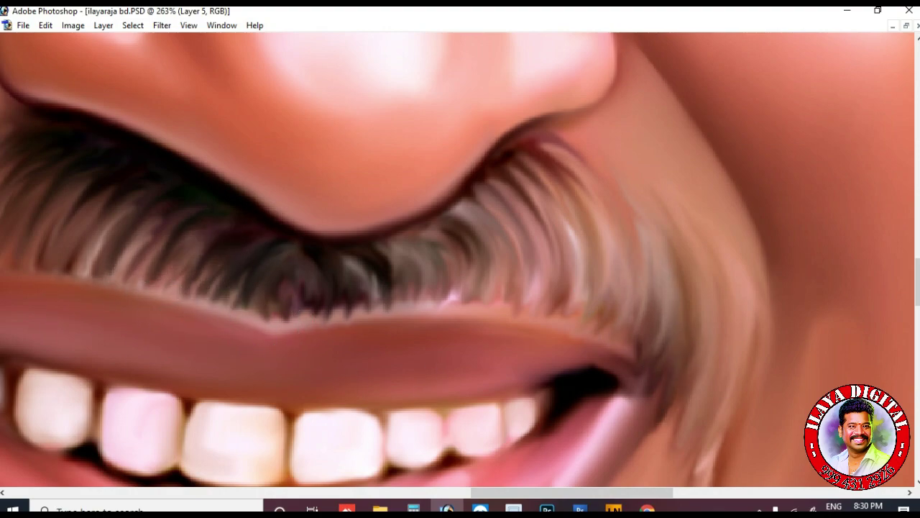
# Erase stray smudged hair tips along the upper lip's edge below the moustache's centre.
pyautogui.moveTo(348, 327); pyautogui.dragTo(263, 302)
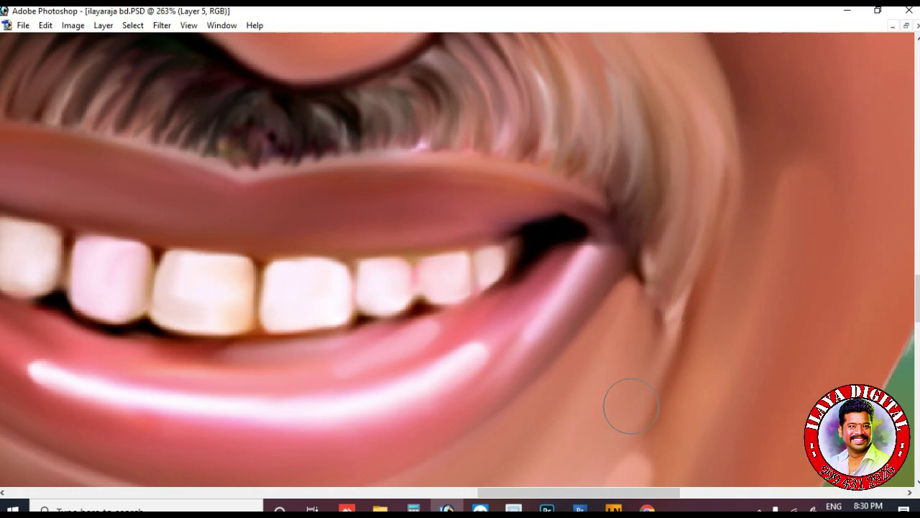
pyautogui.hotkey('ctrl', '0')
pyautogui.hotkey('ctrl', '1')
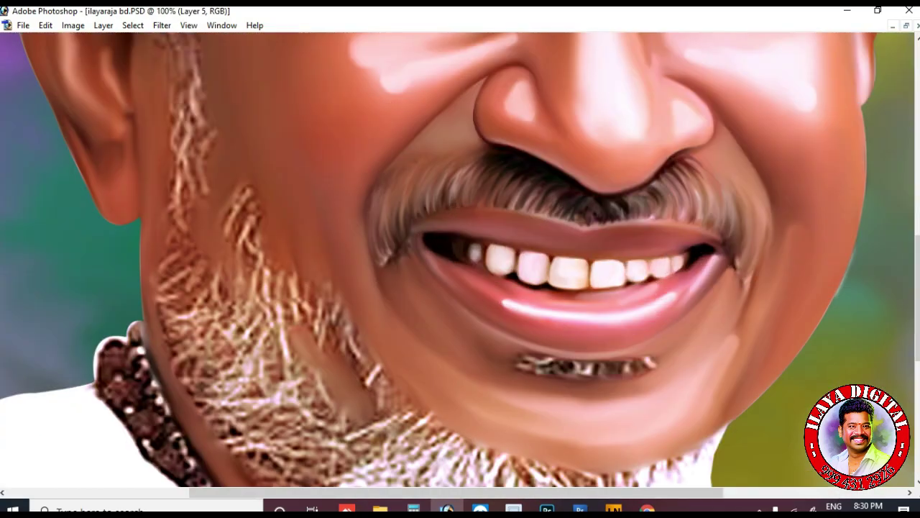
pyautogui.scroll(4, 631, 406)
pyautogui.hotkey('ctrl', '+')
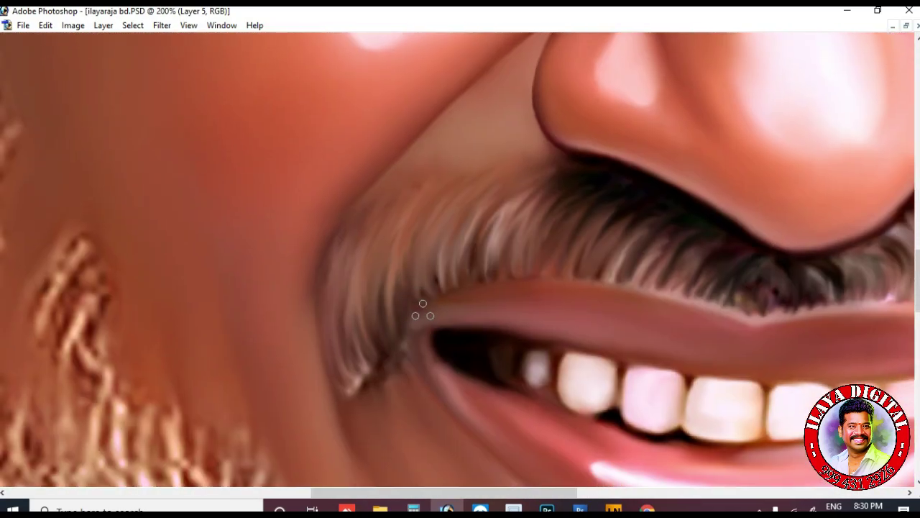
# Smudge fine hairs up and down through the dark hair patch beneath the lower lip on Layer 5.
pyautogui.hotkey('ctrl', '-')
pyautogui.hotkey('ctrl', '-')
pyautogui.hotkey('ctrl', '-')
pyautogui.hotkey('ctrl', '-')
pyautogui.moveTo(460, 297); pyautogui.dragTo(568, 351)
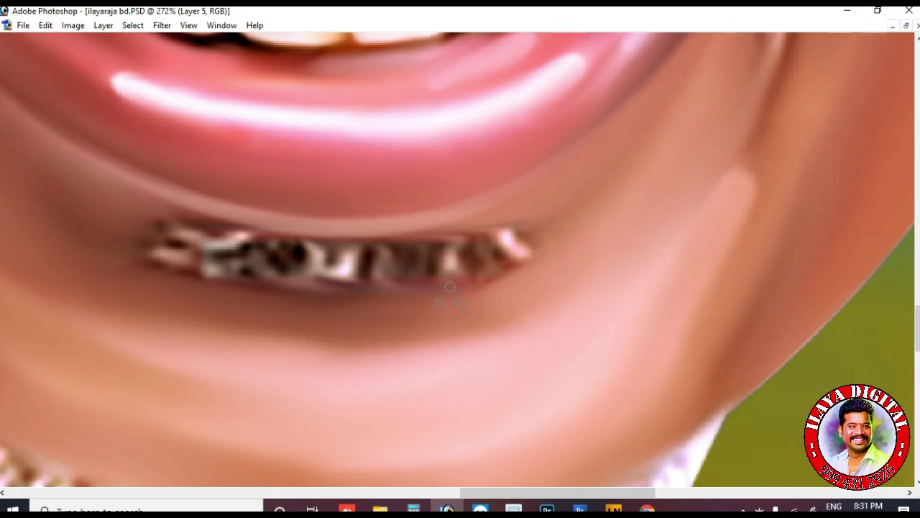
pyautogui.moveTo(189, 219)
pyautogui.mouseDown()
pyautogui.moveTo(222, 272)
pyautogui.moveTo(345, 259)
pyautogui.mouseUp()
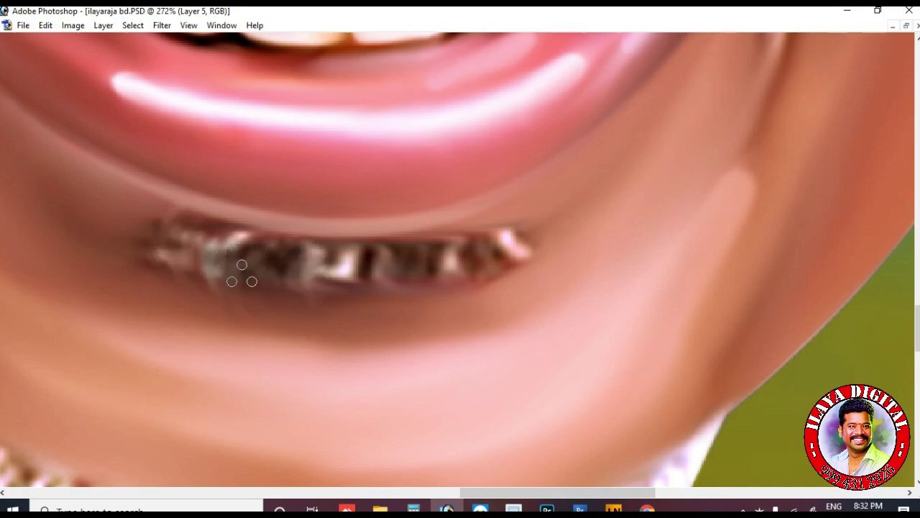
pyautogui.moveTo(229, 251)
pyautogui.mouseDown()
pyautogui.moveTo(420, 298)
pyautogui.moveTo(497, 225)
pyautogui.mouseUp()
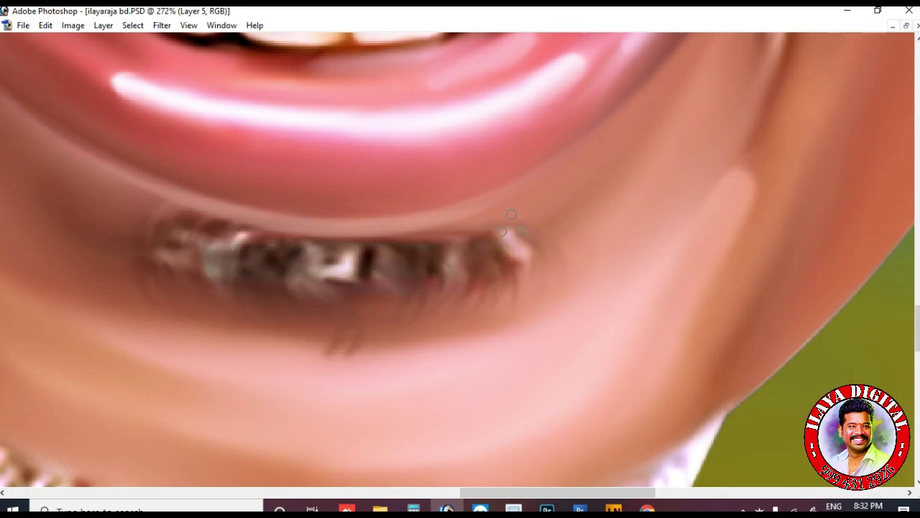
pyautogui.moveTo(439, 280)
pyautogui.mouseDown()
pyautogui.moveTo(206, 266)
pyautogui.moveTo(216, 239)
pyautogui.mouseUp()
# Undo all the smudge strokes made in the hair patch beneath the lower lip.
pyautogui.press('Tab')
pyautogui.hotkey('ctrl', '-')
pyautogui.hotkey('ctrl', '-')
pyautogui.hotkey('ctrl', '-')
pyautogui.hotkey('ctrl', '-')
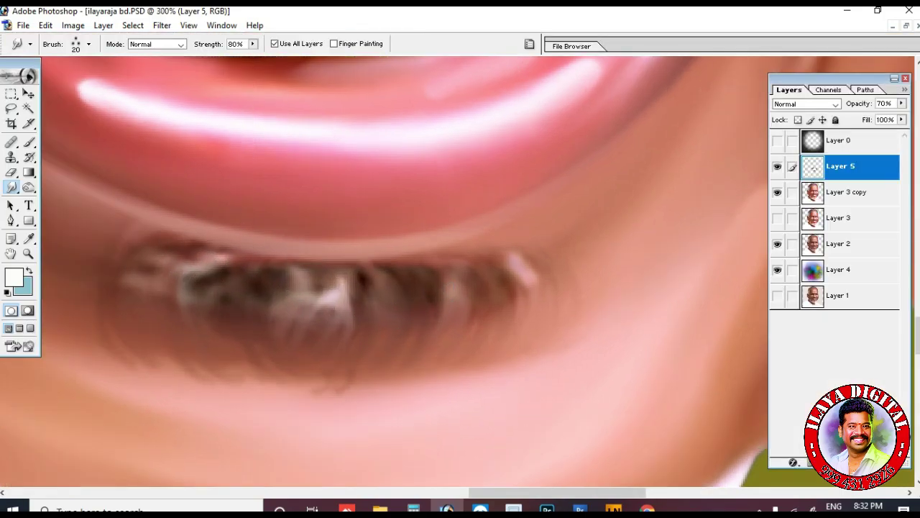
pyautogui.press('z')
pyautogui.moveTo(432, 237); pyautogui.dragTo(575, 317)
pyautogui.hotkey('ctrl', 'alt', 'z')
pyautogui.hotkey('ctrl', 'alt', 'z')
pyautogui.hotkey('ctrl', 'alt', 'z')
pyautogui.hotkey('ctrl', 'alt', 'z')
pyautogui.hotkey('ctrl', 'alt', 'z')
pyautogui.hotkey('ctrl', 'alt', 'z')
pyautogui.hotkey('ctrl', 'alt', 'z')
pyautogui.hotkey('ctrl', 'alt', 'z')
pyautogui.hotkey('ctrl', 'alt', 'z')
pyautogui.hotkey('ctrl', 'alt', 'z')
pyautogui.hotkey('ctrl', 'alt', 'z')
pyautogui.hotkey('ctrl', 'alt', 'z')
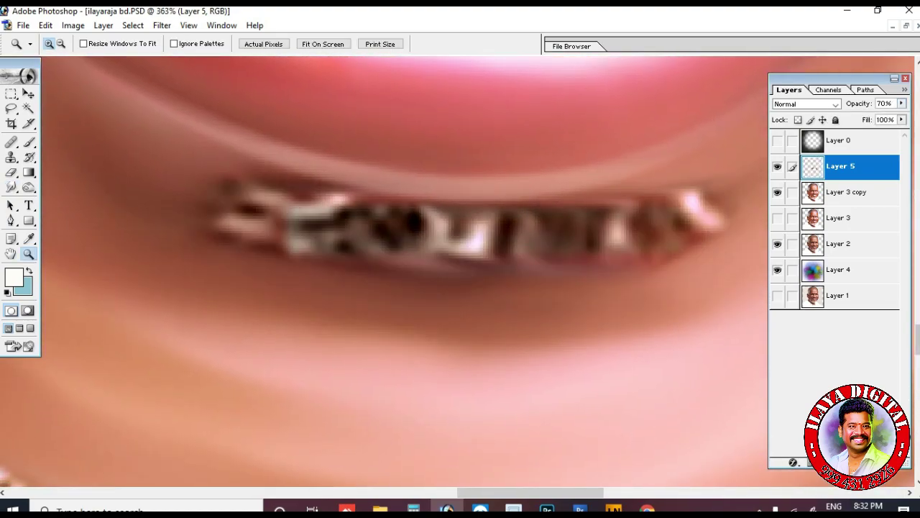
# Smudge short downward hairs through the patch beneath the lower lip with the 20 px brush at 80% strength.
pyautogui.press('r')
pyautogui.moveTo(273, 190); pyautogui.dragTo(269, 270)
pyautogui.moveTo(316, 205); pyautogui.dragTo(324, 281)
pyautogui.moveTo(392, 223); pyautogui.dragTo(403, 295)
pyautogui.moveTo(435, 216); pyautogui.dragTo(453, 291)
pyautogui.moveTo(259, 177); pyautogui.dragTo(284, 277)
pyautogui.moveTo(331, 194)
pyautogui.mouseDown()
pyautogui.moveTo(358, 293)
pyautogui.moveTo(477, 300)
pyautogui.moveTo(559, 226)
pyautogui.moveTo(676, 237)
pyautogui.moveTo(448, 320)
pyautogui.moveTo(489, 370)
pyautogui.mouseUp()
pyautogui.moveTo(478, 331); pyautogui.dragTo(456, 386)
pyautogui.hotkey('ctrl', '-')
pyautogui.hotkey('ctrl', '-')
pyautogui.hotkey('ctrl', '-')
pyautogui.hotkey('ctrl', '-')
pyautogui.moveTo(529, 158); pyautogui.dragTo(565, 206)
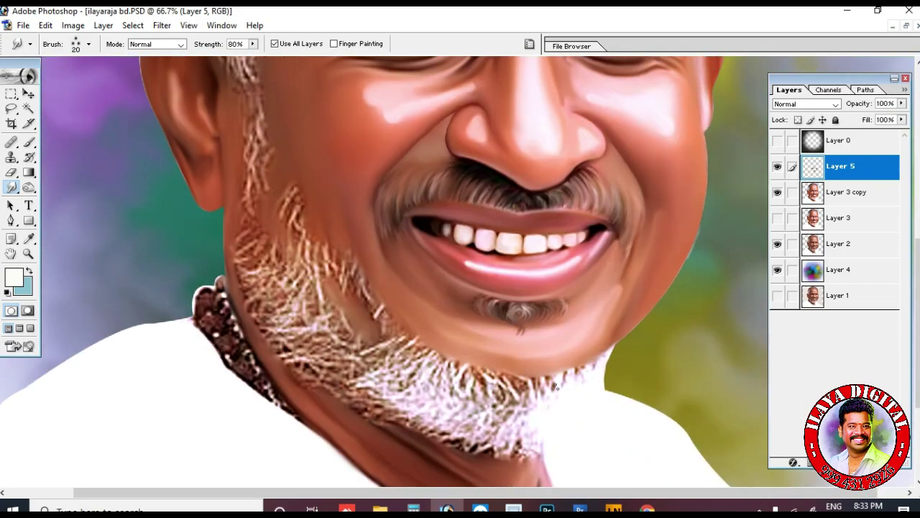
# Load the head cutout's outline as a selection and set the Smudge tool to a 30 px brush at 75% strength.
pyautogui.hotkey('ctrl', '-')
pyautogui.press('z')
pyautogui.moveTo(277, 263); pyautogui.dragTo(514, 424)
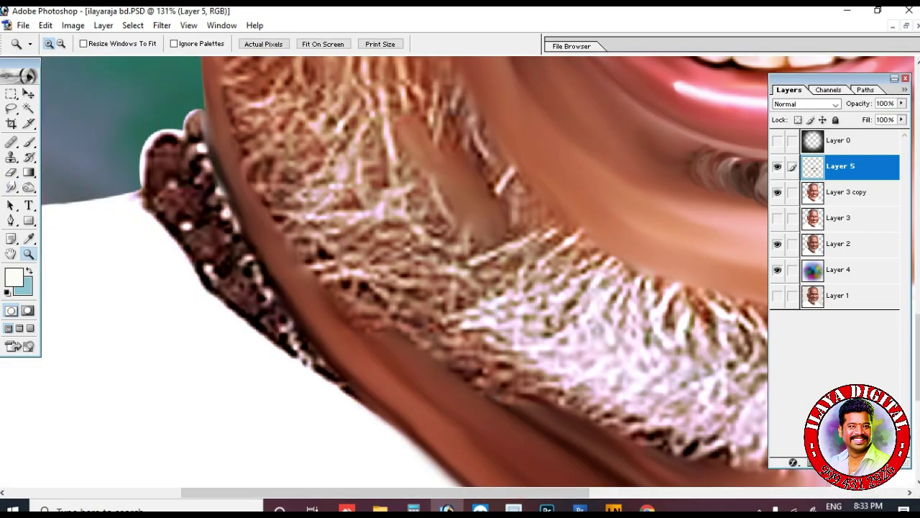
pyautogui.hotkey('ctrl', '-')
pyautogui.hotkey('ctrl', '-')
pyautogui.scroll(5, 403, 274)
pyautogui.hotkey('ctrl', '+')
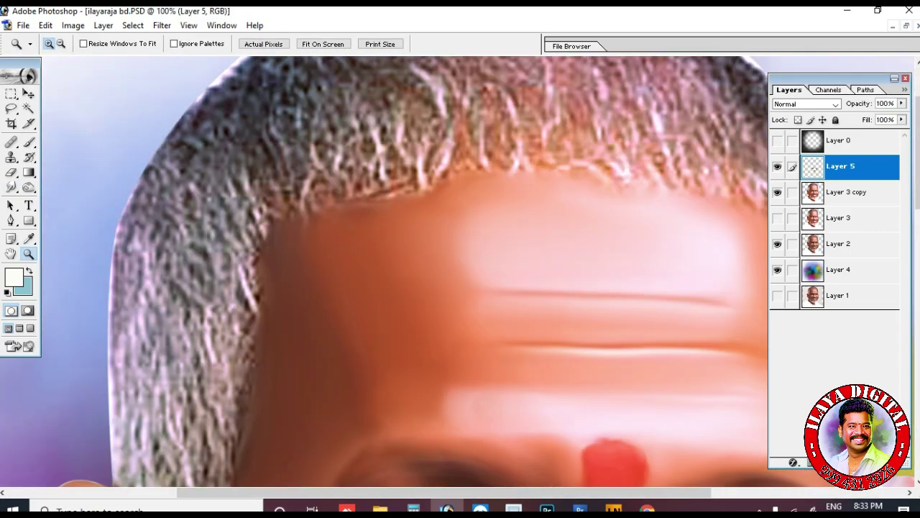
pyautogui.press('0')
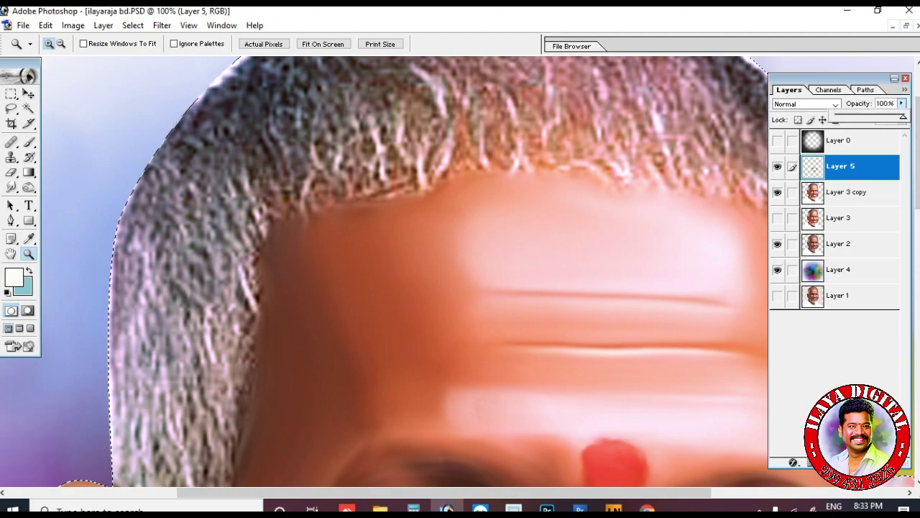
pyautogui.press('r')
pyautogui.scroll(3, 456, 215)
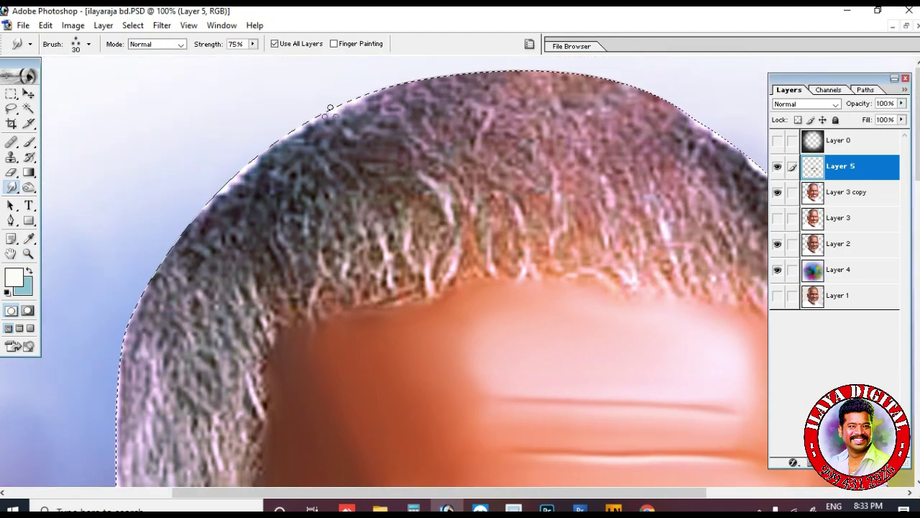
# Smudge long downward strands across the middle and right part of the front hair on Layer 5.
pyautogui.moveTo(382, 139); pyautogui.dragTo(443, 257)
pyautogui.moveTo(420, 131); pyautogui.dragTo(460, 240)
pyautogui.moveTo(454, 132); pyautogui.dragTo(482, 226)
pyautogui.moveTo(484, 127); pyautogui.dragTo(517, 224)
pyautogui.moveTo(534, 122); pyautogui.dragTo(623, 235)
pyautogui.moveTo(633, 171); pyautogui.dragTo(656, 243)
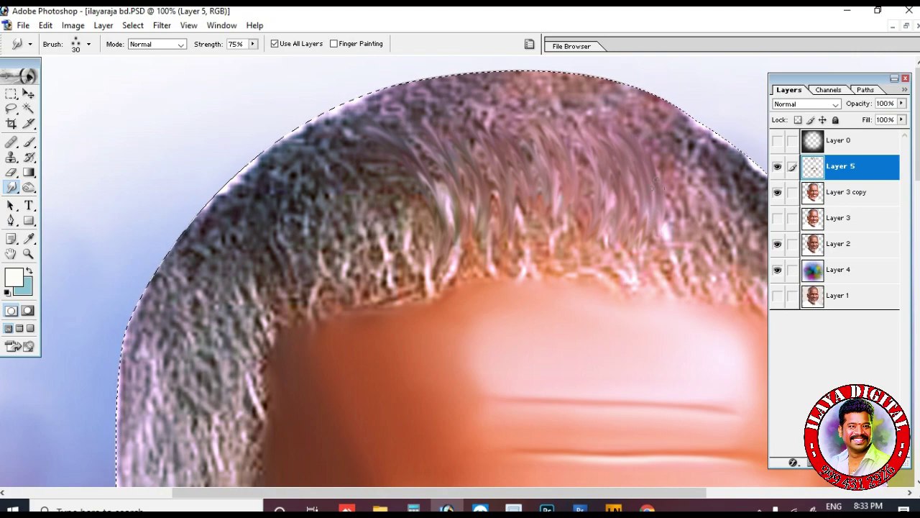
pyautogui.moveTo(662, 174); pyautogui.dragTo(686, 245)
pyautogui.moveTo(691, 172); pyautogui.dragTo(708, 250)
# Smudge curved strands from the front hair's left end to its centre, reaching down to the forehead hairline.
pyautogui.moveTo(297, 220)
pyautogui.mouseDown()
pyautogui.moveTo(309, 315)
pyautogui.moveTo(331, 315)
pyautogui.mouseUp()
pyautogui.moveTo(335, 204); pyautogui.dragTo(349, 296)
pyautogui.moveTo(355, 204)
pyautogui.mouseDown()
pyautogui.moveTo(384, 245)
pyautogui.moveTo(417, 216)
pyautogui.moveTo(481, 187)
pyautogui.moveTo(514, 216)
pyautogui.mouseUp()
pyautogui.moveTo(523, 174); pyautogui.dragTo(518, 279)
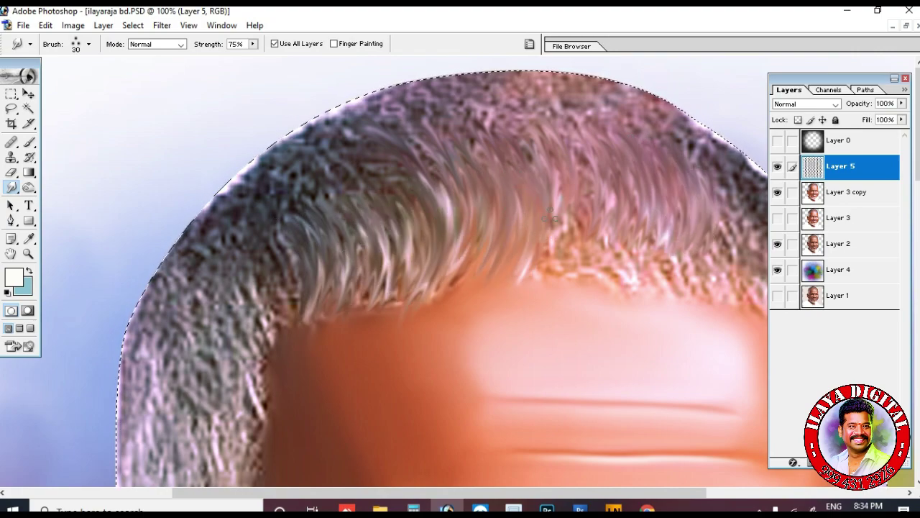
pyautogui.moveTo(554, 172); pyautogui.dragTo(530, 281)
pyautogui.moveTo(581, 217)
pyautogui.mouseDown()
pyautogui.moveTo(550, 282)
pyautogui.moveTo(451, 293)
pyautogui.moveTo(544, 246)
pyautogui.moveTo(273, 266)
pyautogui.moveTo(424, 255)
pyautogui.mouseUp()
pyautogui.press('e')
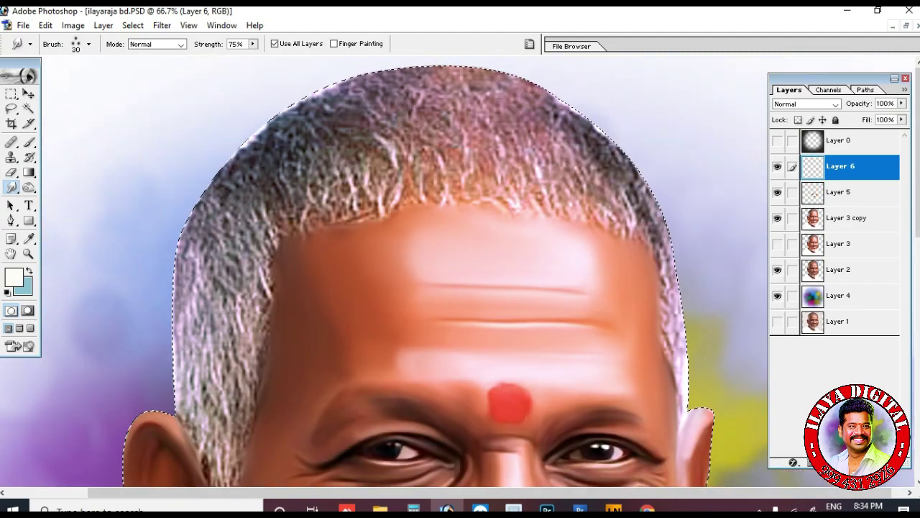
# Smudge strands across the centre and right of the front hair on Layer 6, using the 28 px scatter brush enlarged to 40 px.
pyautogui.hotkey('ctrl', '+')
pyautogui.moveTo(376, 195); pyautogui.dragTo(406, 294)
pyautogui.rightClick(406, 294)
pyautogui.doubleClick(503, 307)
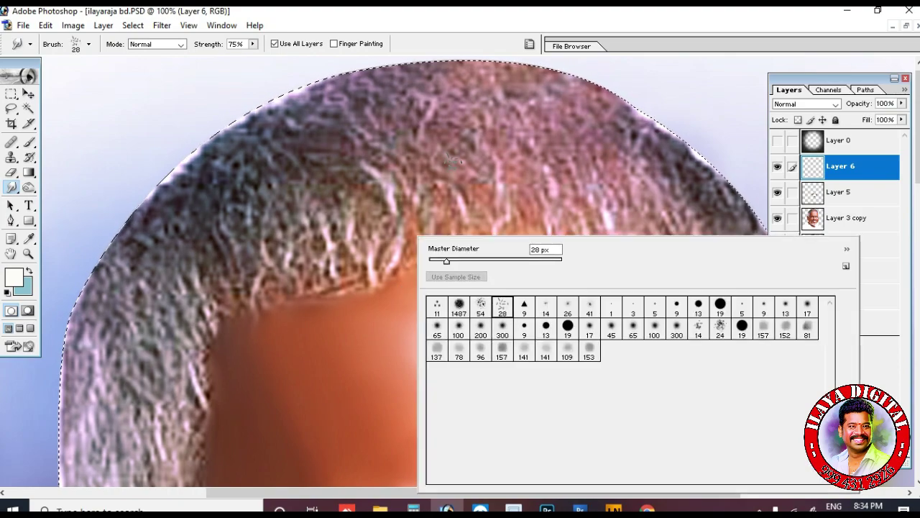
pyautogui.press(']')
pyautogui.press(']')
pyautogui.moveTo(434, 141); pyautogui.dragTo(477, 253)
pyautogui.moveTo(493, 140)
pyautogui.mouseDown()
pyautogui.moveTo(544, 274)
pyautogui.moveTo(619, 173)
pyautogui.moveTo(647, 280)
pyautogui.moveTo(718, 295)
pyautogui.mouseUp()
pyautogui.moveTo(392, 169); pyautogui.dragTo(400, 279)
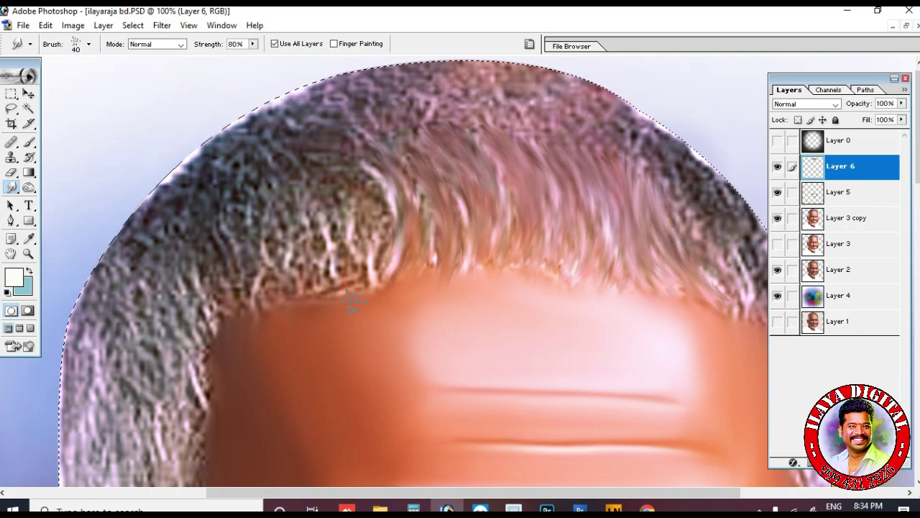
# Set the smudge strength to 80% and smudge downward strands through the left half of the front hair.
pyautogui.press('8')
pyautogui.moveTo(363, 169); pyautogui.dragTo(375, 295)
pyautogui.moveTo(338, 185); pyautogui.dragTo(349, 287)
pyautogui.moveTo(292, 194); pyautogui.dragTo(306, 302)
pyautogui.moveTo(260, 219); pyautogui.dragTo(277, 296)
pyautogui.moveTo(249, 237); pyautogui.dragTo(266, 295)
pyautogui.moveTo(229, 241); pyautogui.dragTo(245, 311)
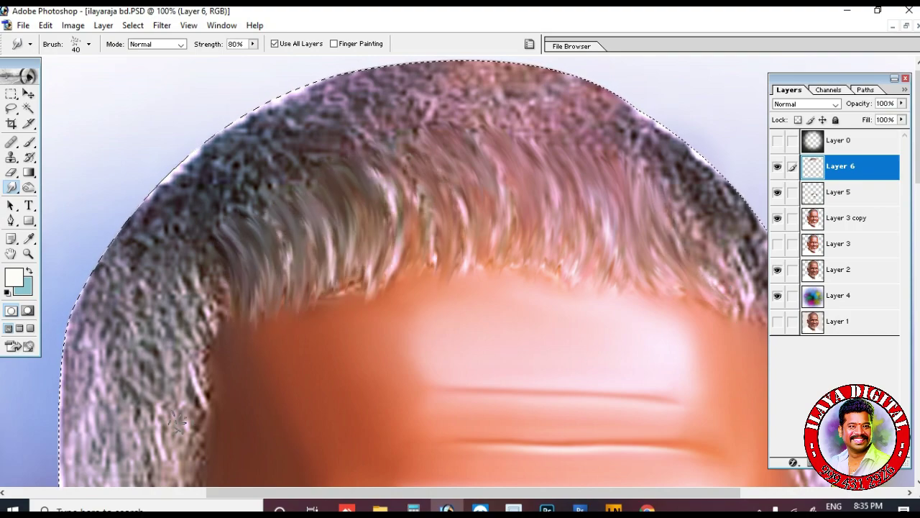
# Clear the smudged front hair from Layer 6 and switch back to the three-dot smudge brush at 30 px.
pyautogui.hotkey('ctrl', '-')
pyautogui.hotkey('ctrl', '-')
pyautogui.hotkey('ctrl', '+')
pyautogui.hotkey('ctrl', '+')
pyautogui.moveTo(422, 206); pyautogui.dragTo(392, 396)
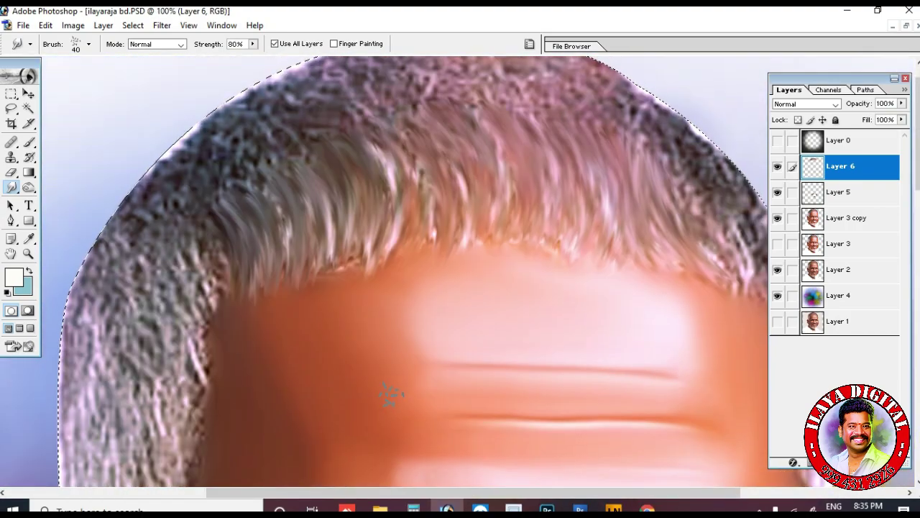
pyautogui.press('Delete')
pyautogui.rightClick(366, 316)
pyautogui.click(314, 237)
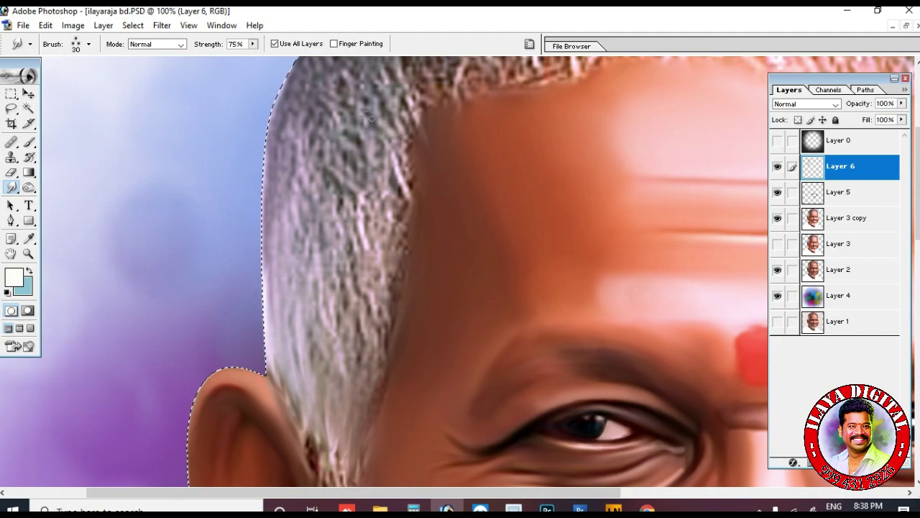
# Smudge long curved strands through the grey side hair above the left ear on Layer 6 at 75% strength.
pyautogui.moveTo(281, 151)
pyautogui.mouseDown()
pyautogui.moveTo(338, 80)
pyautogui.moveTo(323, 244)
pyautogui.moveTo(353, 108)
pyautogui.mouseUp()
pyautogui.moveTo(294, 223)
pyautogui.mouseDown()
pyautogui.moveTo(291, 86)
pyautogui.moveTo(284, 108)
pyautogui.mouseUp()
pyautogui.moveTo(323, 130)
pyautogui.mouseDown()
pyautogui.moveTo(324, 243)
pyautogui.moveTo(288, 176)
pyautogui.mouseUp()
pyautogui.moveTo(286, 299)
pyautogui.mouseDown()
pyautogui.moveTo(315, 195)
pyautogui.moveTo(275, 232)
pyautogui.mouseUp()
pyautogui.moveTo(302, 309); pyautogui.dragTo(297, 347)
pyautogui.moveTo(346, 303); pyautogui.dragTo(328, 350)
pyautogui.moveTo(383, 298); pyautogui.dragTo(370, 352)
pyautogui.moveTo(400, 226); pyautogui.dragTo(411, 331)
pyautogui.moveTo(404, 257); pyautogui.dragTo(426, 328)
pyautogui.moveTo(444, 261); pyautogui.dragTo(485, 160)
pyautogui.moveTo(432, 171)
pyautogui.mouseDown()
pyautogui.moveTo(430, 324)
pyautogui.moveTo(409, 195)
pyautogui.moveTo(424, 360)
pyautogui.moveTo(414, 388)
pyautogui.mouseUp()
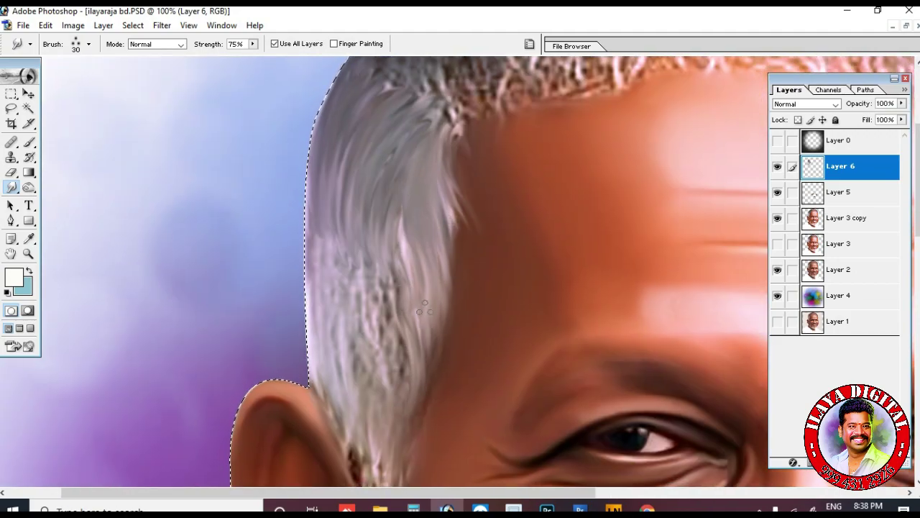
# Refine the left side hair's forehead edge and middle with smudged strands at 80% strength.
pyautogui.moveTo(432, 323); pyautogui.dragTo(391, 258)
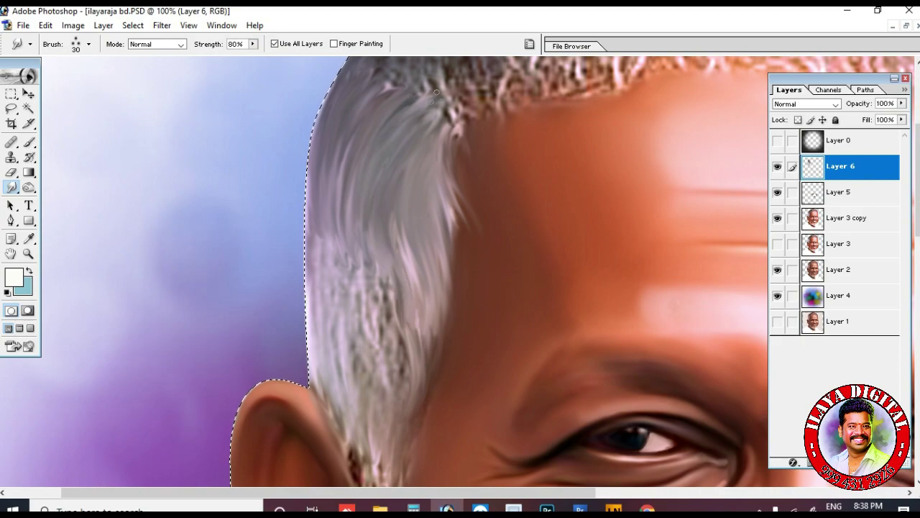
pyautogui.moveTo(437, 115); pyautogui.dragTo(407, 265)
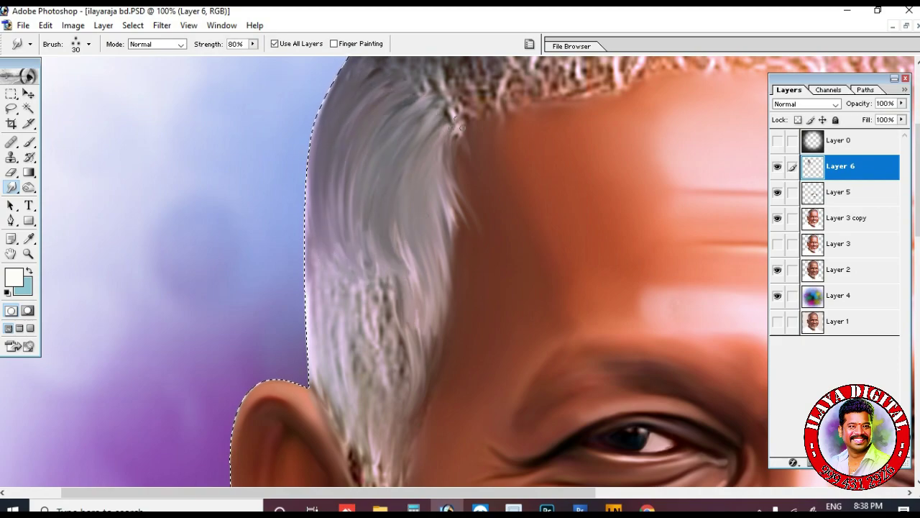
pyautogui.moveTo(444, 138); pyautogui.dragTo(468, 259)
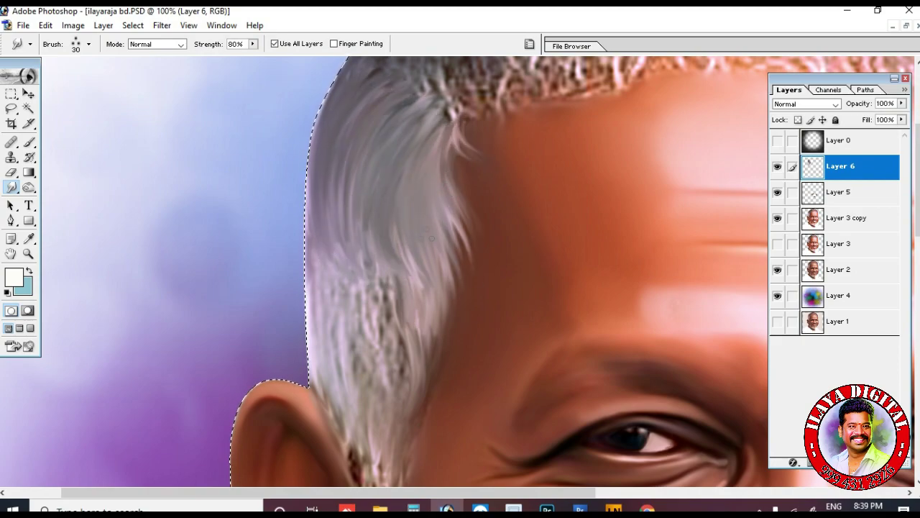
pyautogui.moveTo(404, 241); pyautogui.dragTo(385, 114)
pyautogui.moveTo(419, 189); pyautogui.dragTo(401, 280)
pyautogui.moveTo(427, 177); pyautogui.dragTo(410, 246)
pyautogui.moveTo(384, 197); pyautogui.dragTo(394, 267)
pyautogui.moveTo(350, 153); pyautogui.dragTo(374, 268)
pyautogui.moveTo(348, 192); pyautogui.dragTo(363, 272)
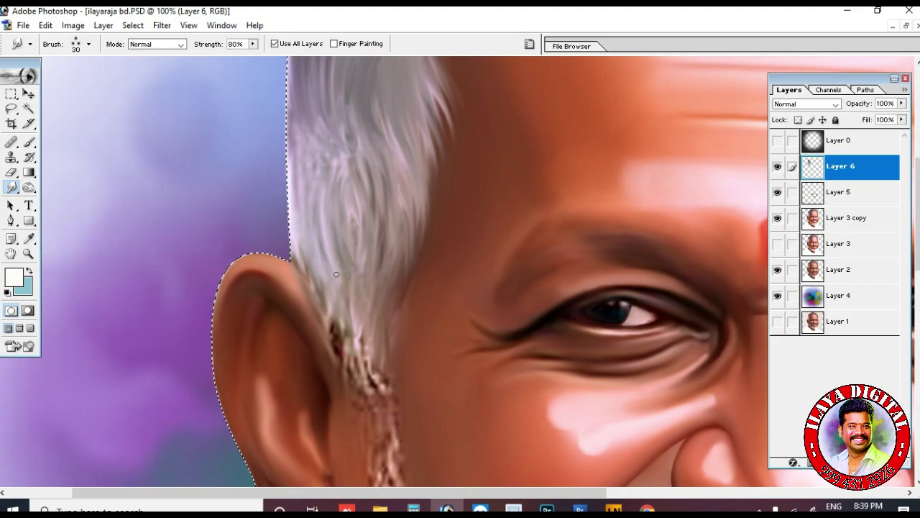
# Smudge the remaining rough texture in the lower part of the left side hair beside the ear's top.
pyautogui.moveTo(371, 157); pyautogui.dragTo(392, 254)
pyautogui.moveTo(367, 190); pyautogui.dragTo(384, 293)
pyautogui.moveTo(354, 232); pyautogui.dragTo(369, 300)
pyautogui.moveTo(393, 231); pyautogui.dragTo(394, 310)
pyautogui.moveTo(401, 195); pyautogui.dragTo(432, 346)
pyautogui.moveTo(334, 242); pyautogui.dragTo(347, 125)
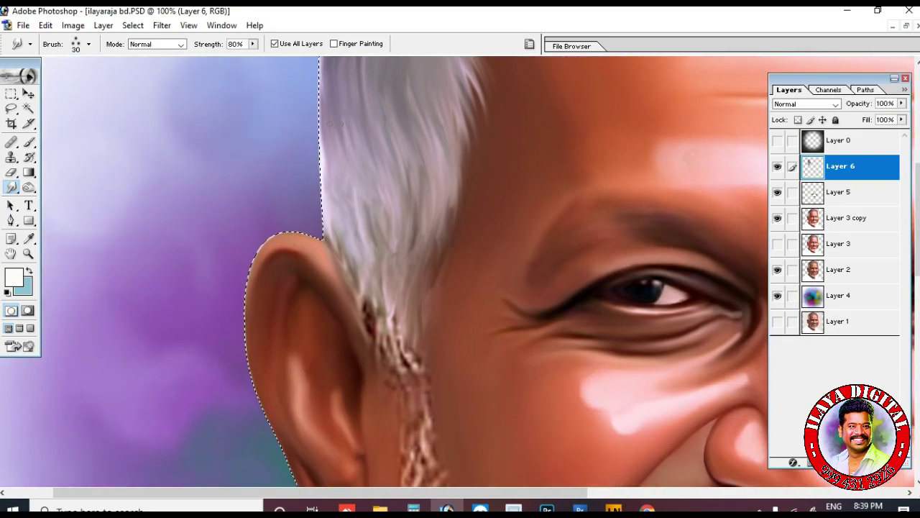
# Smudge the left side hair down into a tapered sideburn in front of the ear.
pyautogui.moveTo(368, 292); pyautogui.dragTo(397, 366)
pyautogui.moveTo(359, 231); pyautogui.dragTo(384, 328)
pyautogui.moveTo(361, 272)
pyautogui.mouseDown()
pyautogui.moveTo(380, 345)
pyautogui.moveTo(392, 319)
pyautogui.mouseUp()
pyautogui.moveTo(386, 283); pyautogui.dragTo(392, 319)
pyautogui.moveTo(369, 231); pyautogui.dragTo(386, 269)
pyautogui.moveTo(402, 180); pyautogui.dragTo(427, 281)
pyautogui.moveTo(457, 160); pyautogui.dragTo(445, 263)
pyautogui.moveTo(444, 218); pyautogui.dragTo(431, 306)
pyautogui.moveTo(430, 247); pyautogui.dragTo(420, 295)
pyautogui.moveTo(391, 312); pyautogui.dragTo(423, 396)
pyautogui.moveTo(368, 279)
pyautogui.mouseDown()
pyautogui.moveTo(377, 328)
pyautogui.moveTo(421, 377)
pyautogui.mouseUp()
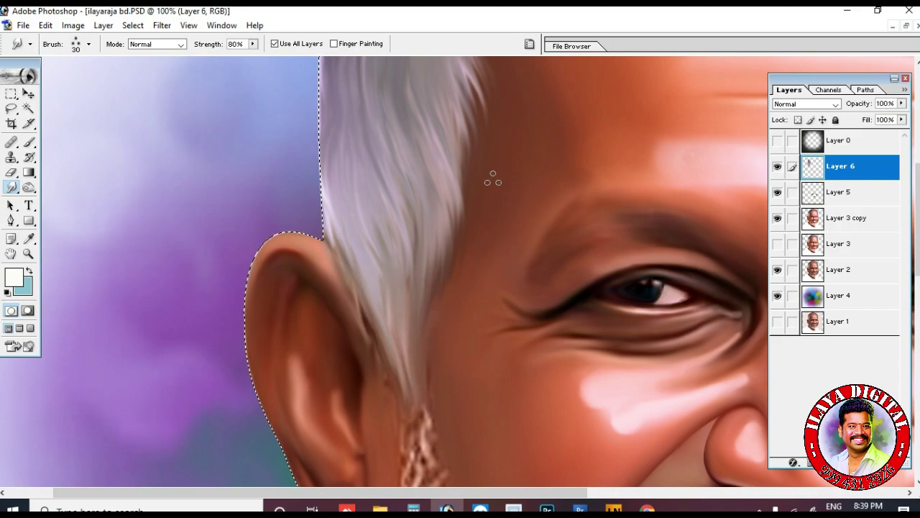
# Blend the left side hair's inner edge into the temple skin with short downward smudges.
pyautogui.moveTo(499, 185); pyautogui.dragTo(493, 331)
pyautogui.moveTo(461, 140); pyautogui.dragTo(470, 179)
pyautogui.moveTo(460, 214); pyautogui.dragTo(470, 277)
pyautogui.moveTo(459, 278); pyautogui.dragTo(453, 332)
pyautogui.moveTo(454, 334); pyautogui.dragTo(448, 373)
pyautogui.hotkey('ctrl', '-')
pyautogui.hotkey('ctrl', '-')
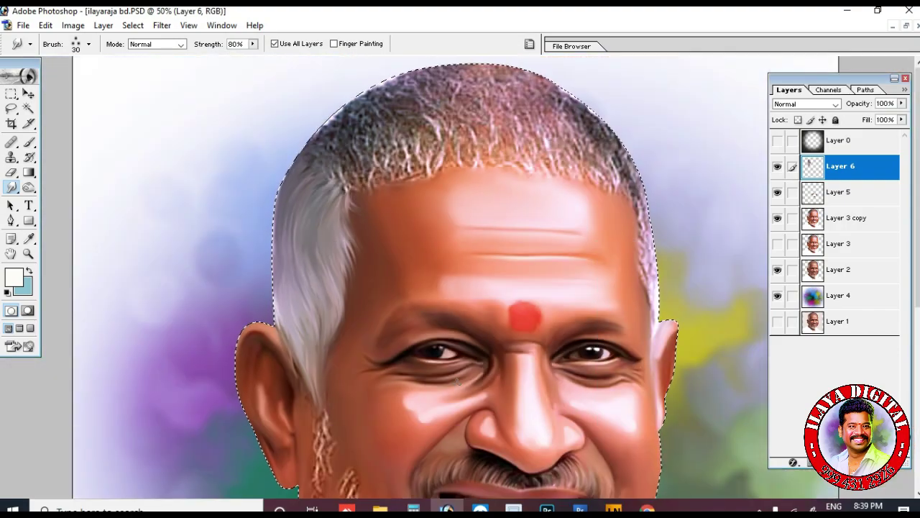
# Smudge fine strands down the thin hair strip along the head's right edge to the ear with a 20 px brush.
pyautogui.hotkey('ctrl', '+')
pyautogui.hotkey('ctrl', '+')
pyautogui.moveTo(675, 187); pyautogui.dragTo(370, 263)
pyautogui.moveTo(526, 184); pyautogui.dragTo(555, 414)
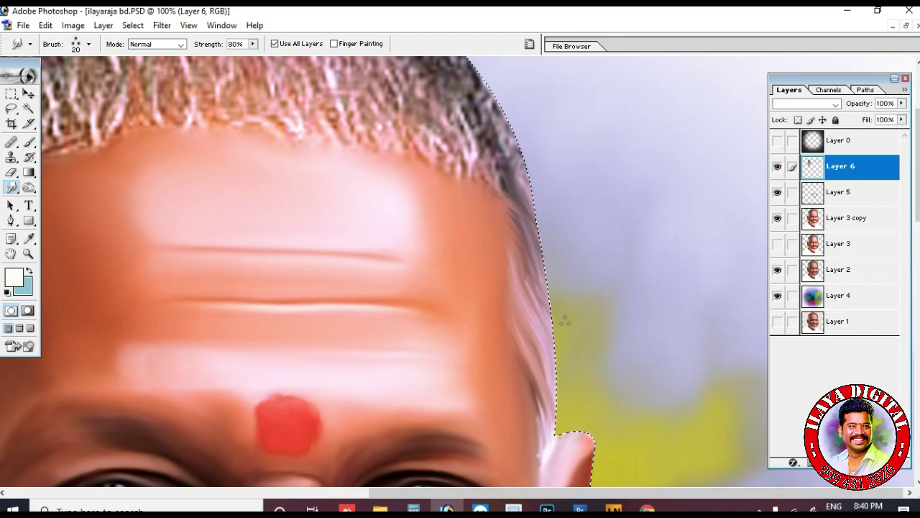
pyautogui.hotkey('ctrl', '+')
pyautogui.hotkey('ctrl', '+')
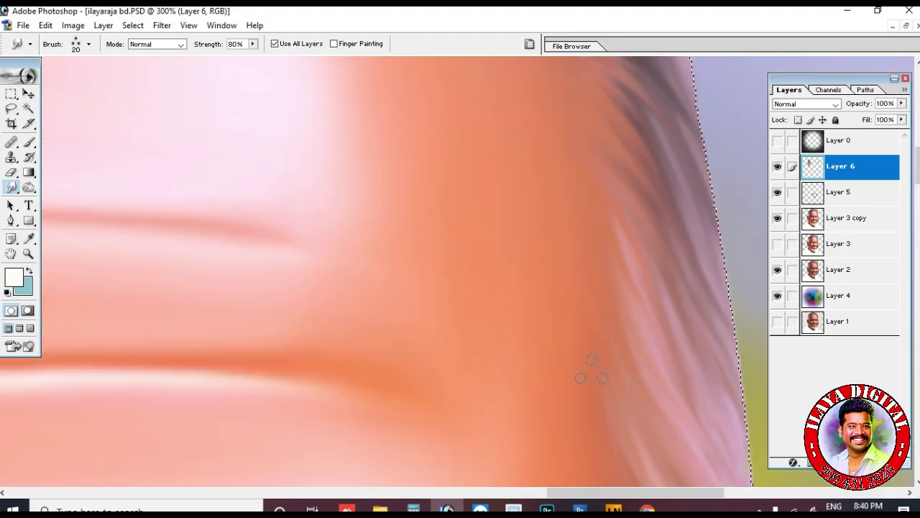
pyautogui.scroll(-3, 503, 324)
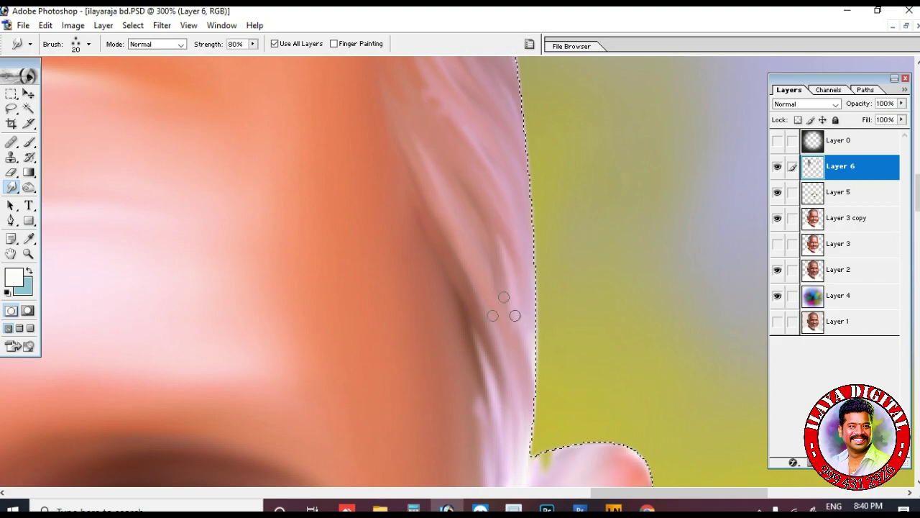
pyautogui.scroll(-4, 471, 224)
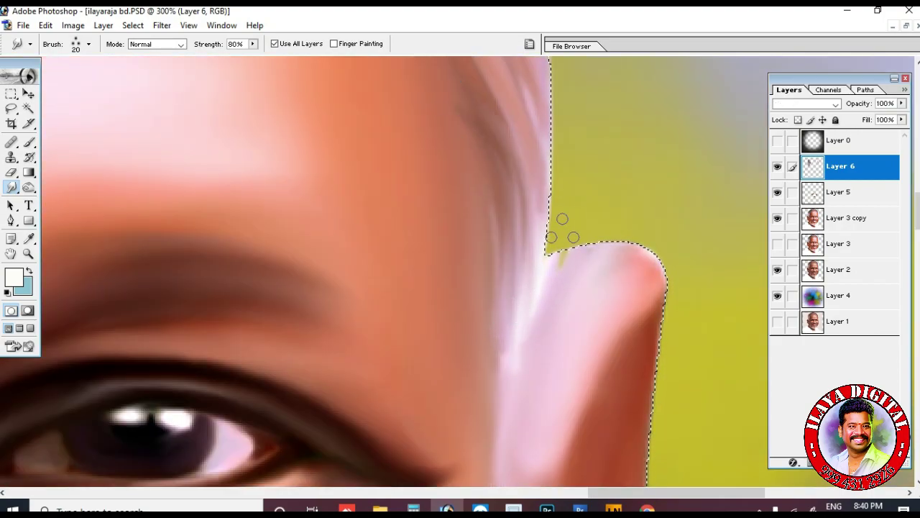
pyautogui.hotkey('ctrl', 'alt', '0')
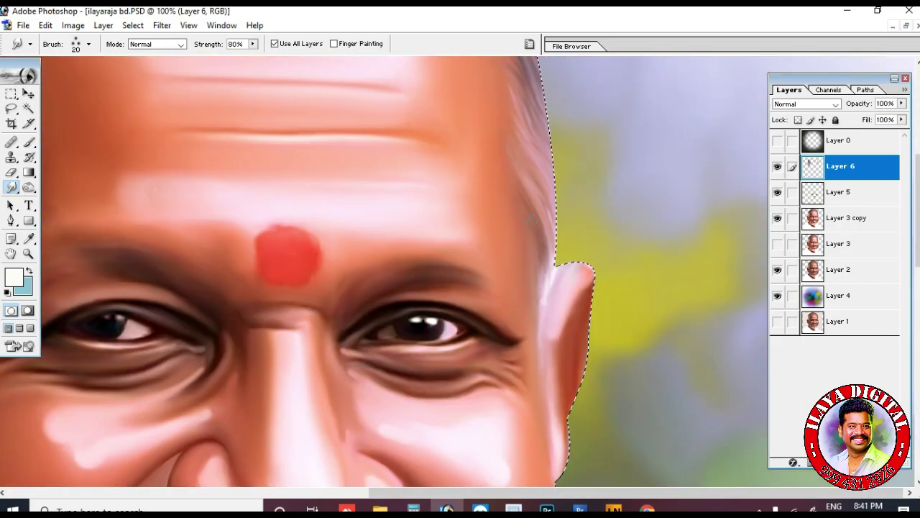
# Smudge the rough hair at the forehead's right corner down into strands with a 20 px brush.
pyautogui.scroll(-5, 548, 245)
pyautogui.scroll(11, 504, 230)
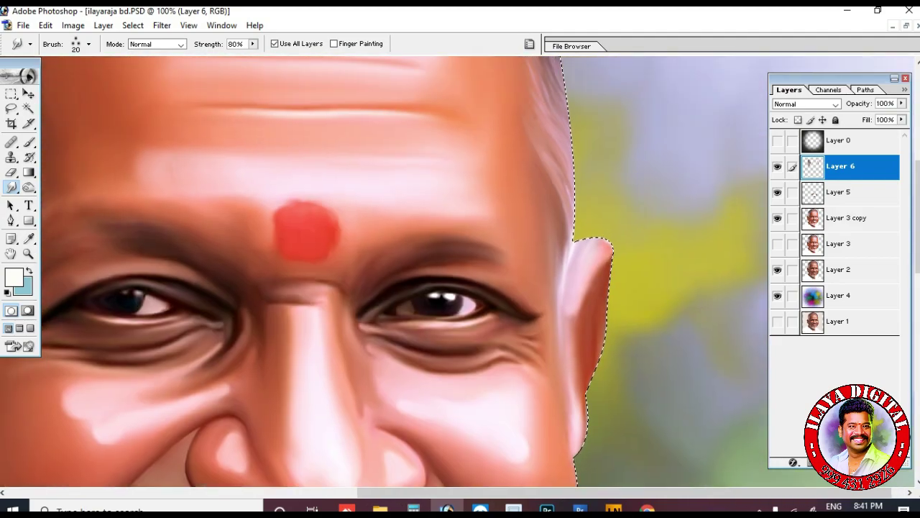
pyautogui.moveTo(470, 211); pyautogui.dragTo(493, 296)
pyautogui.moveTo(483, 204)
pyautogui.mouseDown()
pyautogui.moveTo(509, 287)
pyautogui.moveTo(523, 295)
pyautogui.mouseUp()
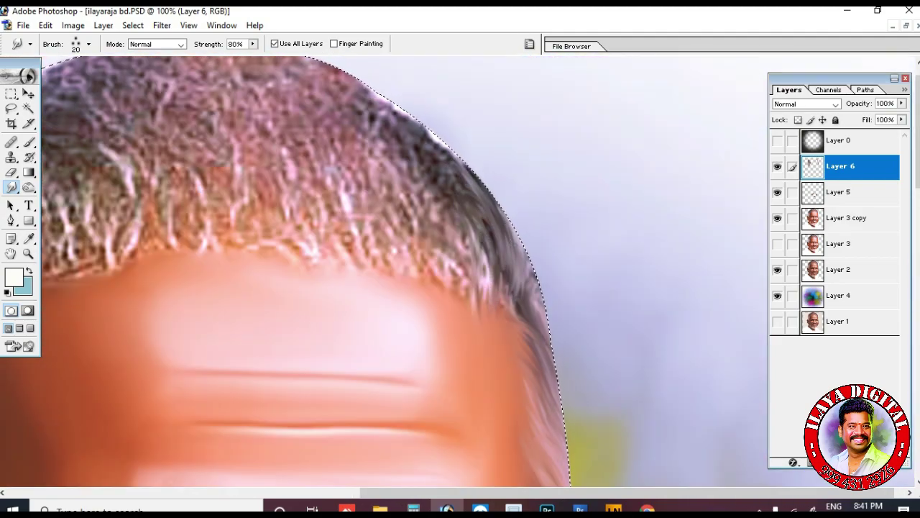
pyautogui.moveTo(461, 235); pyautogui.dragTo(481, 284)
pyautogui.moveTo(430, 247); pyautogui.dragTo(458, 294)
pyautogui.moveTo(453, 209)
pyautogui.mouseDown()
pyautogui.moveTo(476, 302)
pyautogui.moveTo(474, 245)
pyautogui.mouseUp()
pyautogui.moveTo(403, 133); pyautogui.dragTo(428, 170)
pyautogui.moveTo(453, 202); pyautogui.dragTo(399, 230)
pyautogui.moveTo(360, 201); pyautogui.dragTo(571, 230)
# Smudge the rough hair across the top of the head into long curved strands with a 30 px brush.
pyautogui.moveTo(219, 122); pyautogui.dragTo(268, 177)
pyautogui.moveTo(249, 107); pyautogui.dragTo(290, 154)
pyautogui.moveTo(291, 90); pyautogui.dragTo(335, 158)
pyautogui.moveTo(338, 81); pyautogui.dragTo(388, 146)
pyautogui.moveTo(388, 77)
pyautogui.mouseDown()
pyautogui.moveTo(428, 144)
pyautogui.moveTo(460, 126)
pyautogui.mouseUp()
pyautogui.moveTo(449, 76); pyautogui.dragTo(504, 145)
pyautogui.moveTo(486, 80); pyautogui.dragTo(534, 151)
pyautogui.moveTo(517, 88); pyautogui.dragTo(598, 173)
pyautogui.moveTo(584, 128); pyautogui.dragTo(691, 236)
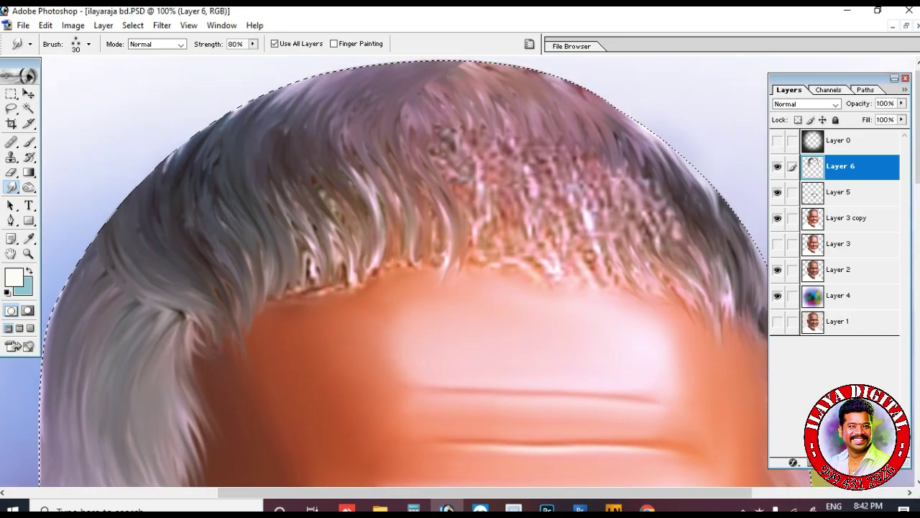
# Smudge the front hair down over the forehead hairline and refine its tips into fine strands with a 20 px brush.
pyautogui.moveTo(446, 68)
pyautogui.mouseDown()
pyautogui.moveTo(543, 142)
pyautogui.moveTo(536, 239)
pyautogui.moveTo(520, 213)
pyautogui.moveTo(487, 217)
pyautogui.moveTo(512, 230)
pyautogui.moveTo(541, 215)
pyautogui.moveTo(428, 73)
pyautogui.moveTo(400, 142)
pyautogui.moveTo(388, 126)
pyautogui.moveTo(401, 248)
pyautogui.mouseUp()
pyautogui.moveTo(375, 158); pyautogui.dragTo(400, 239)
pyautogui.moveTo(369, 175); pyautogui.dragTo(392, 226)
pyautogui.moveTo(347, 198)
pyautogui.mouseDown()
pyautogui.moveTo(366, 270)
pyautogui.moveTo(349, 270)
pyautogui.mouseUp()
pyautogui.moveTo(291, 131)
pyautogui.mouseDown()
pyautogui.moveTo(332, 270)
pyautogui.moveTo(325, 284)
pyautogui.mouseUp()
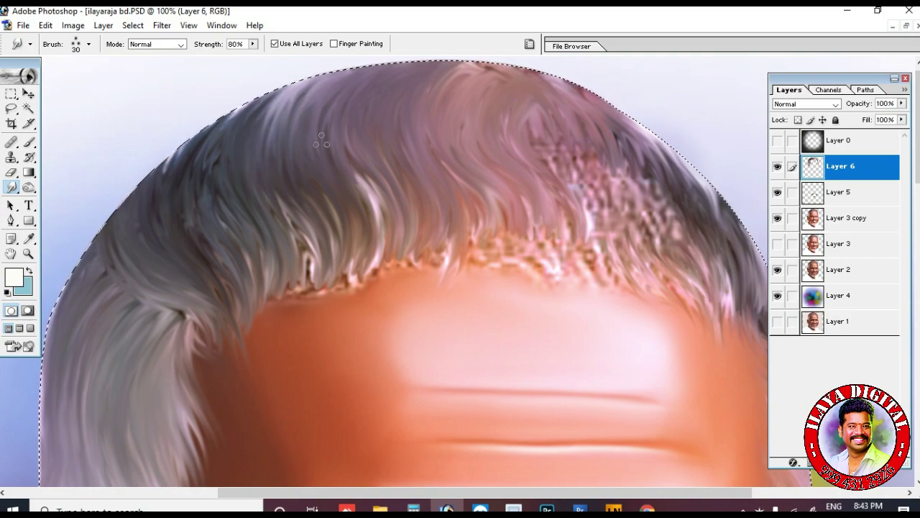
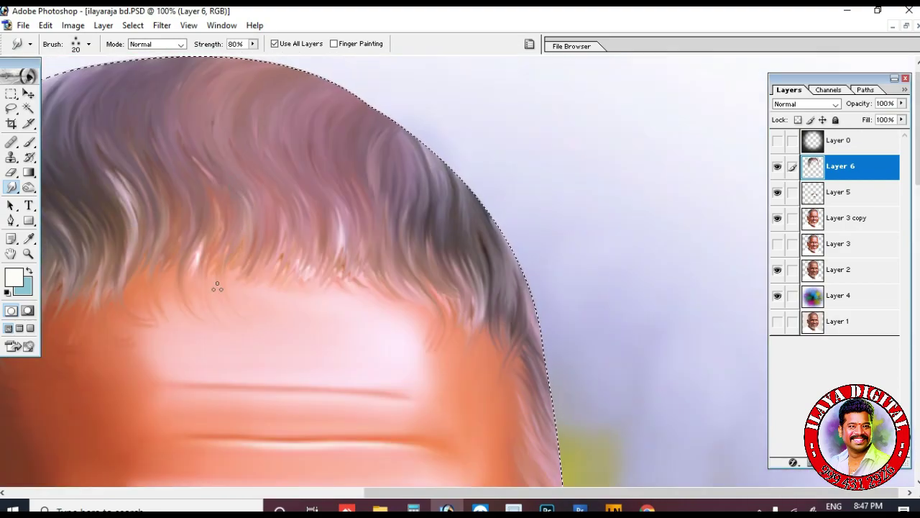
pyautogui.moveTo(203, 234); pyautogui.dragTo(191, 271)
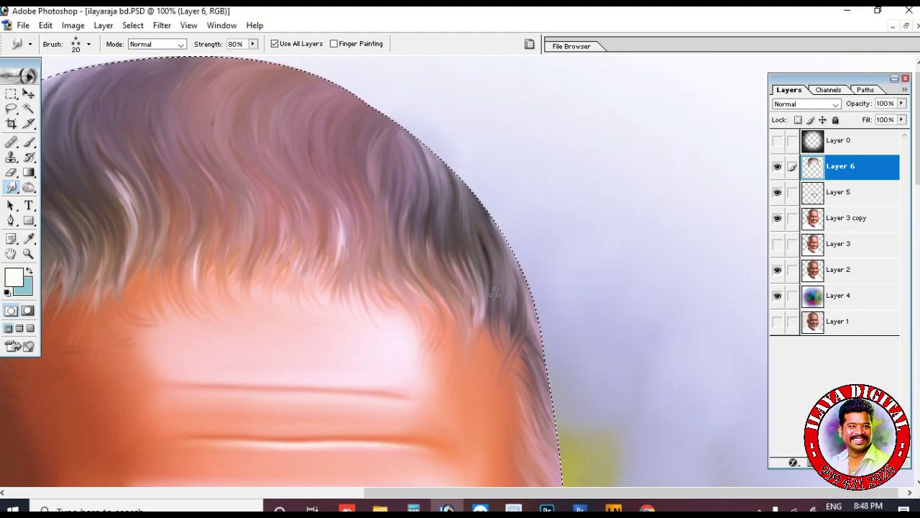
# Examine the smudged strands along the front hairline and the left side hair close up.
pyautogui.hotkey('ctrl', '-')
pyautogui.hotkey('ctrl', '-')
pyautogui.press('z')
pyautogui.moveTo(340, 124); pyautogui.dragTo(586, 237)
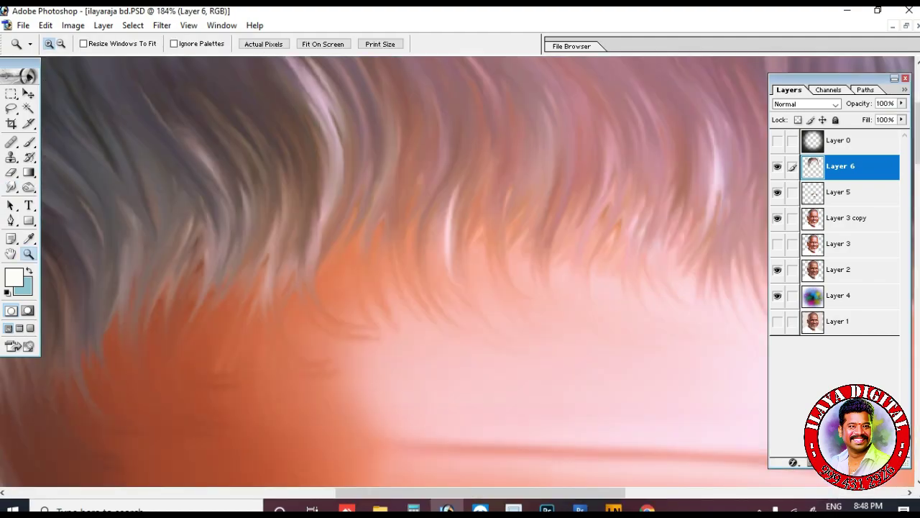
pyautogui.moveTo(255, 172); pyautogui.dragTo(375, 271)
pyautogui.click(375, 271)
pyautogui.press('r')
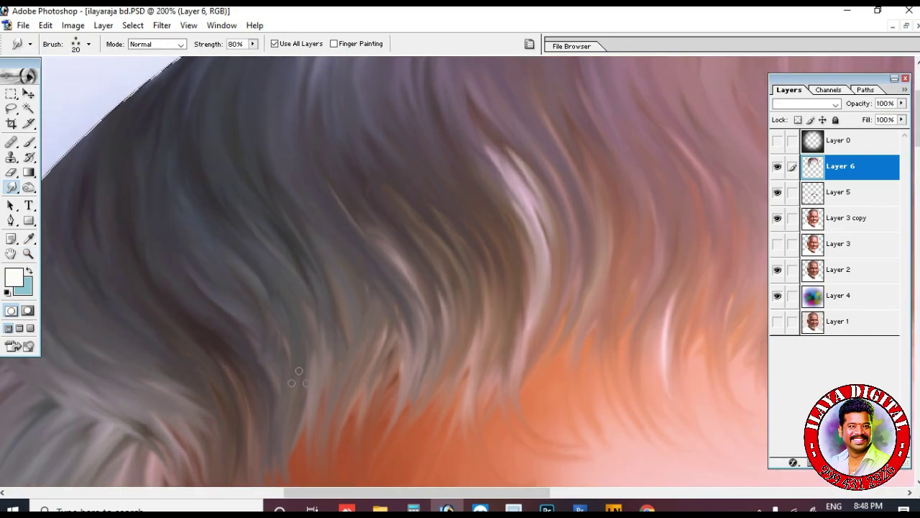
pyautogui.hotkey('ctrl', '-')
pyautogui.hotkey('ctrl', '-')
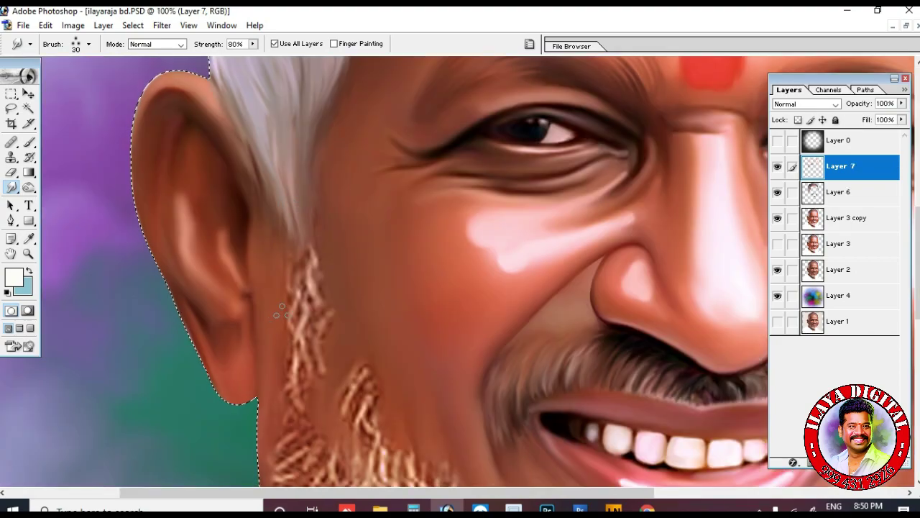
pyautogui.moveTo(296, 317); pyautogui.dragTo(315, 257)
pyautogui.moveTo(300, 378); pyautogui.dragTo(342, 182)
pyautogui.moveTo(339, 273); pyautogui.dragTo(367, 217)
pyautogui.moveTo(365, 348); pyautogui.dragTo(366, 234)
pyautogui.moveTo(391, 360); pyautogui.dragTo(377, 256)
pyautogui.moveTo(423, 368); pyautogui.dragTo(394, 270)
pyautogui.moveTo(444, 380)
pyautogui.mouseDown()
pyautogui.moveTo(413, 296)
pyautogui.moveTo(446, 319)
pyautogui.mouseUp()
pyautogui.moveTo(488, 430); pyautogui.dragTo(460, 339)
pyautogui.moveTo(492, 404); pyautogui.dragTo(484, 371)
pyautogui.moveTo(289, 370)
pyautogui.mouseDown()
pyautogui.moveTo(323, 302)
pyautogui.moveTo(316, 432)
pyautogui.mouseUp()
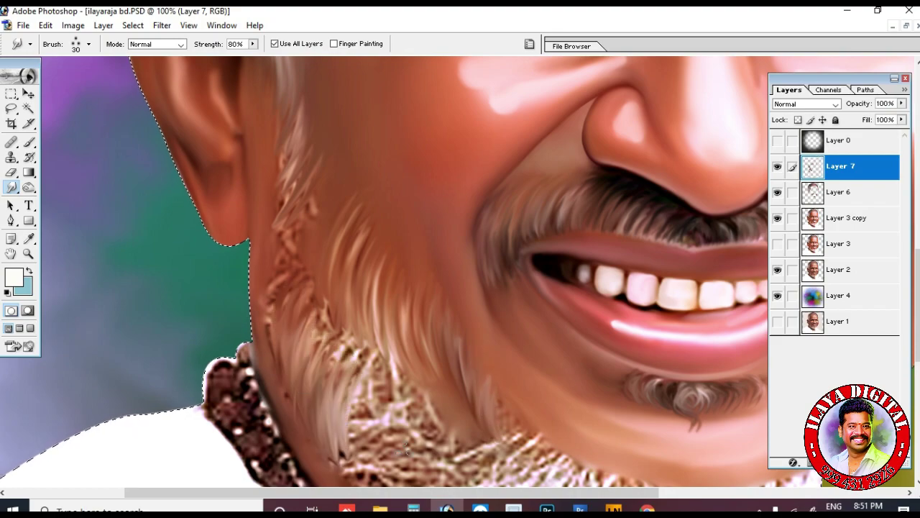
pyautogui.hotkey('ctrl', '-')
pyautogui.press('e')
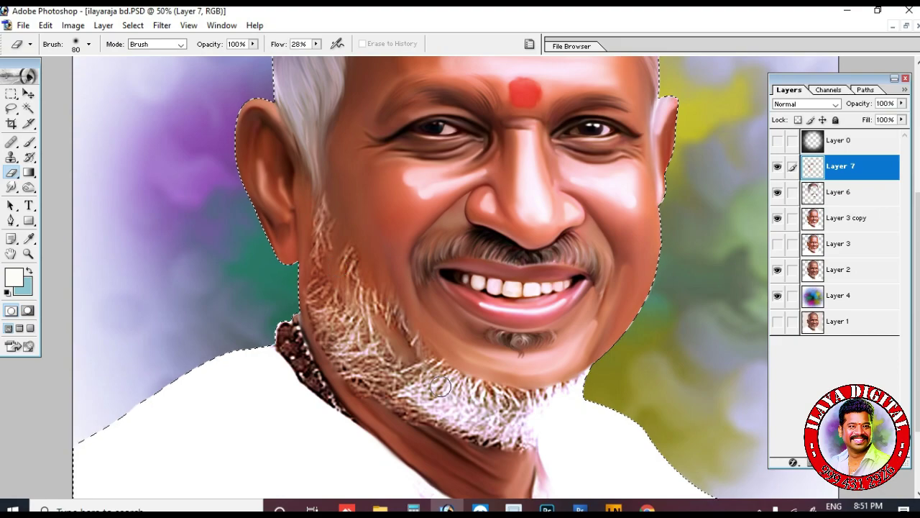
# Smudge the beard hair just below the left sideburn into fine strands on Layer 7 with a 20 px brush at 75% strength.
pyautogui.press('r')
pyautogui.hotkey('ctrl', '+')
pyautogui.hotkey('ctrl', '+')
pyautogui.moveTo(338, 254); pyautogui.dragTo(416, 421)
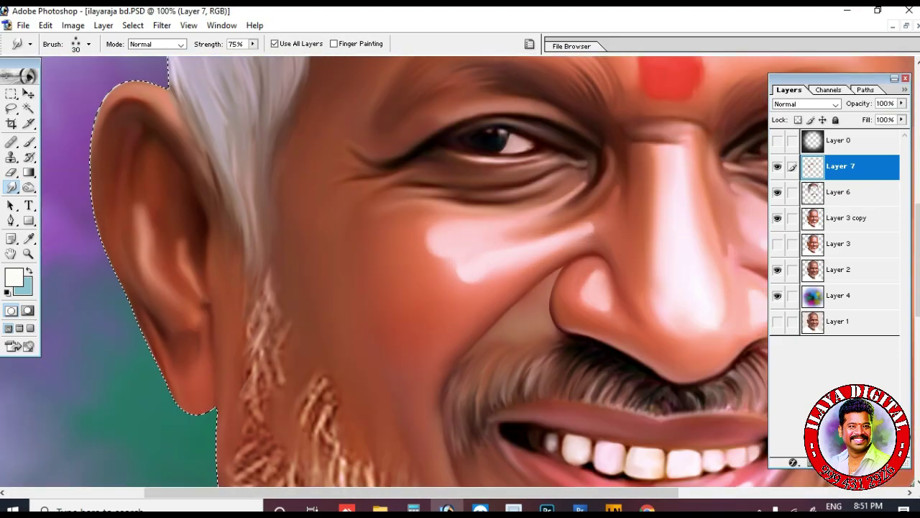
pyautogui.hotkey('ctrl', '+')
pyautogui.moveTo(69, 397); pyautogui.dragTo(425, 273)
pyautogui.moveTo(423, 181)
pyautogui.mouseDown()
pyautogui.moveTo(439, 98)
pyautogui.moveTo(430, 141)
pyautogui.mouseUp()
pyautogui.moveTo(409, 310)
pyautogui.mouseDown()
pyautogui.moveTo(443, 124)
pyautogui.moveTo(379, 257)
pyautogui.mouseUp()
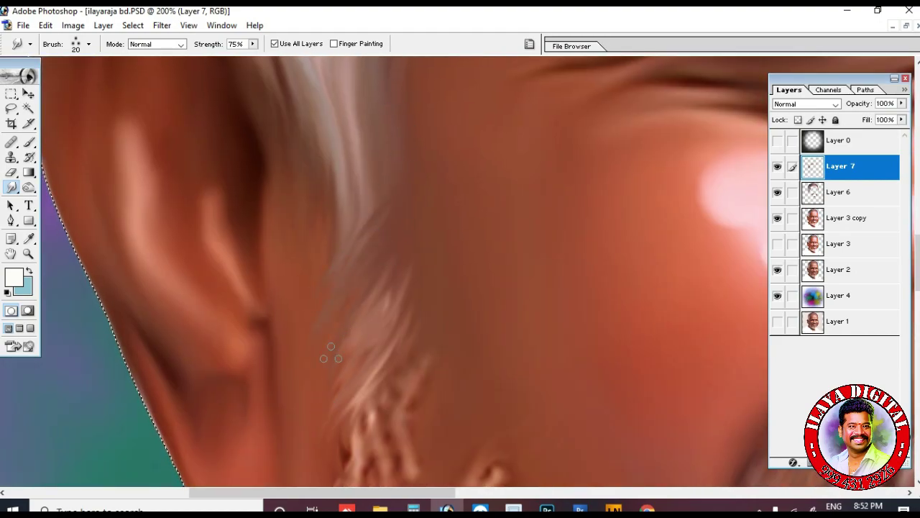
pyautogui.moveTo(400, 316)
pyautogui.mouseDown()
pyautogui.moveTo(435, 176)
pyautogui.moveTo(411, 269)
pyautogui.moveTo(403, 425)
pyautogui.moveTo(460, 351)
pyautogui.moveTo(400, 366)
pyautogui.moveTo(419, 429)
pyautogui.mouseUp()
# Smudge the upper cheek beard upward into thin curved strands with the 20 px brush at 80% strength.
pyautogui.hotkey('ctrl', '-')
pyautogui.moveTo(580, 431); pyautogui.dragTo(501, 328)
pyautogui.hotkey('ctrl', '+')
pyautogui.scroll(-3, 501, 328)
pyautogui.hscroll(-1, 518, 244)
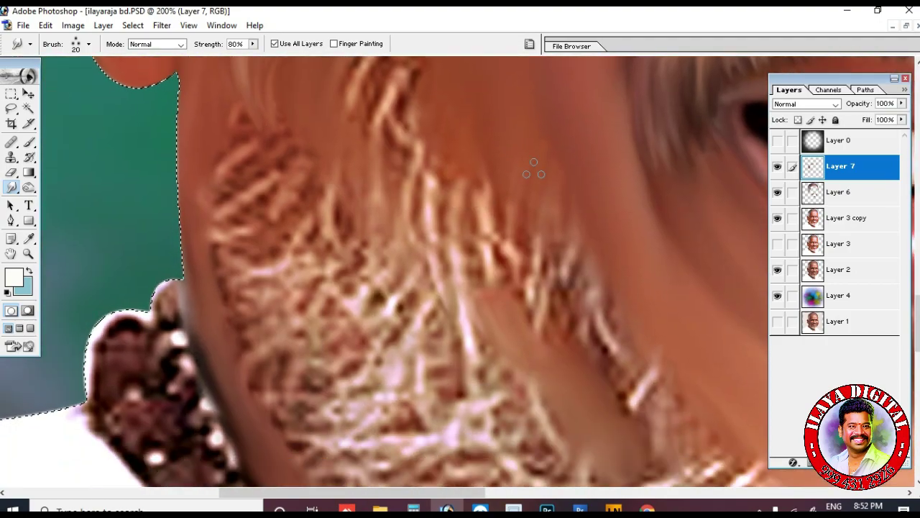
pyautogui.scroll(3, 583, 235)
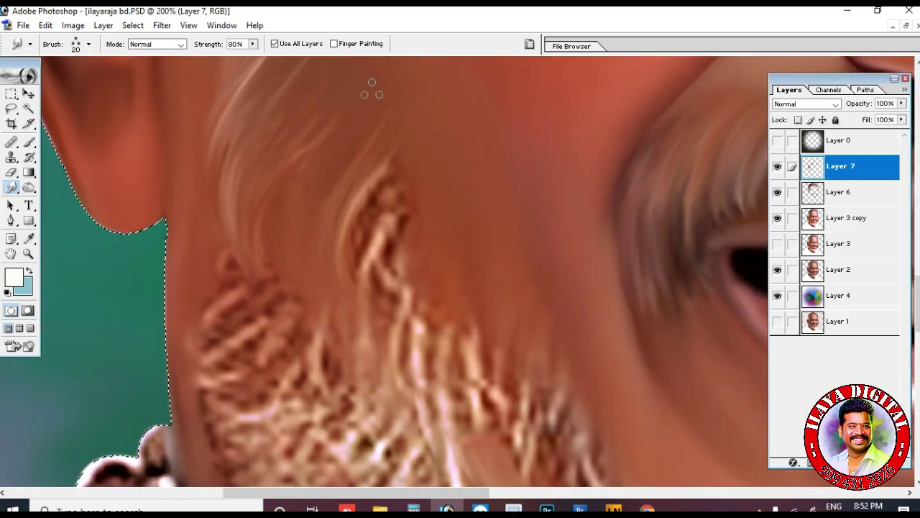
pyautogui.moveTo(358, 313); pyautogui.dragTo(390, 173)
pyautogui.moveTo(369, 291); pyautogui.dragTo(405, 180)
pyautogui.moveTo(385, 317)
pyautogui.mouseDown()
pyautogui.moveTo(392, 245)
pyautogui.moveTo(418, 214)
pyautogui.mouseUp()
pyautogui.moveTo(411, 356); pyautogui.dragTo(426, 248)
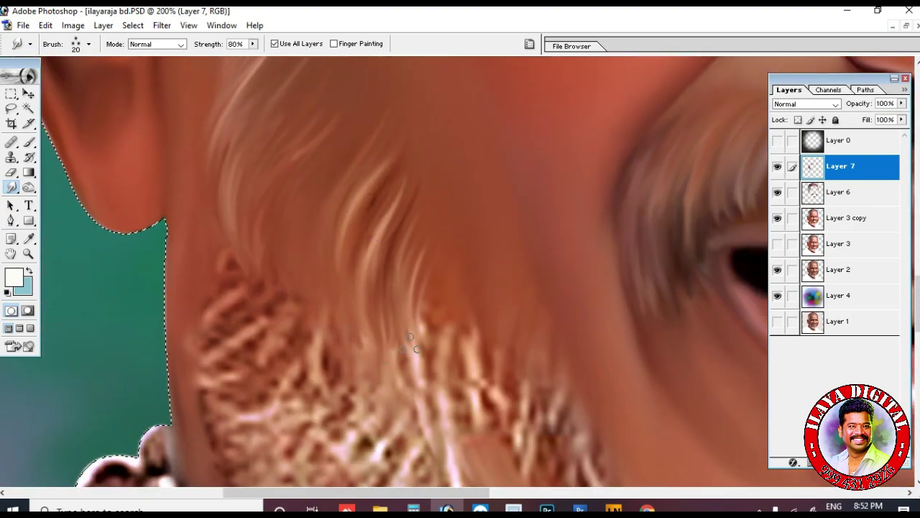
pyautogui.moveTo(419, 374); pyautogui.dragTo(441, 272)
pyautogui.moveTo(440, 410); pyautogui.dragTo(461, 284)
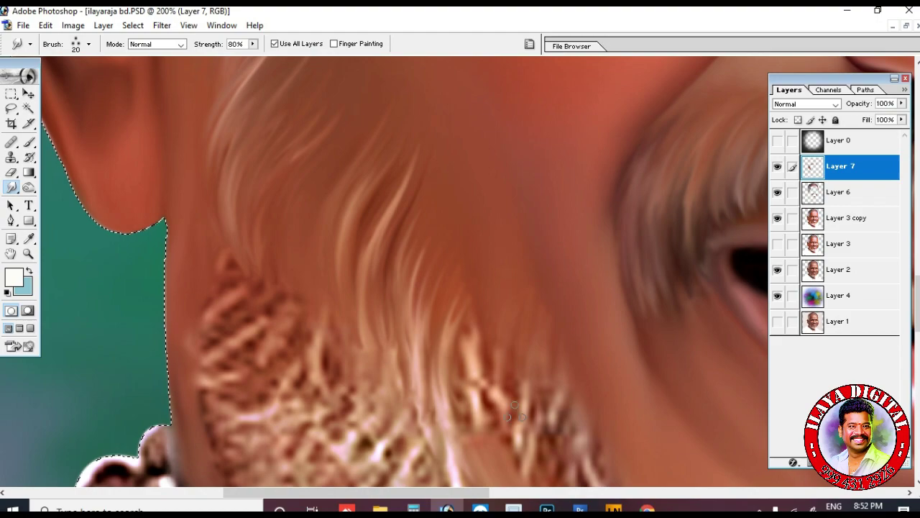
# Smudge the rough inner edge of the cheek beard into long vertical strands.
pyautogui.scroll(-3, 403, 259)
pyautogui.hscroll(1, 402, 259)
pyautogui.moveTo(416, 252)
pyautogui.mouseDown()
pyautogui.moveTo(445, 222)
pyautogui.moveTo(427, 119)
pyautogui.mouseUp()
pyautogui.moveTo(445, 248); pyautogui.dragTo(420, 126)
pyautogui.moveTo(470, 223); pyautogui.dragTo(421, 326)
pyautogui.moveTo(354, 335); pyautogui.dragTo(362, 188)
pyautogui.moveTo(404, 270); pyautogui.dragTo(418, 299)
pyautogui.moveTo(432, 273); pyautogui.dragTo(422, 367)
pyautogui.moveTo(454, 282); pyautogui.dragTo(449, 399)
pyautogui.moveTo(484, 334); pyautogui.dragTo(493, 430)
# Smudge the lower end of the inner cheek beard into soft tips around the bare skin patch above the chin beard.
pyautogui.moveTo(494, 305); pyautogui.dragTo(509, 388)
pyautogui.moveTo(461, 318); pyautogui.dragTo(476, 406)
pyautogui.moveTo(458, 362); pyautogui.dragTo(462, 223)
pyautogui.moveTo(427, 376); pyautogui.dragTo(435, 271)
pyautogui.moveTo(397, 324); pyautogui.dragTo(403, 189)
pyautogui.moveTo(381, 356); pyautogui.dragTo(389, 229)
pyautogui.moveTo(417, 366)
pyautogui.mouseDown()
pyautogui.moveTo(401, 255)
pyautogui.moveTo(417, 359)
pyautogui.mouseUp()
pyautogui.moveTo(460, 332); pyautogui.dragTo(447, 425)
pyautogui.moveTo(474, 430); pyautogui.dragTo(428, 207)
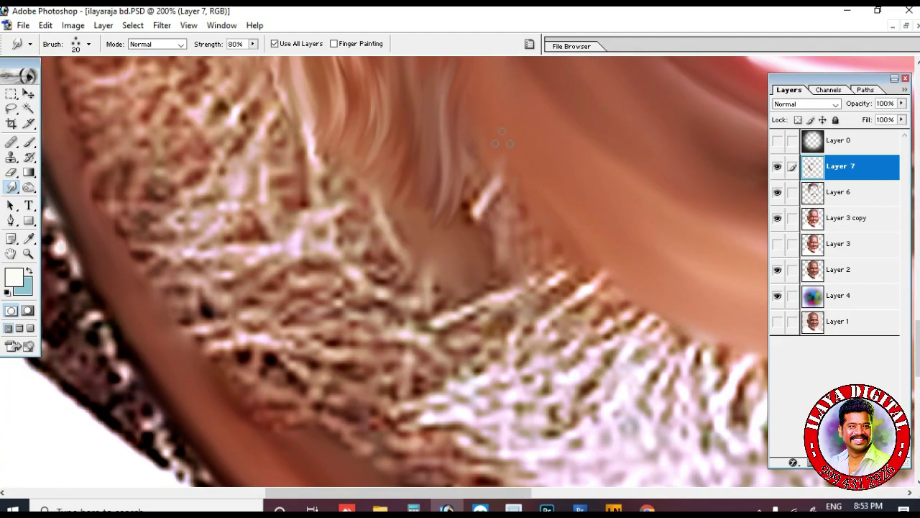
pyautogui.moveTo(480, 193); pyautogui.dragTo(457, 260)
pyautogui.moveTo(492, 189); pyautogui.dragTo(476, 262)
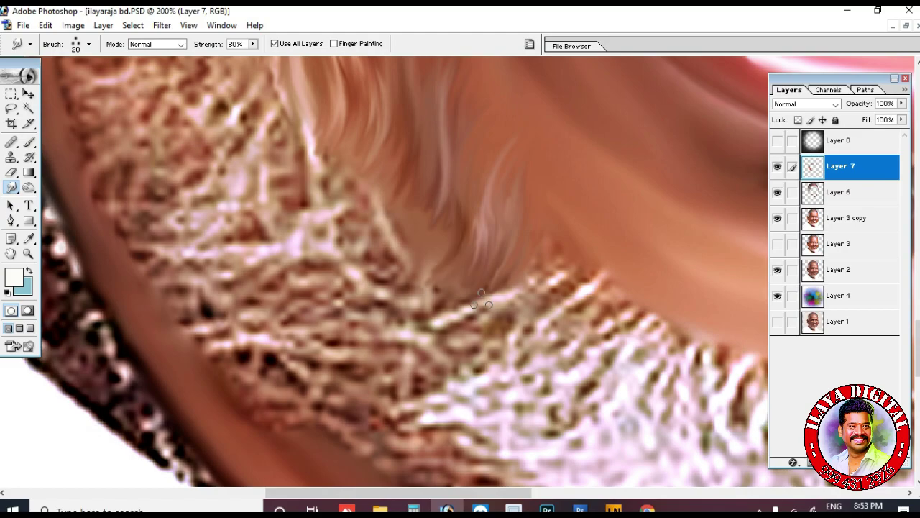
# Smudge the outer jaw beard along the neck into curved strands.
pyautogui.hotkey('ctrl', '-')
pyautogui.hotkey('ctrl', '-')
pyautogui.hotkey('ctrl', '-')
pyautogui.hotkey('ctrl', '+')
pyautogui.hotkey('ctrl', '+')
pyautogui.moveTo(228, 266)
pyautogui.mouseDown()
pyautogui.moveTo(252, 273)
pyautogui.moveTo(265, 331)
pyautogui.moveTo(291, 363)
pyautogui.moveTo(338, 410)
pyautogui.moveTo(371, 423)
pyautogui.mouseUp()
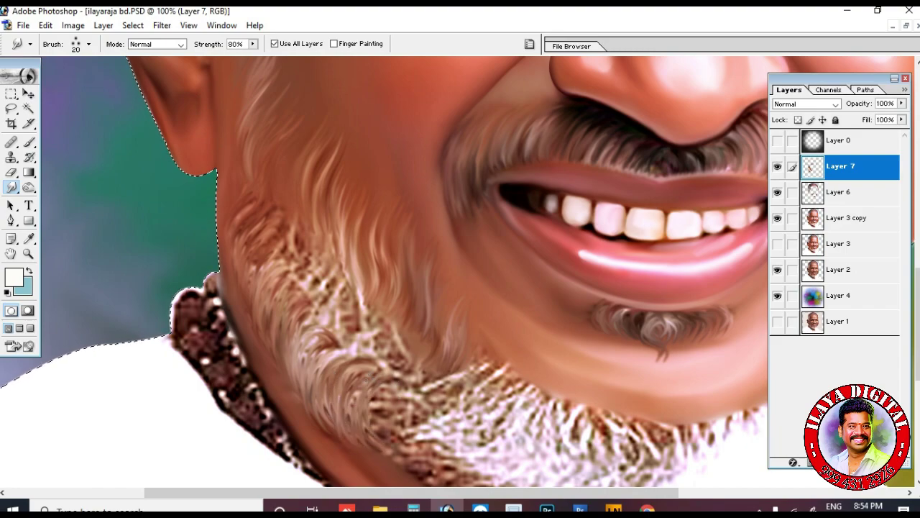
# Smudge the rough jaw beard below the ear lobe into overlapping downward strands at 200% zoom.
pyautogui.hotkey('ctrl', '+')
pyautogui.moveTo(411, 376)
pyautogui.mouseDown()
pyautogui.moveTo(536, 302)
pyautogui.moveTo(670, 363)
pyautogui.moveTo(670, 446)
pyautogui.mouseUp()
pyautogui.moveTo(281, 210); pyautogui.dragTo(272, 270)
pyautogui.moveTo(336, 218); pyautogui.dragTo(289, 273)
pyautogui.moveTo(331, 252); pyautogui.dragTo(296, 338)
pyautogui.moveTo(374, 205); pyautogui.dragTo(309, 309)
pyautogui.moveTo(357, 241); pyautogui.dragTo(271, 363)
pyautogui.moveTo(323, 443); pyautogui.dragTo(280, 324)
pyautogui.moveTo(345, 122)
pyautogui.mouseDown()
pyautogui.moveTo(279, 258)
pyautogui.moveTo(352, 172)
pyautogui.moveTo(331, 133)
pyautogui.moveTo(279, 252)
pyautogui.moveTo(272, 305)
pyautogui.moveTo(381, 202)
pyautogui.moveTo(345, 288)
pyautogui.moveTo(392, 316)
pyautogui.moveTo(402, 119)
pyautogui.moveTo(324, 327)
pyautogui.mouseUp()
pyautogui.moveTo(534, 413)
pyautogui.mouseDown()
pyautogui.moveTo(429, 236)
pyautogui.moveTo(403, 317)
pyautogui.mouseUp()
# Smudge the remaining rough texture in the middle of the jaw beard into long flowing strands.
pyautogui.moveTo(248, 374); pyautogui.dragTo(307, 248)
pyautogui.moveTo(253, 305)
pyautogui.mouseDown()
pyautogui.moveTo(333, 148)
pyautogui.moveTo(243, 305)
pyautogui.mouseUp()
pyautogui.moveTo(311, 118); pyautogui.dragTo(242, 296)
pyautogui.moveTo(319, 275); pyautogui.dragTo(340, 350)
pyautogui.moveTo(315, 201); pyautogui.dragTo(274, 372)
pyautogui.moveTo(340, 245); pyautogui.dragTo(289, 425)
pyautogui.moveTo(293, 464); pyautogui.dragTo(286, 279)
# Smudge the inner side of the jaw beard down toward the chin beard in wavy strands.
pyautogui.moveTo(212, 209)
pyautogui.mouseDown()
pyautogui.moveTo(374, 115)
pyautogui.moveTo(338, 302)
pyautogui.moveTo(395, 363)
pyautogui.moveTo(466, 178)
pyautogui.moveTo(425, 299)
pyautogui.moveTo(428, 147)
pyautogui.moveTo(445, 406)
pyautogui.moveTo(472, 239)
pyautogui.mouseUp()
pyautogui.moveTo(403, 144); pyautogui.dragTo(418, 270)
pyautogui.moveTo(372, 161); pyautogui.dragTo(385, 245)
pyautogui.moveTo(359, 260); pyautogui.dragTo(321, 328)
pyautogui.moveTo(363, 285); pyautogui.dragTo(321, 348)
pyautogui.moveTo(393, 252); pyautogui.dragTo(337, 335)
pyautogui.moveTo(424, 262)
pyautogui.mouseDown()
pyautogui.moveTo(397, 317)
pyautogui.moveTo(378, 321)
pyautogui.mouseUp()
pyautogui.moveTo(388, 320); pyautogui.dragTo(369, 361)
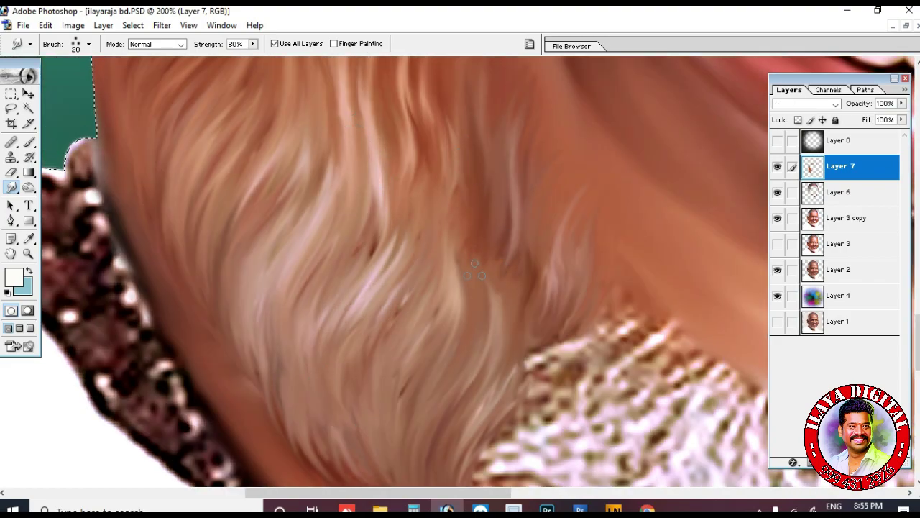
# Refine the lower tip of the jaw beard with smudges tapering onto the neck beside the chin beard.
pyautogui.moveTo(514, 309); pyautogui.dragTo(393, 113)
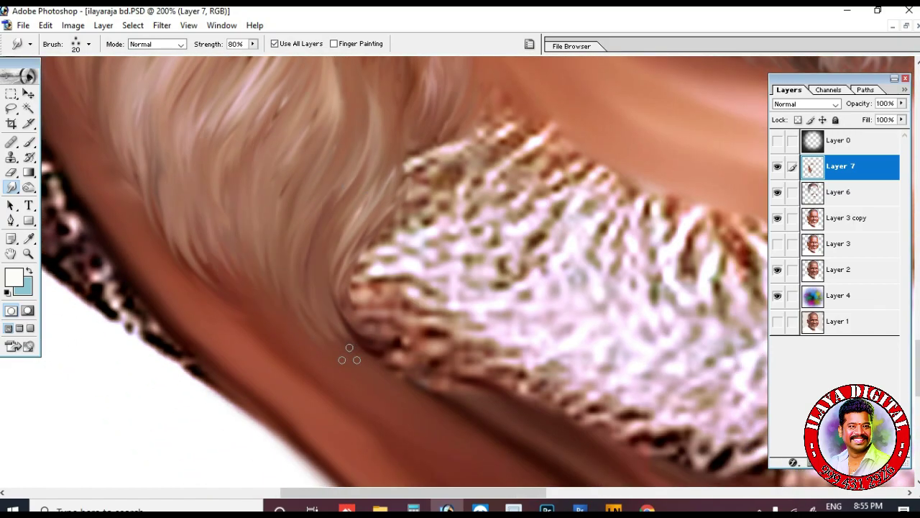
pyautogui.scroll(3, 291, 167)
pyautogui.hscroll(-2, 291, 167)
pyautogui.moveTo(317, 338); pyautogui.dragTo(336, 411)
pyautogui.moveTo(325, 214); pyautogui.dragTo(289, 284)
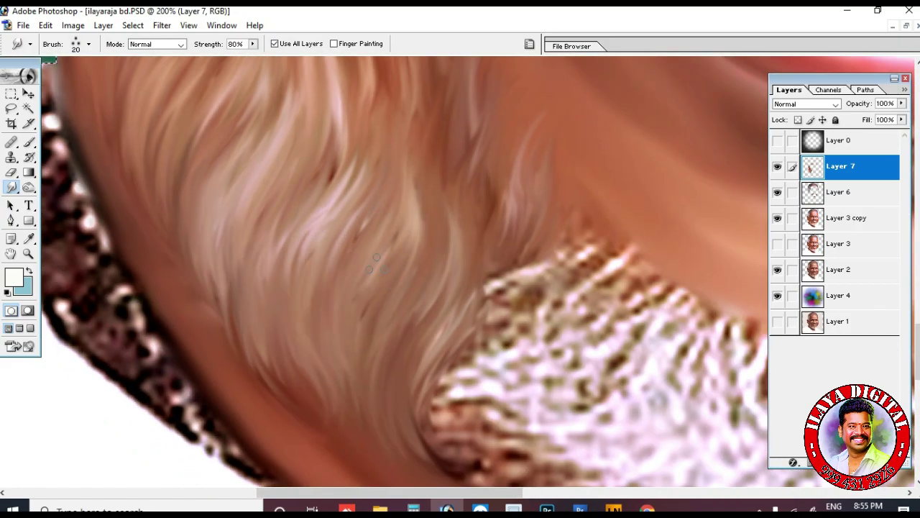
pyautogui.hotkey('ctrl', '-')
pyautogui.hotkey('ctrl', '-')
pyautogui.moveTo(677, 387); pyautogui.dragTo(578, 372)
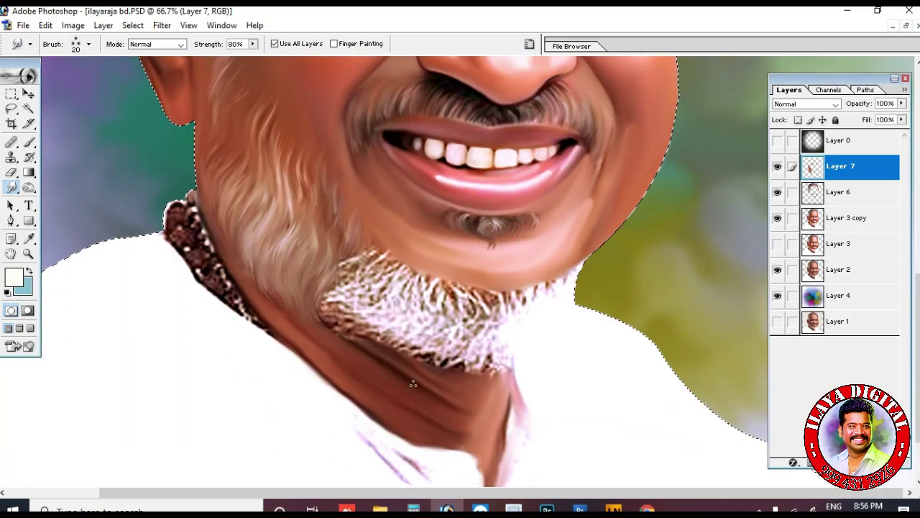
pyautogui.hotkey('ctrl', '+')
pyautogui.moveTo(349, 291); pyautogui.dragTo(330, 185)
pyautogui.hotkey('ctrl', '+')
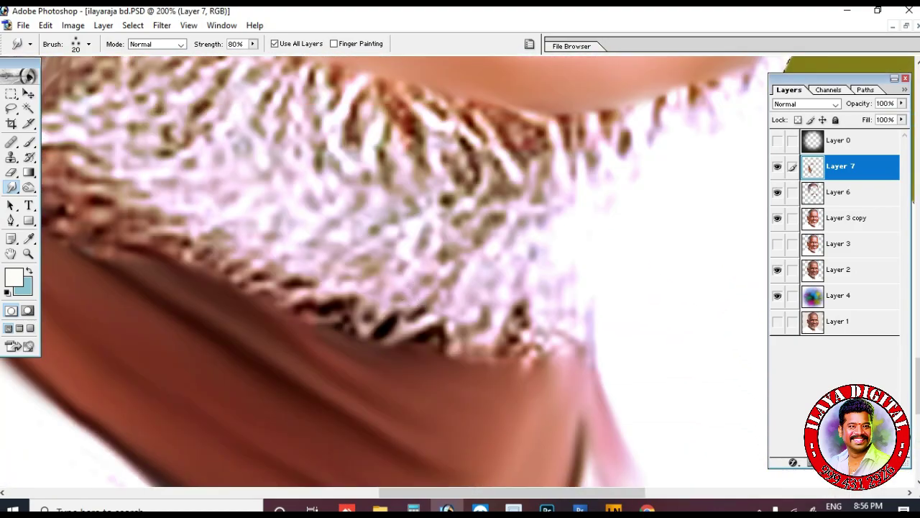
pyautogui.moveTo(314, 101); pyautogui.dragTo(457, 279)
pyautogui.moveTo(188, 229)
pyautogui.mouseDown()
pyautogui.moveTo(316, 179)
pyautogui.moveTo(448, 218)
pyautogui.mouseUp()
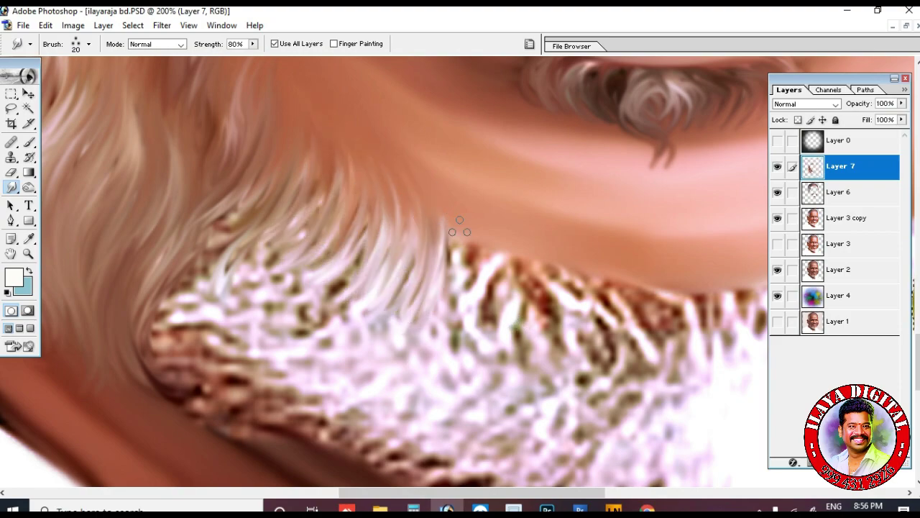
pyautogui.moveTo(464, 352); pyautogui.dragTo(529, 238)
pyautogui.moveTo(419, 363); pyautogui.dragTo(481, 227)
pyautogui.press('e')
pyautogui.moveTo(454, 292)
pyautogui.mouseDown()
pyautogui.moveTo(424, 251)
pyautogui.moveTo(308, 205)
pyautogui.mouseUp()
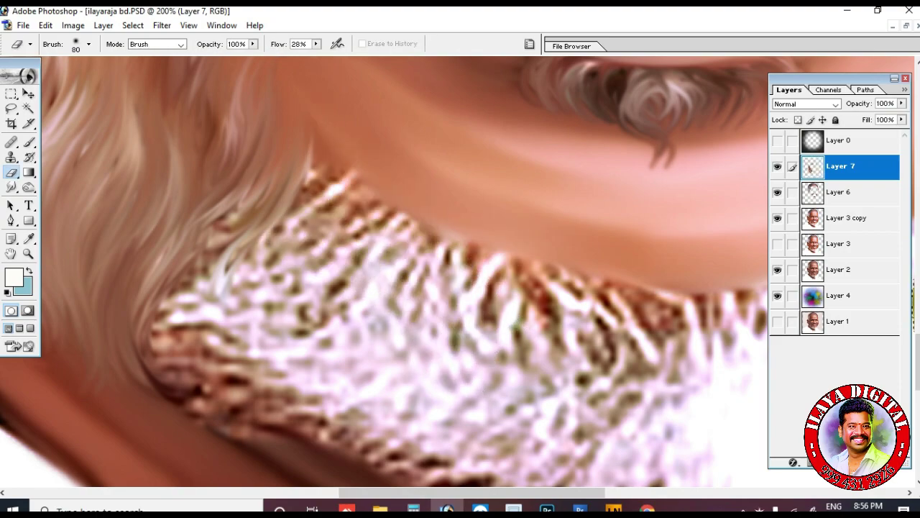
# Try smudging the white chin beard upward into strands over the chin skin with a size 30 brush at 80% strength.
pyautogui.press('r')
pyautogui.moveTo(496, 411)
pyautogui.mouseDown()
pyautogui.moveTo(517, 302)
pyautogui.moveTo(564, 264)
pyautogui.mouseUp()
pyautogui.moveTo(450, 392)
pyautogui.mouseDown()
pyautogui.moveTo(529, 253)
pyautogui.moveTo(532, 264)
pyautogui.mouseUp()
pyautogui.moveTo(536, 440); pyautogui.dragTo(608, 269)
pyautogui.moveTo(581, 445); pyautogui.dragTo(663, 274)
pyautogui.moveTo(639, 431)
pyautogui.mouseDown()
pyautogui.moveTo(706, 288)
pyautogui.moveTo(570, 206)
pyautogui.moveTo(472, 283)
pyautogui.moveTo(568, 302)
pyautogui.moveTo(735, 248)
pyautogui.moveTo(539, 438)
pyautogui.moveTo(456, 194)
pyautogui.moveTo(284, 206)
pyautogui.mouseUp()
pyautogui.moveTo(241, 316); pyautogui.dragTo(316, 176)
pyautogui.moveTo(317, 176); pyautogui.dragTo(318, 288)
pyautogui.moveTo(212, 367); pyautogui.dragTo(251, 230)
pyautogui.moveTo(248, 302); pyautogui.dragTo(208, 388)
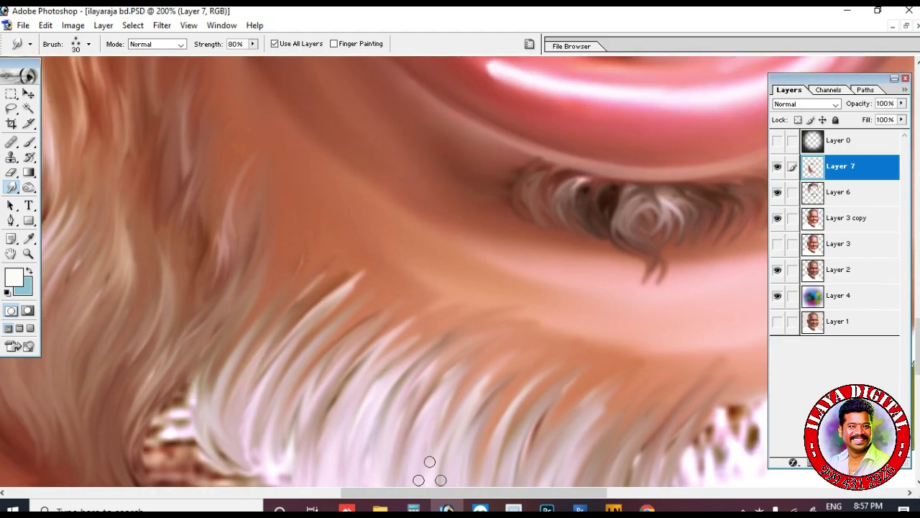
pyautogui.moveTo(378, 476); pyautogui.dragTo(387, 364)
pyautogui.hscroll(5, 619, 370)
pyautogui.hotkey('ctrl', '-')
pyautogui.moveTo(491, 262); pyautogui.dragTo(610, 345)
# Undo the size 30 smudges on the chin beard.
pyautogui.hotkey('ctrl', 'alt', 'z')
pyautogui.hotkey('ctrl', 'alt', 'z')
pyautogui.hotkey('ctrl', 'alt', 'z')
pyautogui.hotkey('ctrl', 'alt', 'z')
pyautogui.hotkey('ctrl', 'alt', 'z')
pyautogui.hotkey('ctrl', 'alt', 'z')
pyautogui.hotkey('ctrl', 'alt', 'z')
pyautogui.hotkey('ctrl', 'alt', 'z')
pyautogui.hotkey('ctrl', 'alt', 'z')
pyautogui.hotkey('ctrl', 'alt', 'z')
pyautogui.hotkey('ctrl', 'alt', 'z')
pyautogui.hotkey('ctrl', 'alt', 'z')
pyautogui.hotkey('ctrl', 'alt', 'z')
pyautogui.hotkey('ctrl', 'alt', 'z')
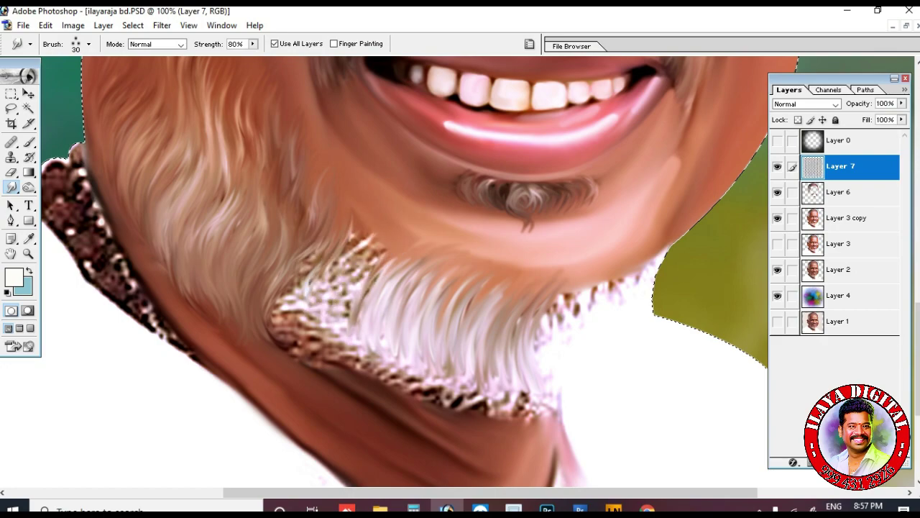
pyautogui.moveTo(428, 309); pyautogui.dragTo(471, 328)
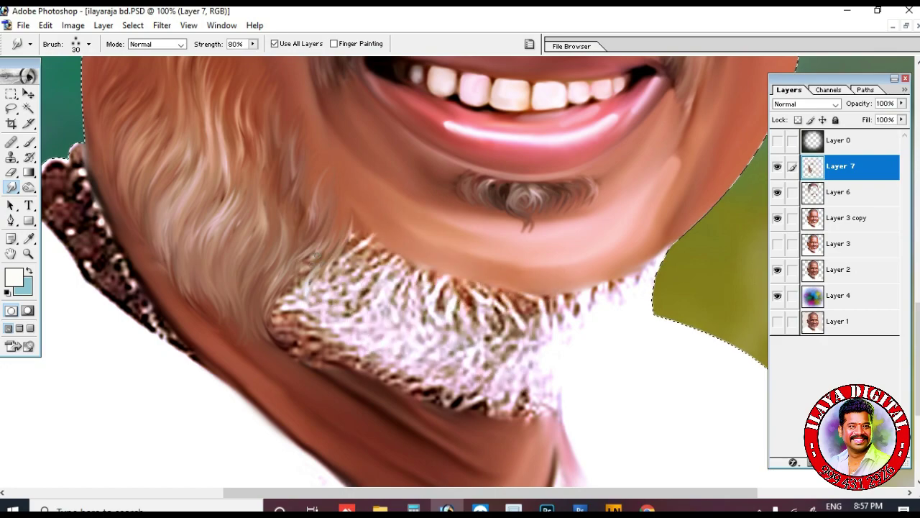
# Smudge the lower part of the white chin beard into short curved strands with a size 20 brush.
pyautogui.hotkey('ctrl', '+')
pyautogui.moveTo(471, 403); pyautogui.dragTo(514, 235)
pyautogui.press('[')
pyautogui.moveTo(224, 202); pyautogui.dragTo(178, 285)
pyautogui.moveTo(257, 216); pyautogui.dragTo(209, 302)
pyautogui.moveTo(311, 223); pyautogui.dragTo(251, 322)
pyautogui.moveTo(373, 210); pyautogui.dragTo(265, 305)
pyautogui.moveTo(396, 257)
pyautogui.mouseDown()
pyautogui.moveTo(403, 316)
pyautogui.moveTo(611, 322)
pyautogui.moveTo(601, 266)
pyautogui.moveTo(411, 308)
pyautogui.moveTo(546, 337)
pyautogui.moveTo(370, 294)
pyautogui.moveTo(424, 240)
pyautogui.moveTo(361, 302)
pyautogui.moveTo(298, 230)
pyautogui.moveTo(199, 298)
pyautogui.moveTo(247, 240)
pyautogui.moveTo(360, 309)
pyautogui.moveTo(437, 324)
pyautogui.mouseUp()
pyautogui.moveTo(377, 114); pyautogui.dragTo(348, 255)
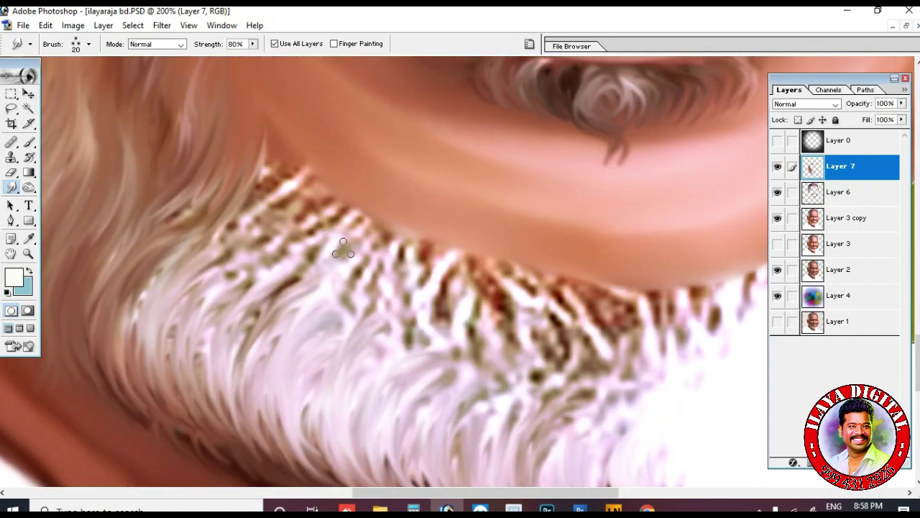
# Smudge the rough corner where the chin beard meets the jaw beard so the strands flow together.
pyautogui.moveTo(198, 244); pyautogui.dragTo(276, 137)
pyautogui.moveTo(145, 359); pyautogui.dragTo(123, 271)
pyautogui.moveTo(231, 195); pyautogui.dragTo(271, 132)
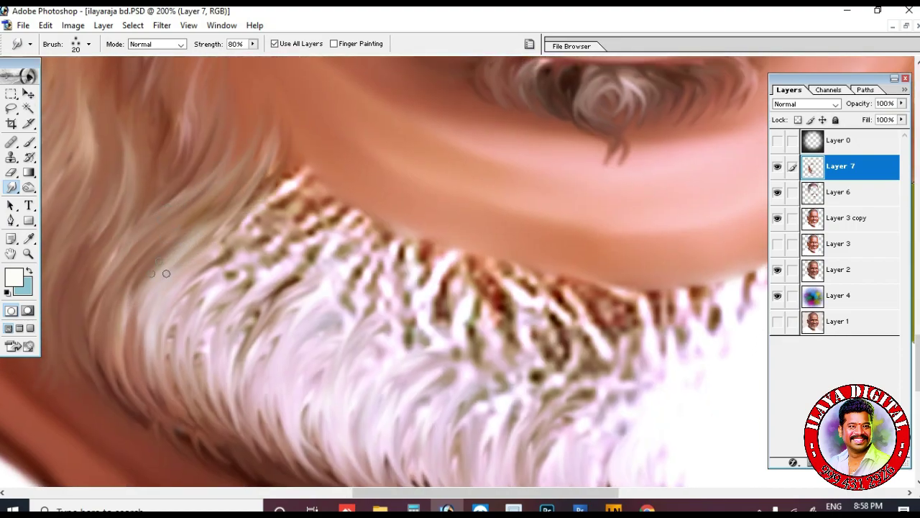
pyautogui.moveTo(163, 238); pyautogui.dragTo(188, 315)
pyautogui.moveTo(266, 331); pyautogui.dragTo(312, 220)
pyautogui.moveTo(226, 353); pyautogui.dragTo(328, 213)
pyautogui.moveTo(266, 341); pyautogui.dragTo(344, 266)
pyautogui.moveTo(230, 377); pyautogui.dragTo(355, 255)
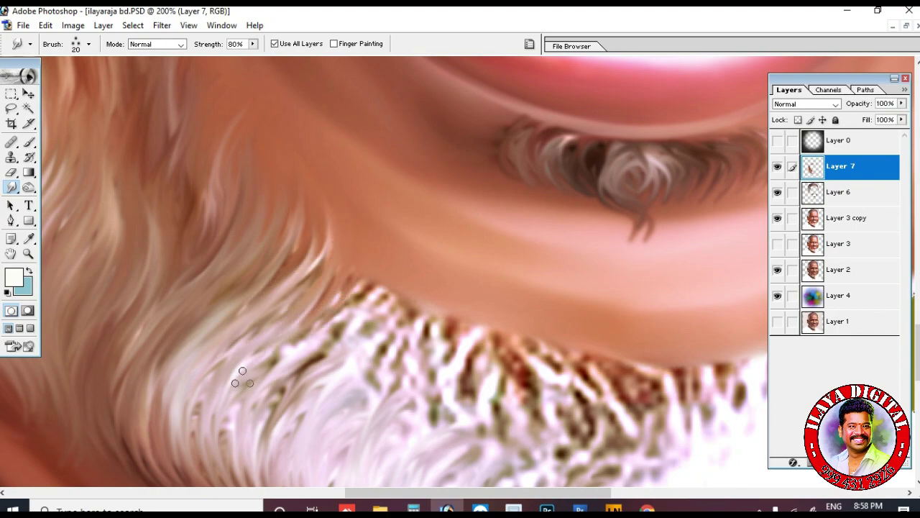
# Smudge the upper edge of the chin beard nearest the jaw beard into long strands fading up onto the skin.
pyautogui.moveTo(259, 357); pyautogui.dragTo(367, 274)
pyautogui.moveTo(276, 327); pyautogui.dragTo(326, 219)
pyautogui.moveTo(215, 367); pyautogui.dragTo(324, 239)
pyautogui.moveTo(480, 368); pyautogui.dragTo(451, 225)
pyautogui.moveTo(306, 397); pyautogui.dragTo(391, 138)
pyautogui.moveTo(276, 385); pyautogui.dragTo(381, 146)
pyautogui.moveTo(258, 362); pyautogui.dragTo(366, 108)
pyautogui.moveTo(227, 333); pyautogui.dragTo(351, 93)
pyautogui.moveTo(206, 331); pyautogui.dragTo(306, 128)
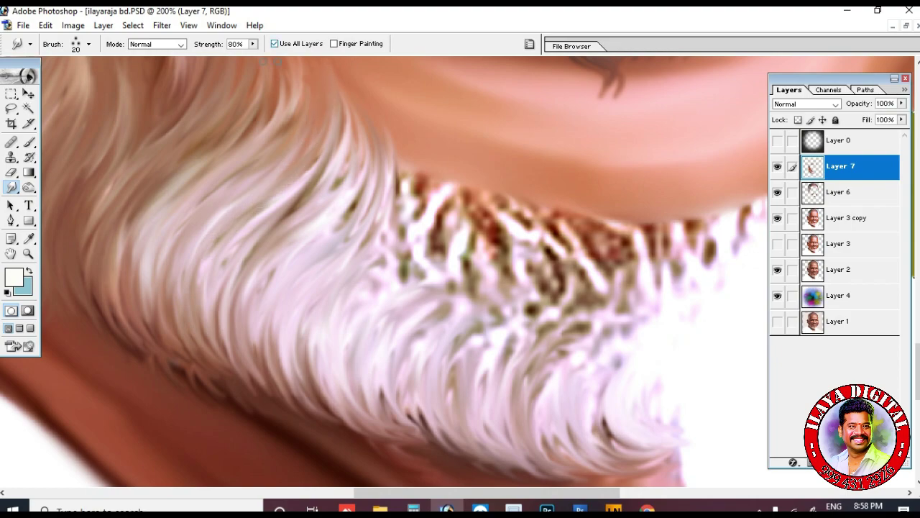
# Extend the smudged strands toward the rough middle of the chin beard.
pyautogui.moveTo(244, 338); pyautogui.dragTo(357, 111)
pyautogui.moveTo(234, 410); pyautogui.dragTo(189, 317)
pyautogui.moveTo(557, 242)
pyautogui.mouseDown()
pyautogui.moveTo(388, 238)
pyautogui.moveTo(381, 209)
pyautogui.moveTo(439, 309)
pyautogui.moveTo(468, 201)
pyautogui.moveTo(501, 265)
pyautogui.mouseUp()
pyautogui.moveTo(338, 293)
pyautogui.mouseDown()
pyautogui.moveTo(309, 338)
pyautogui.moveTo(381, 316)
pyautogui.moveTo(298, 326)
pyautogui.moveTo(237, 191)
pyautogui.moveTo(158, 123)
pyautogui.moveTo(230, 150)
pyautogui.moveTo(308, 339)
pyautogui.moveTo(277, 199)
pyautogui.moveTo(308, 287)
pyautogui.mouseUp()
pyautogui.moveTo(371, 237); pyautogui.dragTo(409, 323)
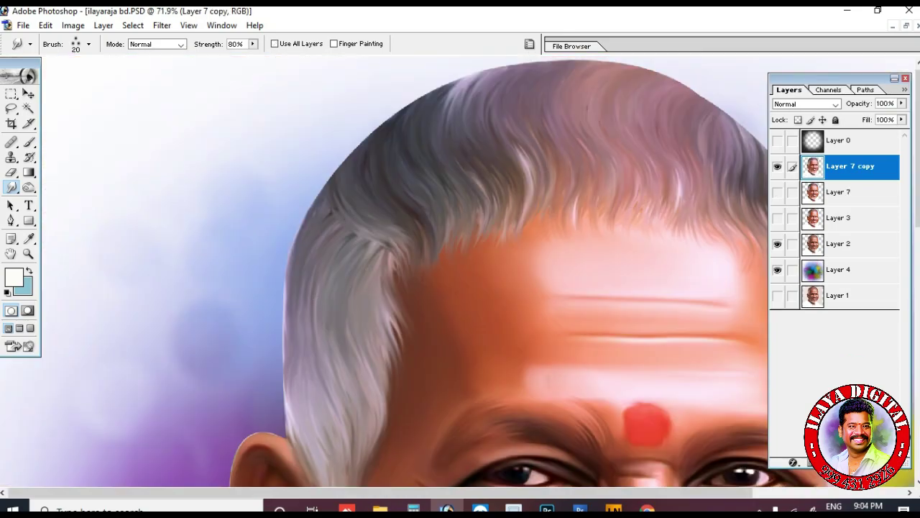
# Examine the painted head hair, moustache and beard on Layer 7 copy at close zoom.
pyautogui.hotkey('ctrl', '+')
pyautogui.hotkey('ctrl', '+')
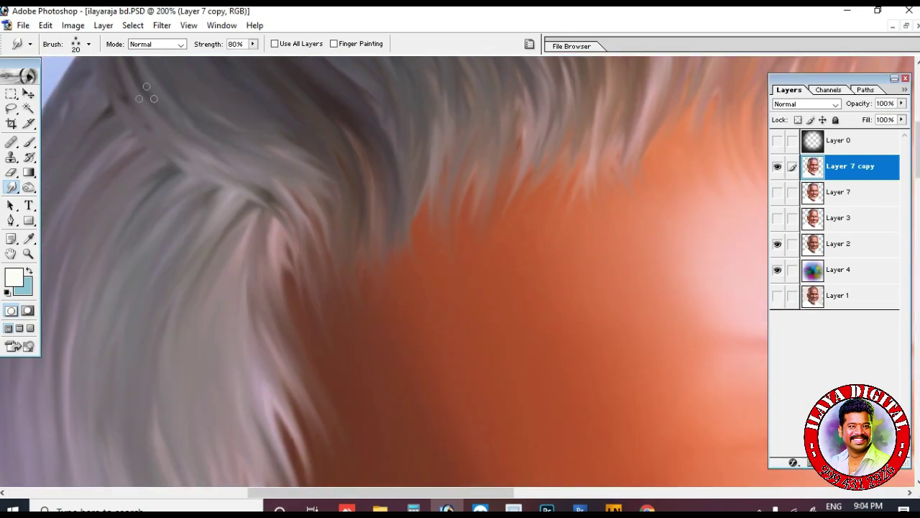
pyautogui.hotkey('ctrl', '-')
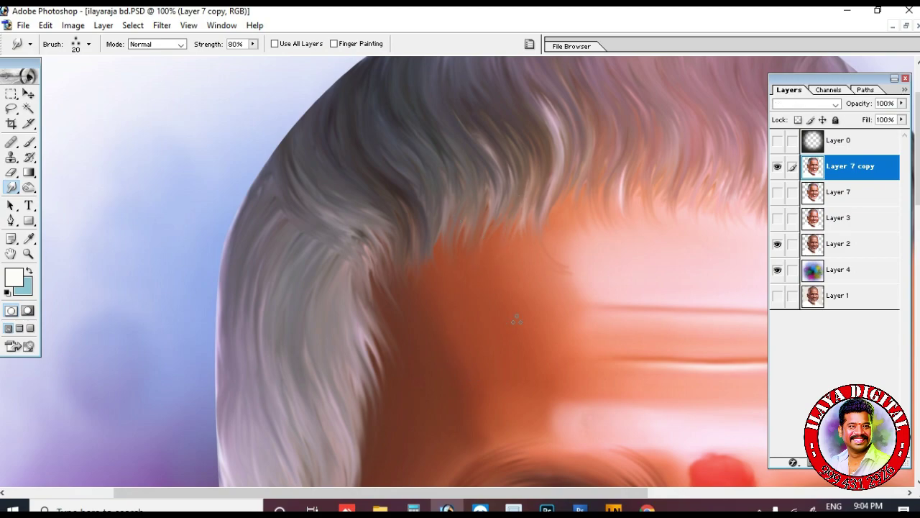
pyautogui.moveTo(733, 232); pyautogui.dragTo(429, 321)
pyautogui.moveTo(670, 388); pyautogui.dragTo(576, 170)
pyautogui.scroll(-5, 629, 368)
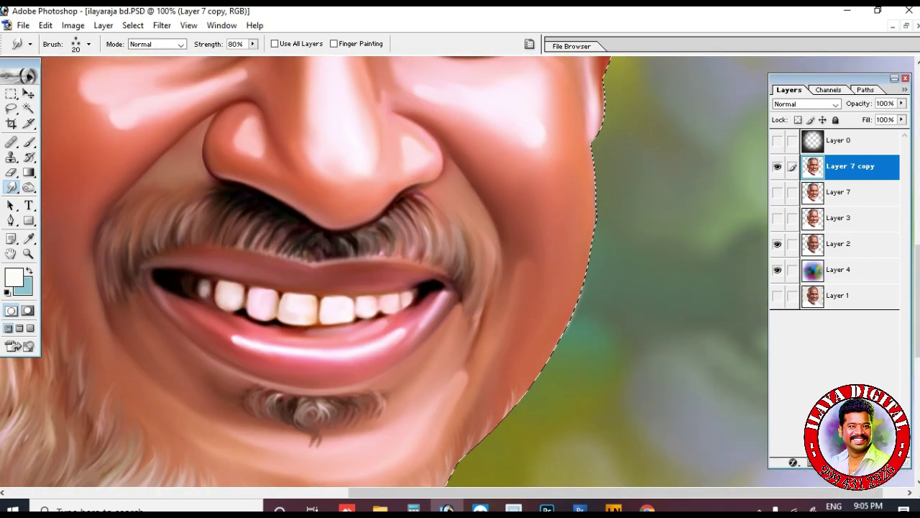
pyautogui.scroll(-3, 605, 292)
pyautogui.hscroll(-2, 604, 291)
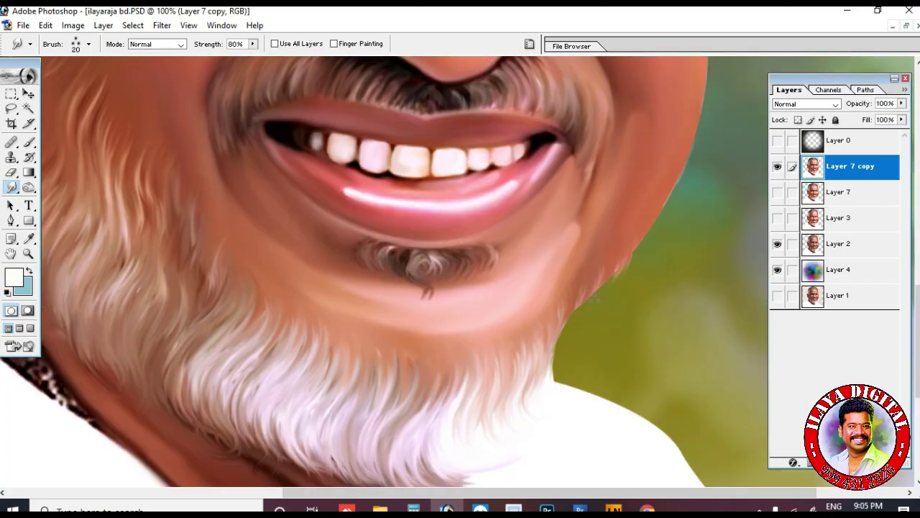
# Smudge short beard hairs outward over the jaw outline on the side facing the green background, at 200% zoom.
pyautogui.hotkey('ctrl', '+')
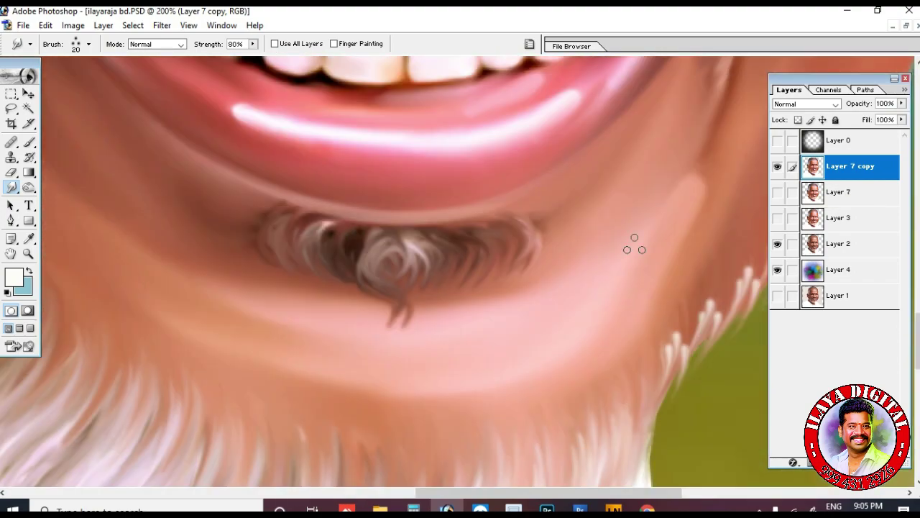
pyautogui.moveTo(676, 147)
pyautogui.mouseDown()
pyautogui.moveTo(579, 230)
pyautogui.moveTo(528, 340)
pyautogui.mouseUp()
pyautogui.scroll(3, 661, 213)
pyautogui.hscroll(2, 618, 188)
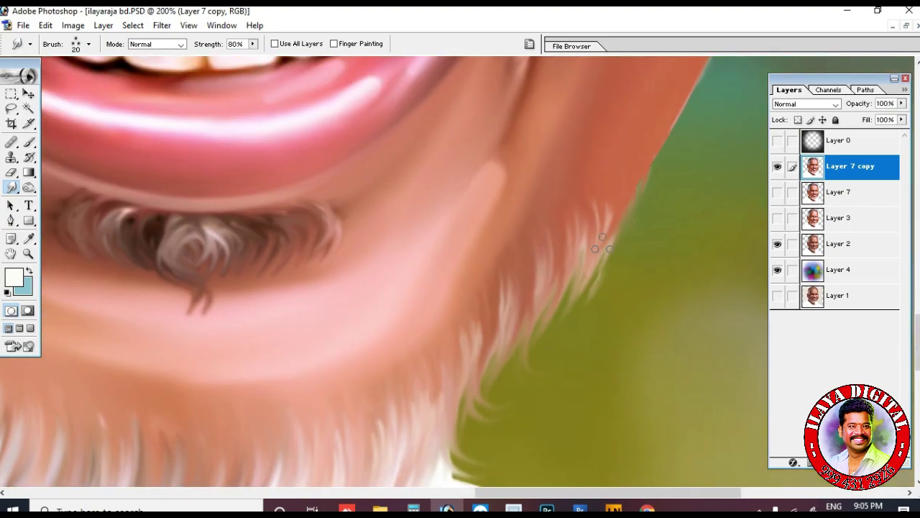
pyautogui.moveTo(642, 156); pyautogui.dragTo(596, 225)
pyautogui.moveTo(639, 155); pyautogui.dragTo(627, 216)
pyautogui.moveTo(636, 180); pyautogui.dragTo(618, 248)
pyautogui.moveTo(620, 204); pyautogui.dragTo(629, 150)
# Smudge more strands past the lower jaw outline down toward the chin beard.
pyautogui.moveTo(627, 223); pyautogui.dragTo(601, 281)
pyautogui.moveTo(582, 248); pyautogui.dragTo(550, 327)
pyautogui.moveTo(548, 311)
pyautogui.mouseDown()
pyautogui.moveTo(571, 335)
pyautogui.moveTo(563, 366)
pyautogui.mouseUp()
pyautogui.moveTo(501, 356)
pyautogui.mouseDown()
pyautogui.moveTo(511, 397)
pyautogui.moveTo(471, 440)
pyautogui.mouseUp()
pyautogui.hotkey('ctrl', '-')
pyautogui.hotkey('ctrl', '-')
pyautogui.hotkey('ctrl', '-')
pyautogui.hotkey('ctrl', '0')
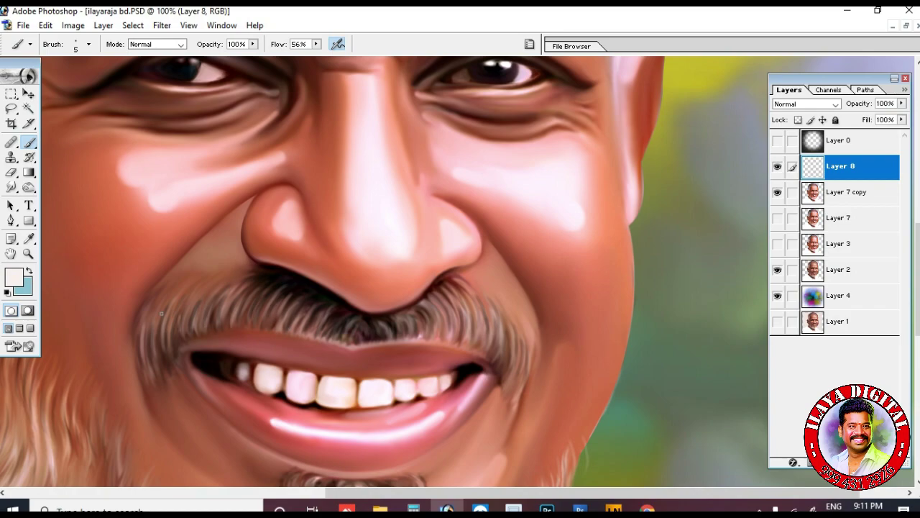
# Paint thin loose strands over the head hair and hairline on Layer 8 with a size 5 brush.
pyautogui.scroll(5, 146, 330)
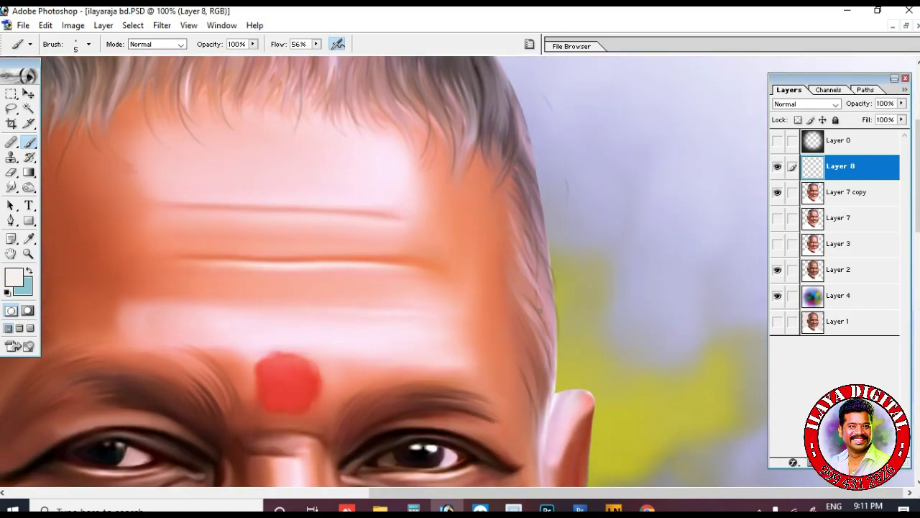
pyautogui.scroll(2, 456, 203)
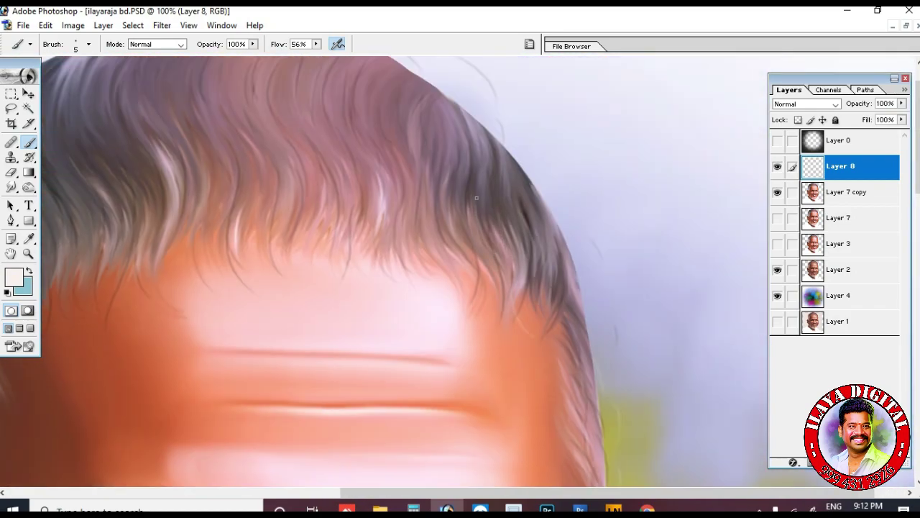
pyautogui.moveTo(281, 169); pyautogui.dragTo(554, 217)
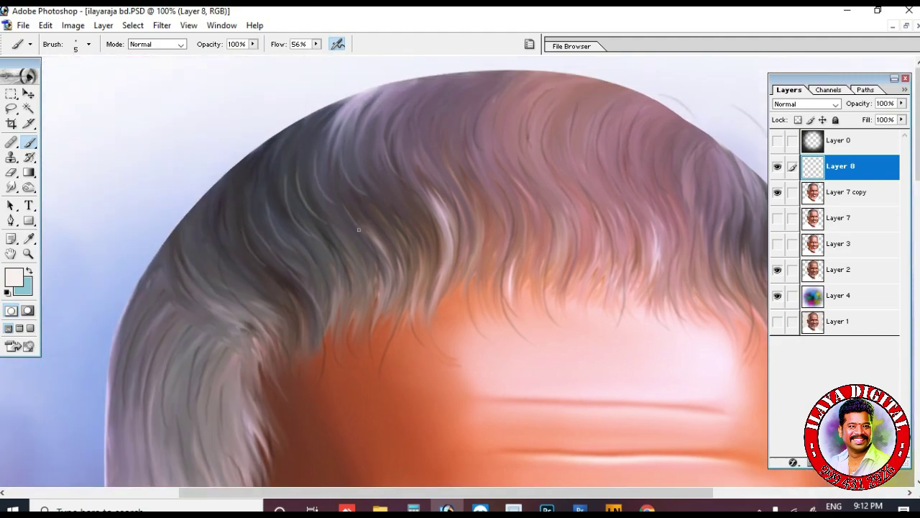
pyautogui.moveTo(302, 345); pyautogui.dragTo(449, 189)
pyautogui.moveTo(269, 272); pyautogui.dragTo(268, 325)
pyautogui.moveTo(305, 281); pyautogui.dragTo(312, 336)
pyautogui.moveTo(338, 223); pyautogui.dragTo(354, 331)
pyautogui.moveTo(414, 268); pyautogui.dragTo(425, 367)
pyautogui.moveTo(411, 230); pyautogui.dragTo(418, 335)
pyautogui.scroll(-4, 415, 161)
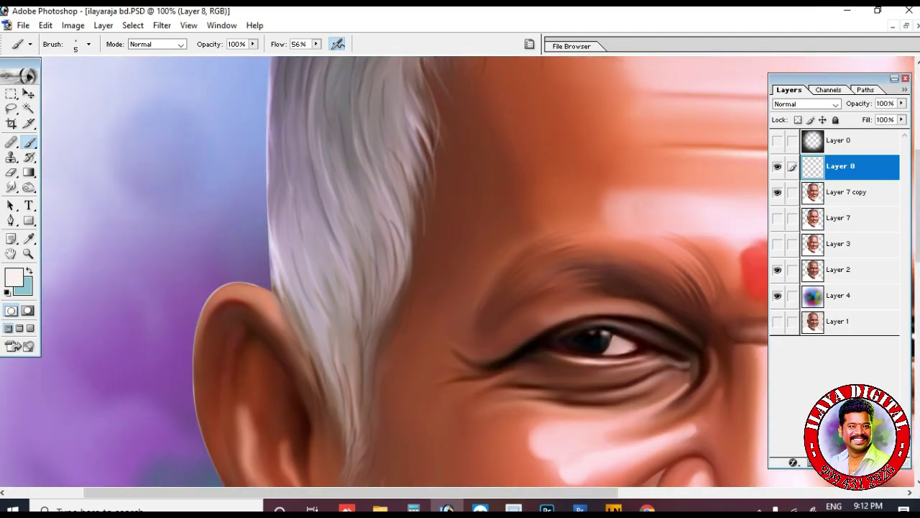
# Paint thin loose strands over the jaw and chin beard on Layer 8.
pyautogui.scroll(-2, 351, 166)
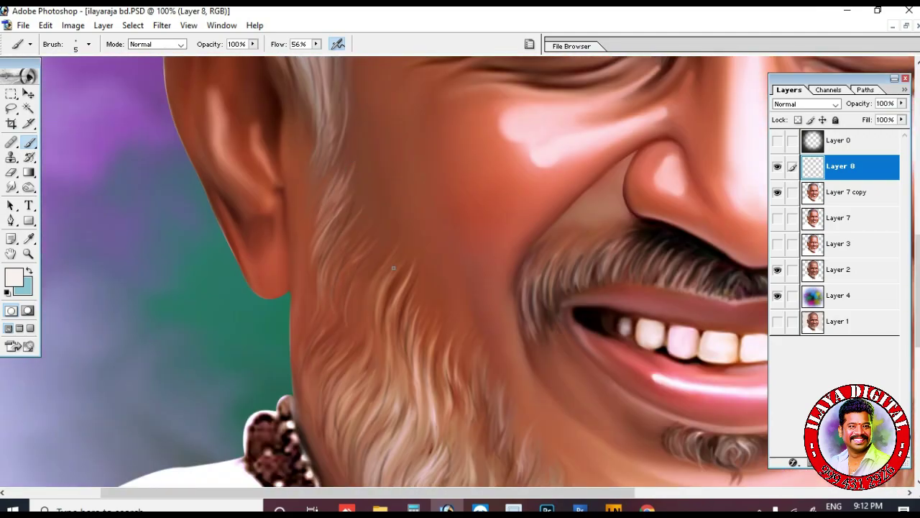
pyautogui.moveTo(339, 363); pyautogui.dragTo(328, 438)
pyautogui.scroll(-2, 408, 203)
pyautogui.hscroll(1, 408, 203)
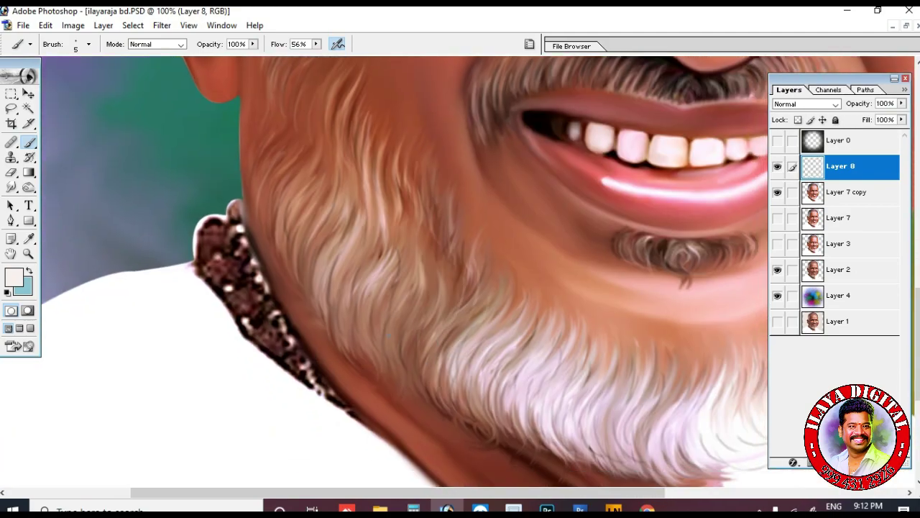
pyautogui.scroll(-2, 388, 307)
pyautogui.hscroll(3, 387, 307)
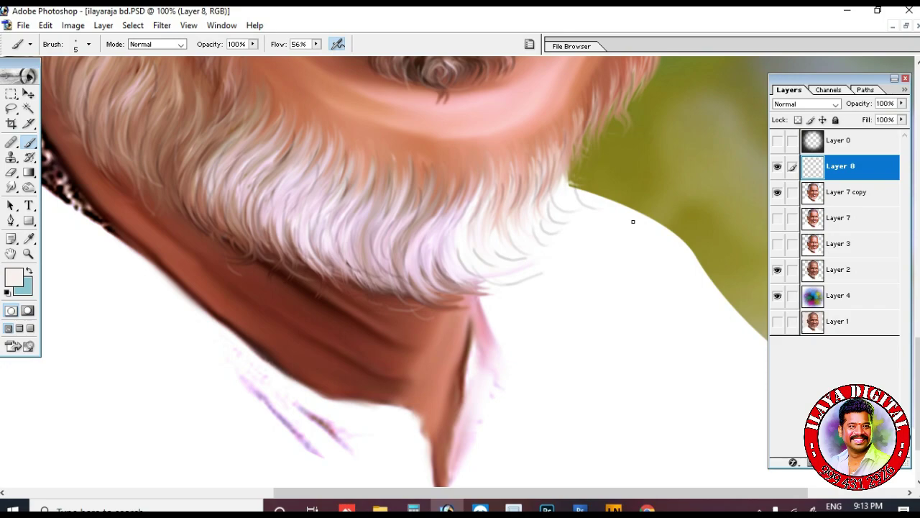
pyautogui.hotkey('ctrl', '0')
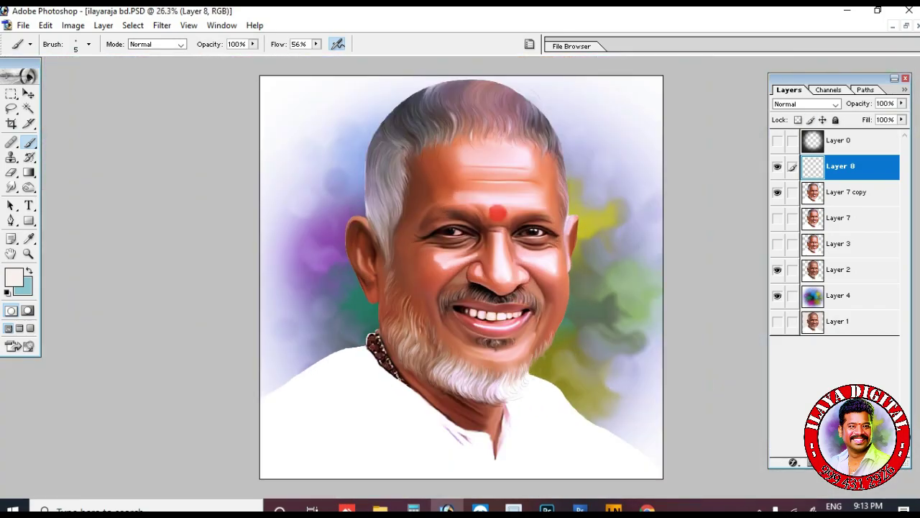
# Apply a Gaussian Blur with a radius of 1.0 pixels to the thin hair strands on Layer 8.
pyautogui.hotkey('ctrl', '+')
pyautogui.hotkey('ctrl', '+')
pyautogui.click(161, 25)
pyautogui.moveTo(182, 125)
pyautogui.click(372, 156)
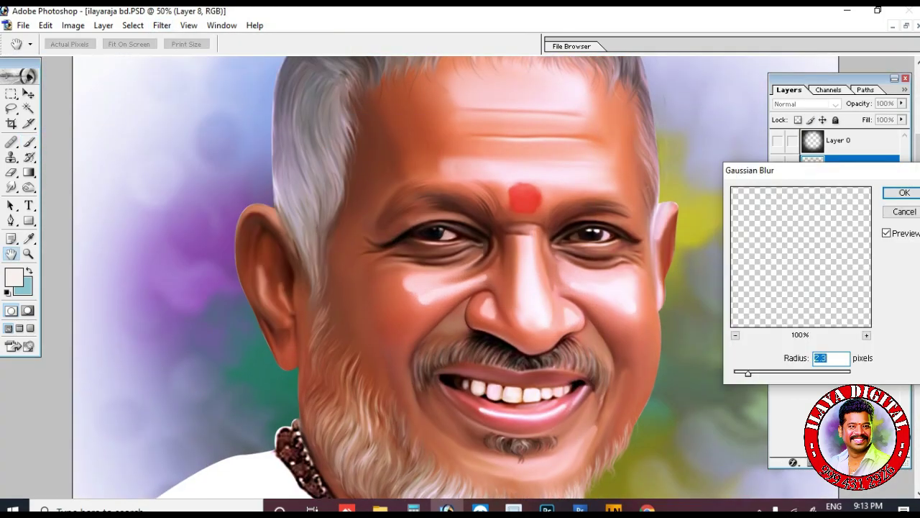
pyautogui.hotkey('ctrl', '+')
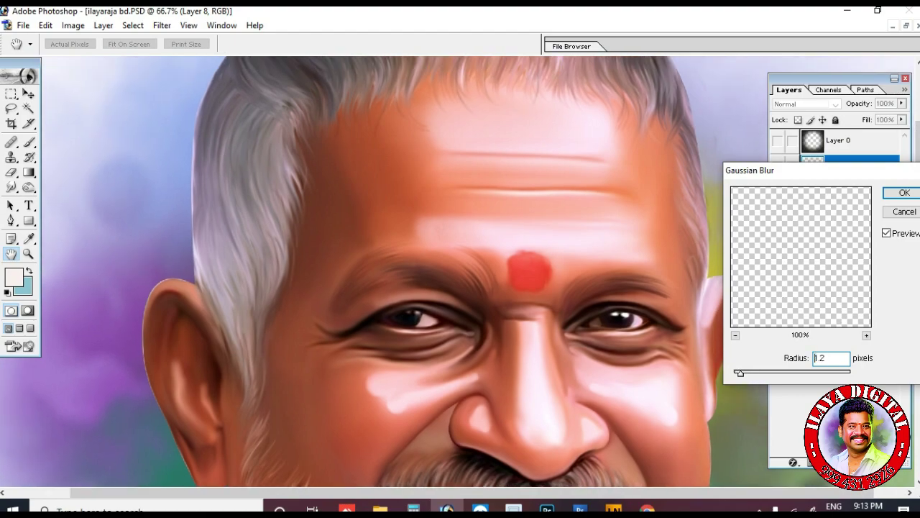
pyautogui.moveTo(475, 402); pyautogui.dragTo(444, 127)
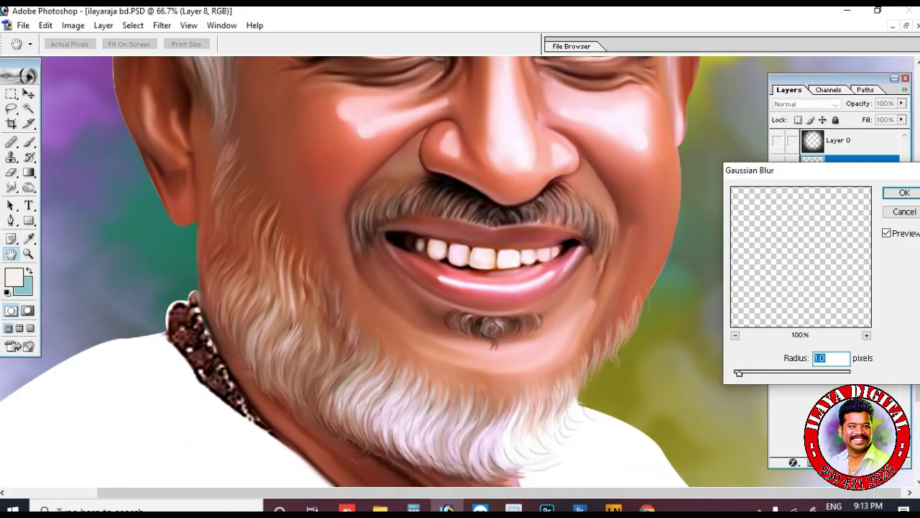
pyautogui.press('Return')
pyautogui.hotkey('ctrl', '0')
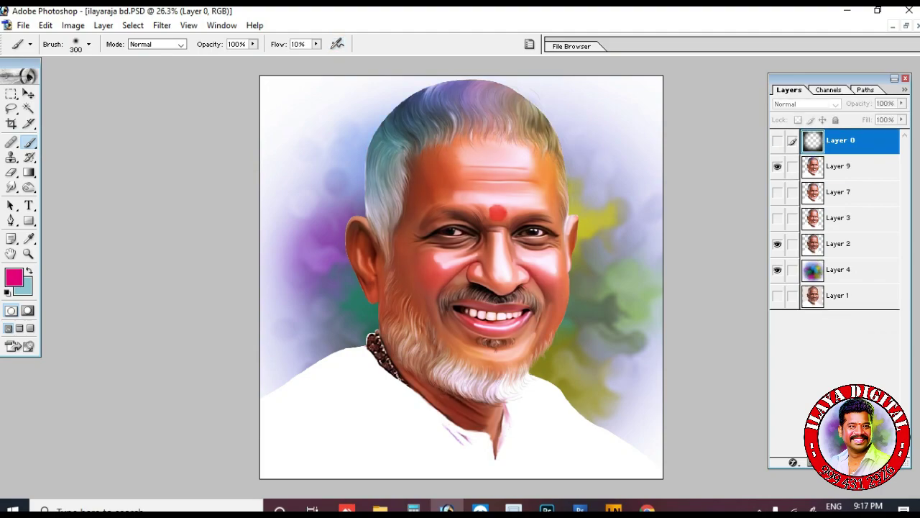
# Make a slight Levels adjustment to the portrait on Layer 9.
pyautogui.click(839, 167)
pyautogui.hotkey('ctrl', 'l')
pyautogui.moveTo(642, 262); pyautogui.dragTo(640, 262)
pyautogui.moveTo(811, 262); pyautogui.dragTo(805, 263)
pyautogui.click(858, 164)
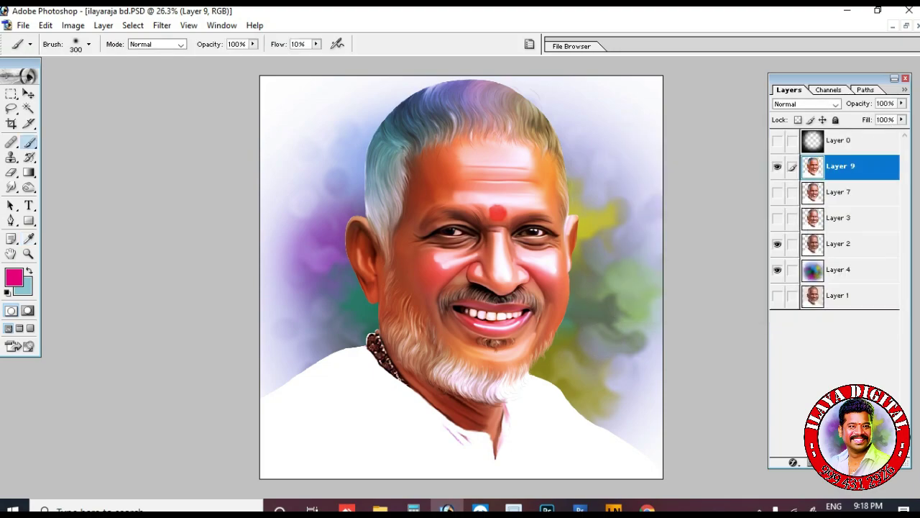
# Raise the contrast and brightness of Layer 9 slightly.
pyautogui.press('a')
pyautogui.press('c')
pyautogui.moveTo(772, 392); pyautogui.dragTo(777, 393)
pyautogui.moveTo(772, 357); pyautogui.dragTo(775, 357)
pyautogui.press('Return')
pyautogui.press('Return')
pyautogui.hotkey('ctrl', 'u')
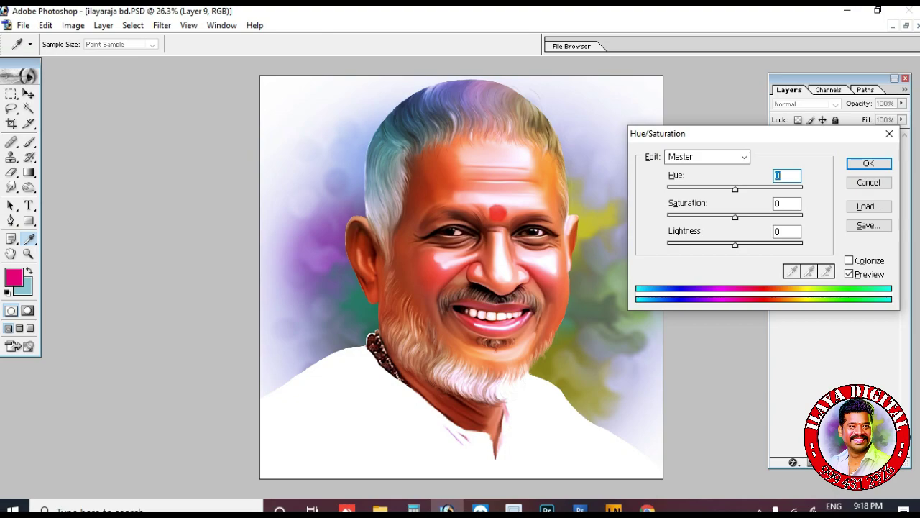
pyautogui.press('Return')
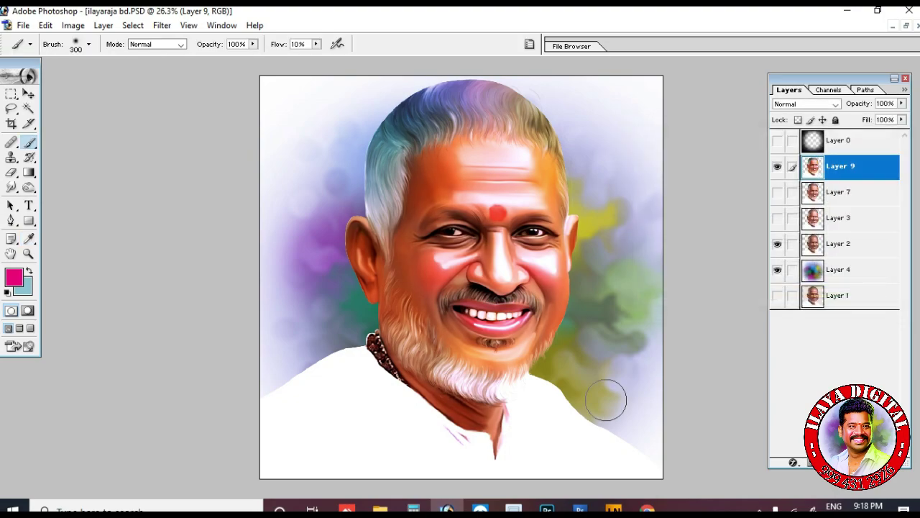
pyautogui.hotkey('ctrl', '+')
pyautogui.hotkey('ctrl', '-')
# Show and select the dark vignette on Layer 0 and enlarge the Eraser brush to 800.
pyautogui.click(777, 140)
pyautogui.press('e')
pyautogui.press(']')
pyautogui.press(']')
pyautogui.press(']')
pyautogui.press(']')
pyautogui.press(']')
pyautogui.press(']')
pyautogui.press(']')
pyautogui.press(']')
pyautogui.press(']')
pyautogui.press(']')
pyautogui.press(']')
pyautogui.press(']')
pyautogui.press(']')
pyautogui.press(']')
pyautogui.press(']')
pyautogui.press(']')
pyautogui.press(']')
pyautogui.hotkey('alt', ']')
# Erase overlapping circles from the dark vignette on Layer 0 in a ring around the head and shoulders.
pyautogui.click(568, 164)
pyautogui.click(543, 328)
pyautogui.click(363, 313)
pyautogui.click(380, 157)
pyautogui.click(456, 394)
pyautogui.click(467, 85)
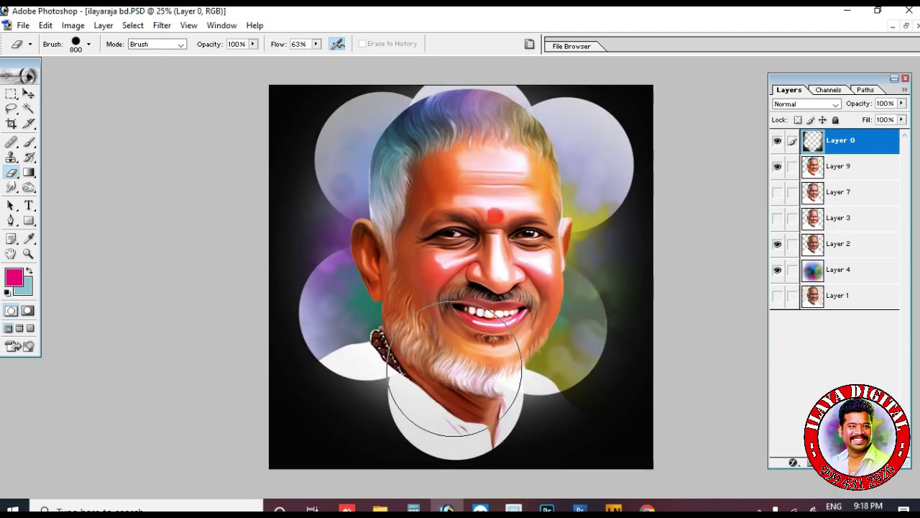
pyautogui.click(356, 224)
pyautogui.click(569, 245)
pyautogui.click(378, 388)
pyautogui.click(560, 393)
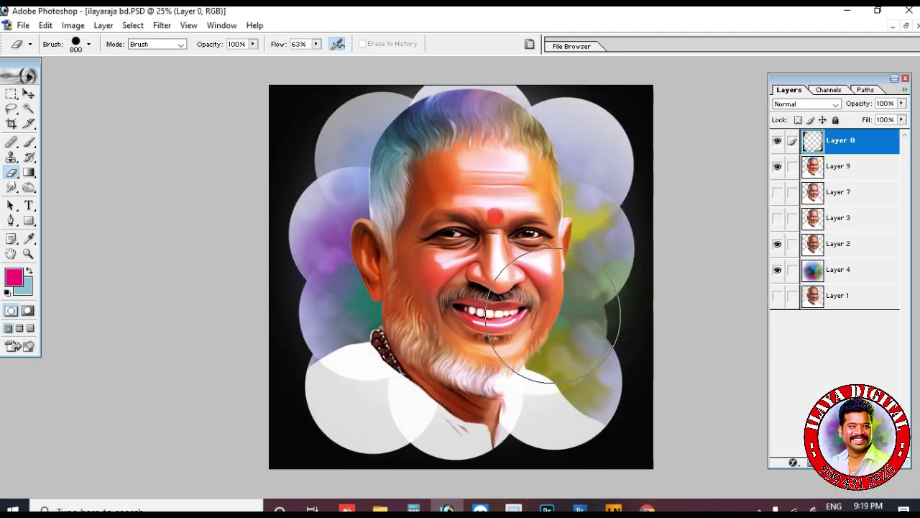
# Enlarge the Eraser brush to 2400 and erase a large circle around the whole portrait from the vignette on Layer 0.
pyautogui.click(578, 327)
pyautogui.press(']')
pyautogui.press(']')
pyautogui.press(']')
pyautogui.press(']')
pyautogui.press(']')
pyautogui.press(']')
pyautogui.press(']')
pyautogui.press(']')
pyautogui.press(']')
pyautogui.press(']')
pyautogui.press(']')
pyautogui.press(']')
pyautogui.press(']')
pyautogui.press(']')
pyautogui.press(']')
pyautogui.press(']')
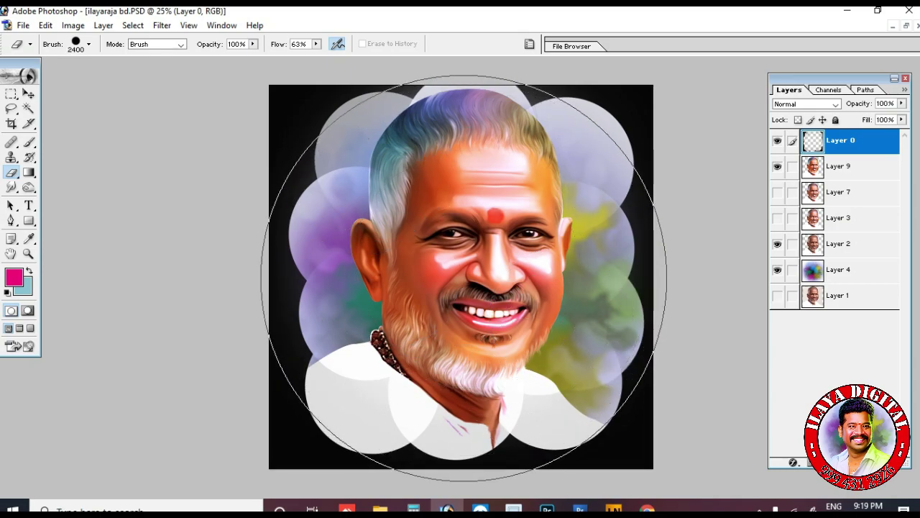
pyautogui.click(463, 271)
pyautogui.click(463, 271)
pyautogui.click(463, 271)
pyautogui.click(463, 271)
# Try a Hue/Saturation adjustment on the remaining dark corners of Layer 0.
pyautogui.hotkey('ctrl', 'u')
pyautogui.moveTo(736, 245); pyautogui.dragTo(667, 245)
pyautogui.click(869, 164)
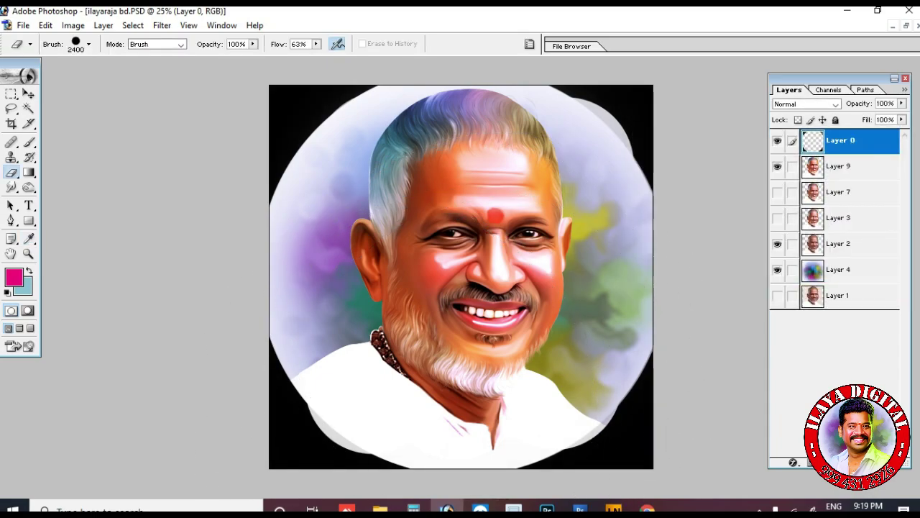
# Undo the Hue/Saturation adjustment and all the circular erasures on Layer 0 back to the soft vignette.
pyautogui.hotkey('ctrl', 'alt', 'z')
pyautogui.hotkey('ctrl', 'alt', 'z')
pyautogui.hotkey('ctrl', 'alt', 'z')
pyautogui.hotkey('ctrl', 'alt', 'z')
pyautogui.hotkey('ctrl', 'alt', 'z')
pyautogui.hotkey('ctrl', 'alt', 'z')
pyautogui.hotkey('ctrl', 'alt', 'z')
pyautogui.hotkey('ctrl', 'alt', 'z')
pyautogui.hotkey('ctrl', 'alt', 'z')
pyautogui.hotkey('ctrl', 'alt', 'z')
pyautogui.hotkey('ctrl', 'alt', 'z')
pyautogui.hotkey('ctrl', 'alt', 'z')
# Reduce the Eraser brush to 1900 and erase the vignette on Layer 0 over the head, enlarging the brush slightly for the lower face.
pyautogui.press('[')
pyautogui.press('[')
pyautogui.press('[')
pyautogui.press('[')
pyautogui.press('[')
pyautogui.press('[')
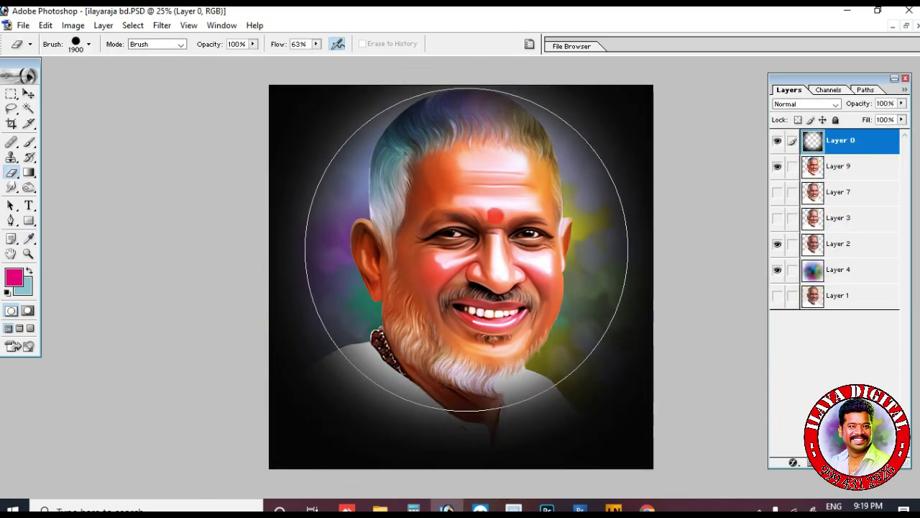
pyautogui.click(466, 251)
pyautogui.click(466, 239)
pyautogui.press(']')
pyautogui.press(']')
pyautogui.click(461, 281)
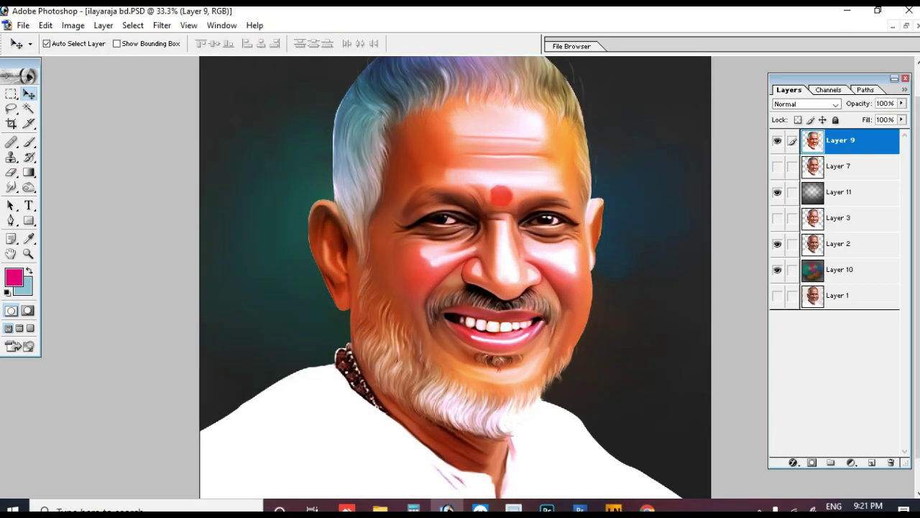
# Move Layer 11 down the layer stack so it sits beneath Layer 2 and directly above Layer 10.
pyautogui.click(839, 192)
pyautogui.hotkey('ctrl', '[')
pyautogui.hotkey('ctrl', '[')
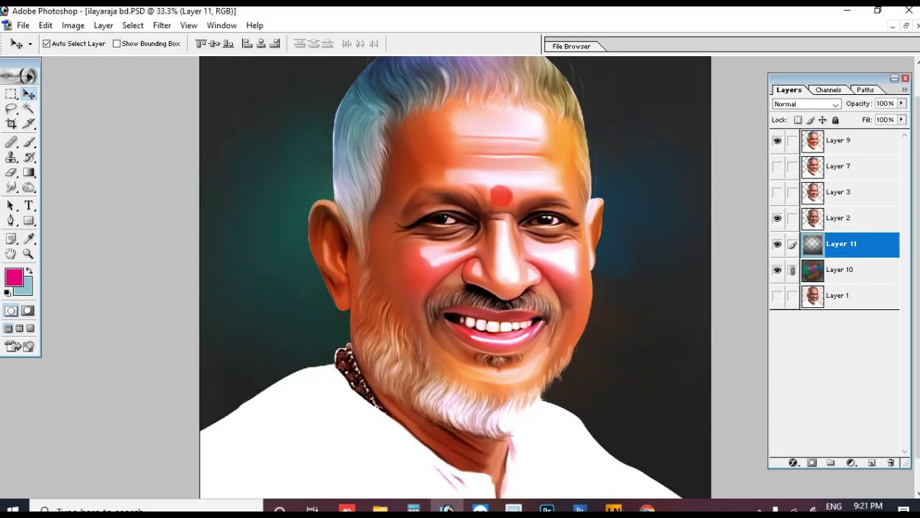